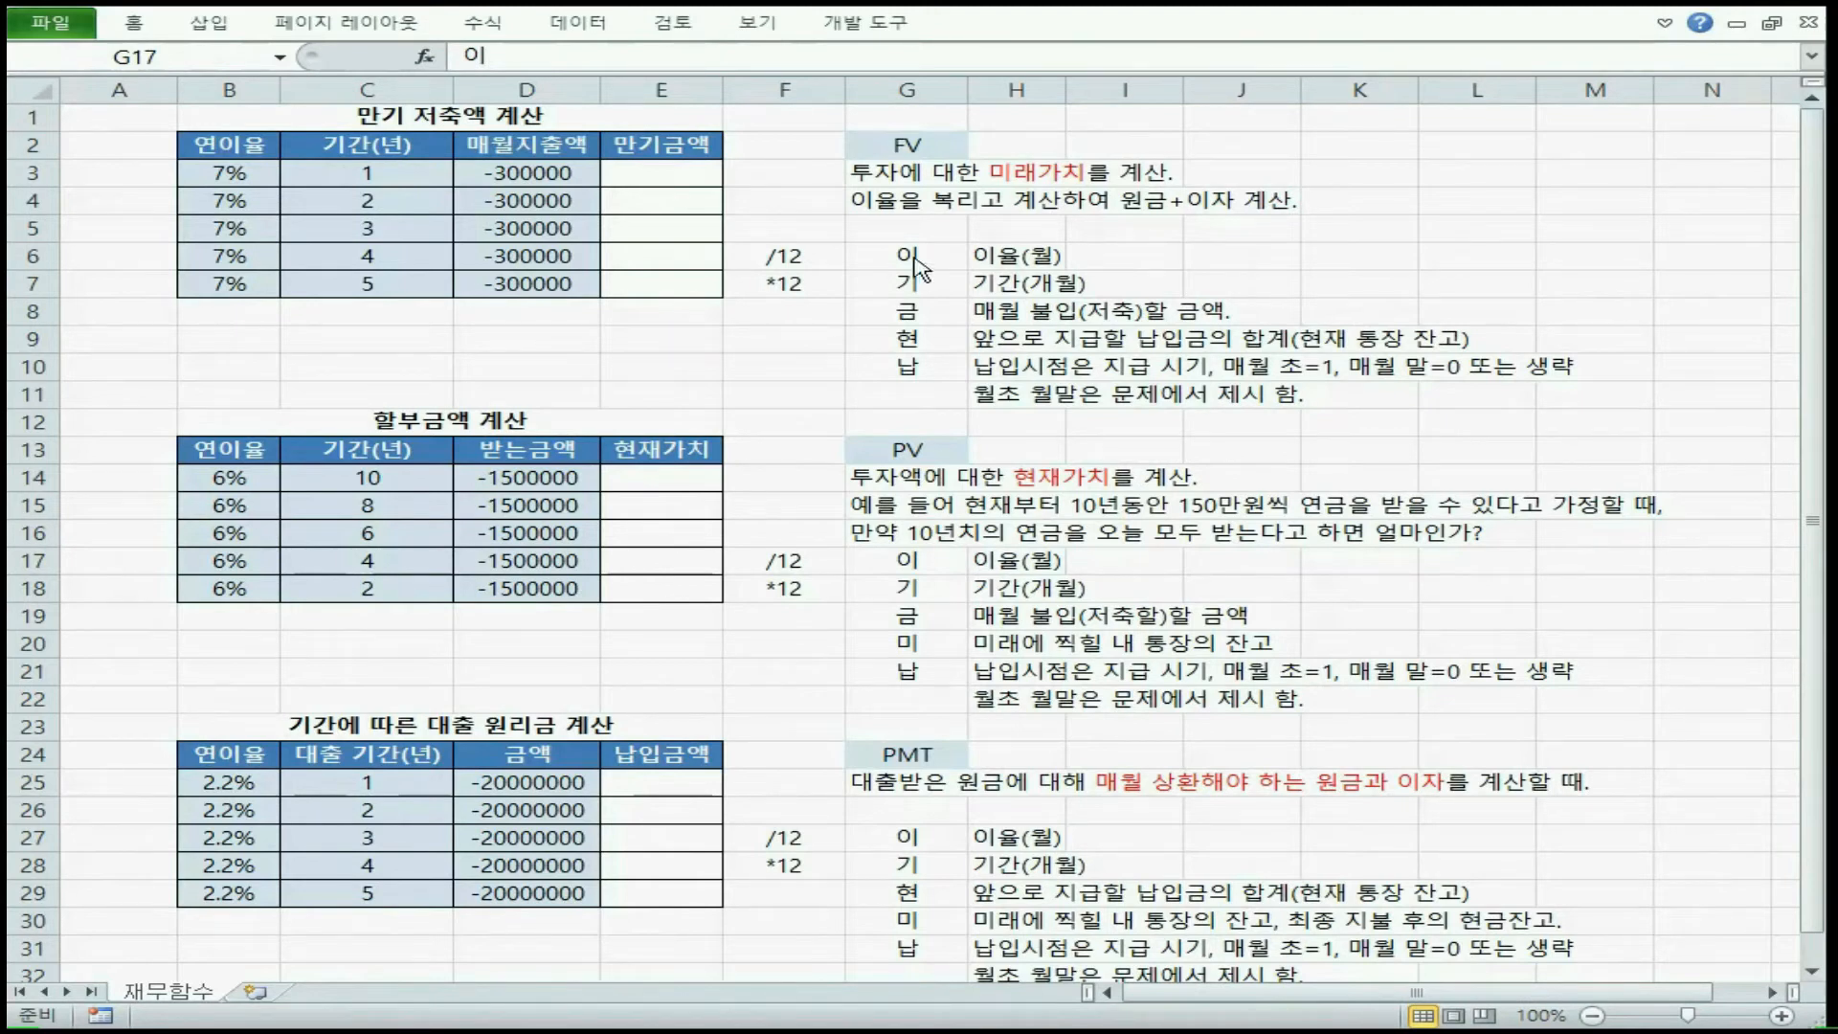
Examine the argument abbreviations listed for FV in G6:G10, PV in G17:G21 and PMT in G27:G31
drag(908, 255, 907, 369)
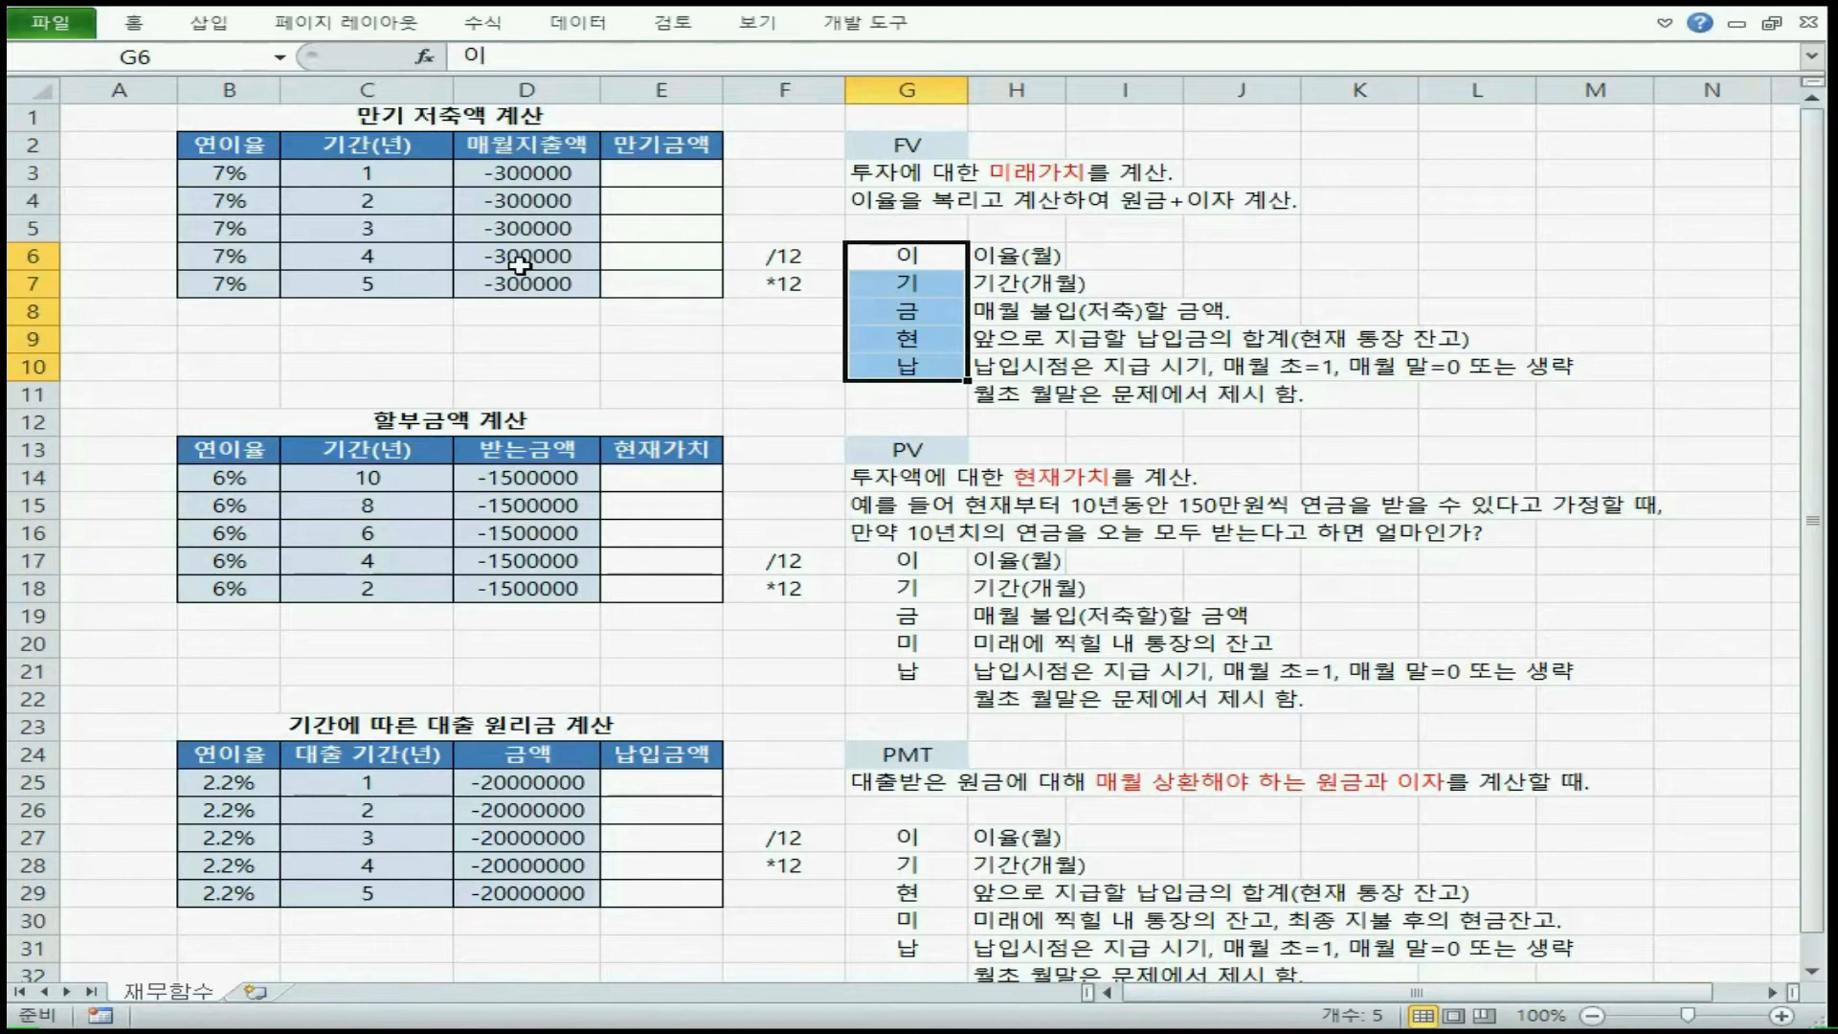
click(634, 177)
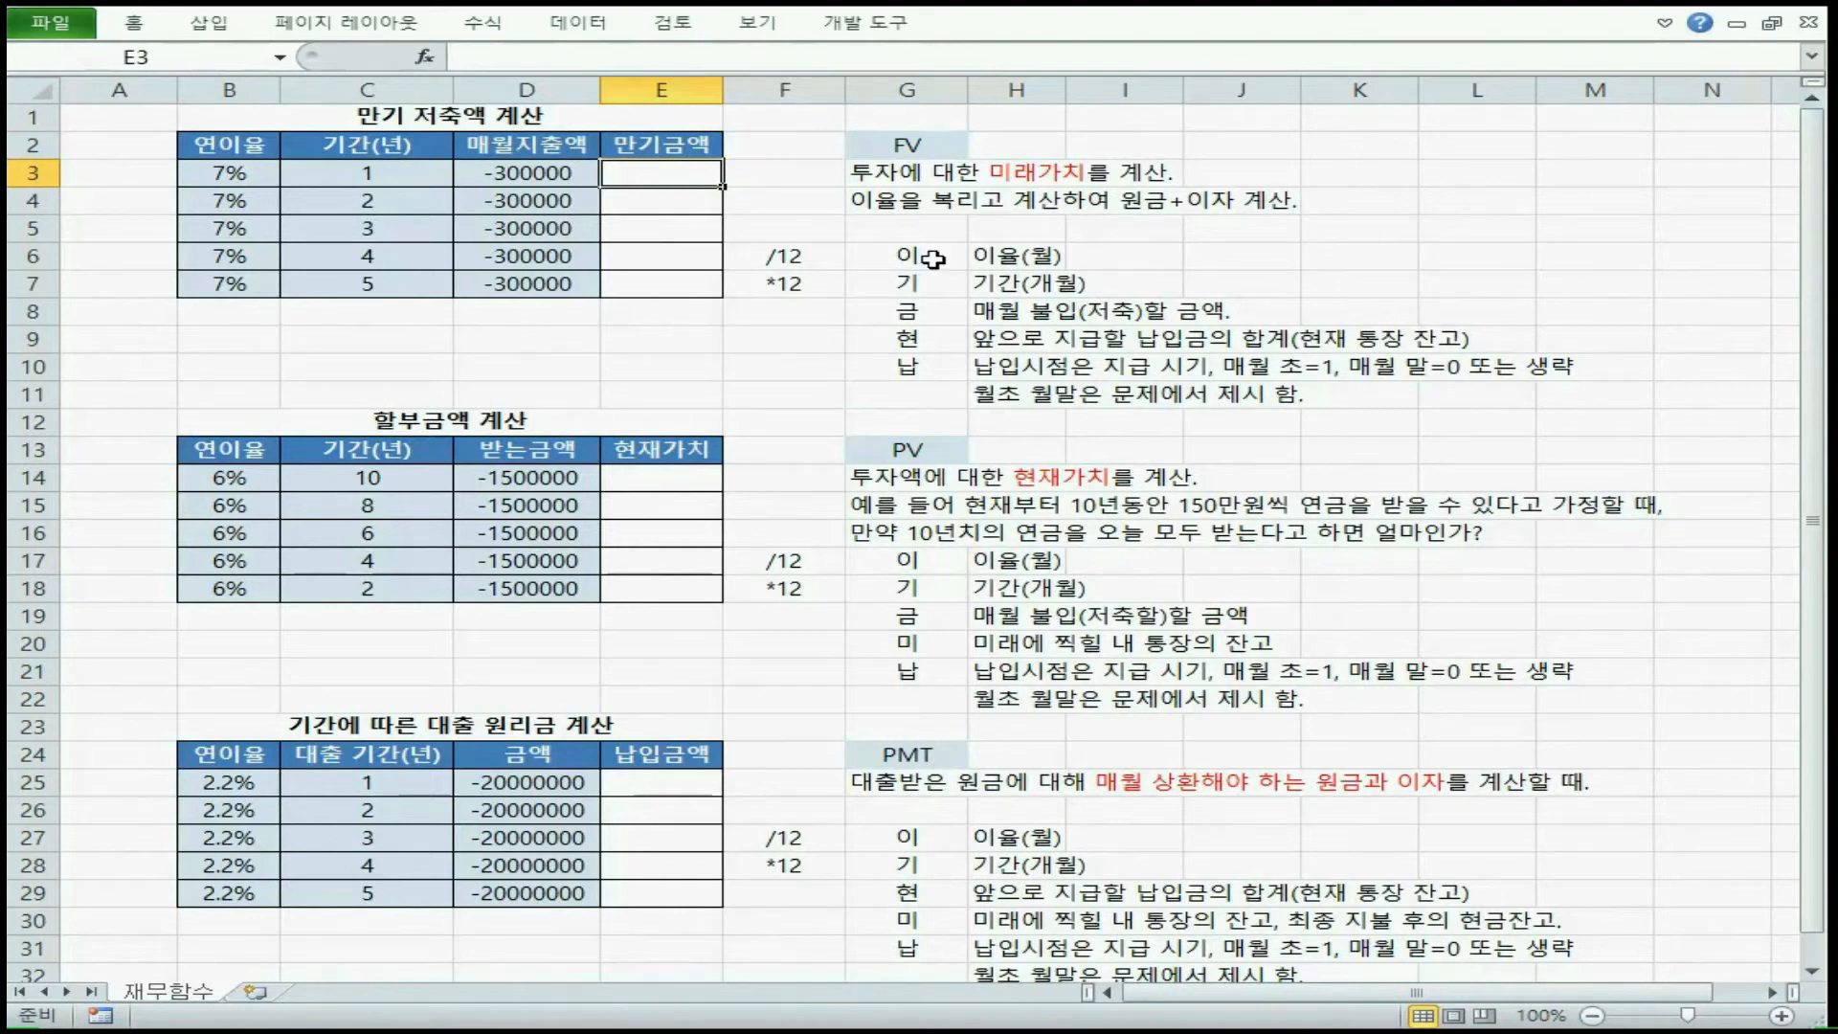
drag(926, 256, 927, 354)
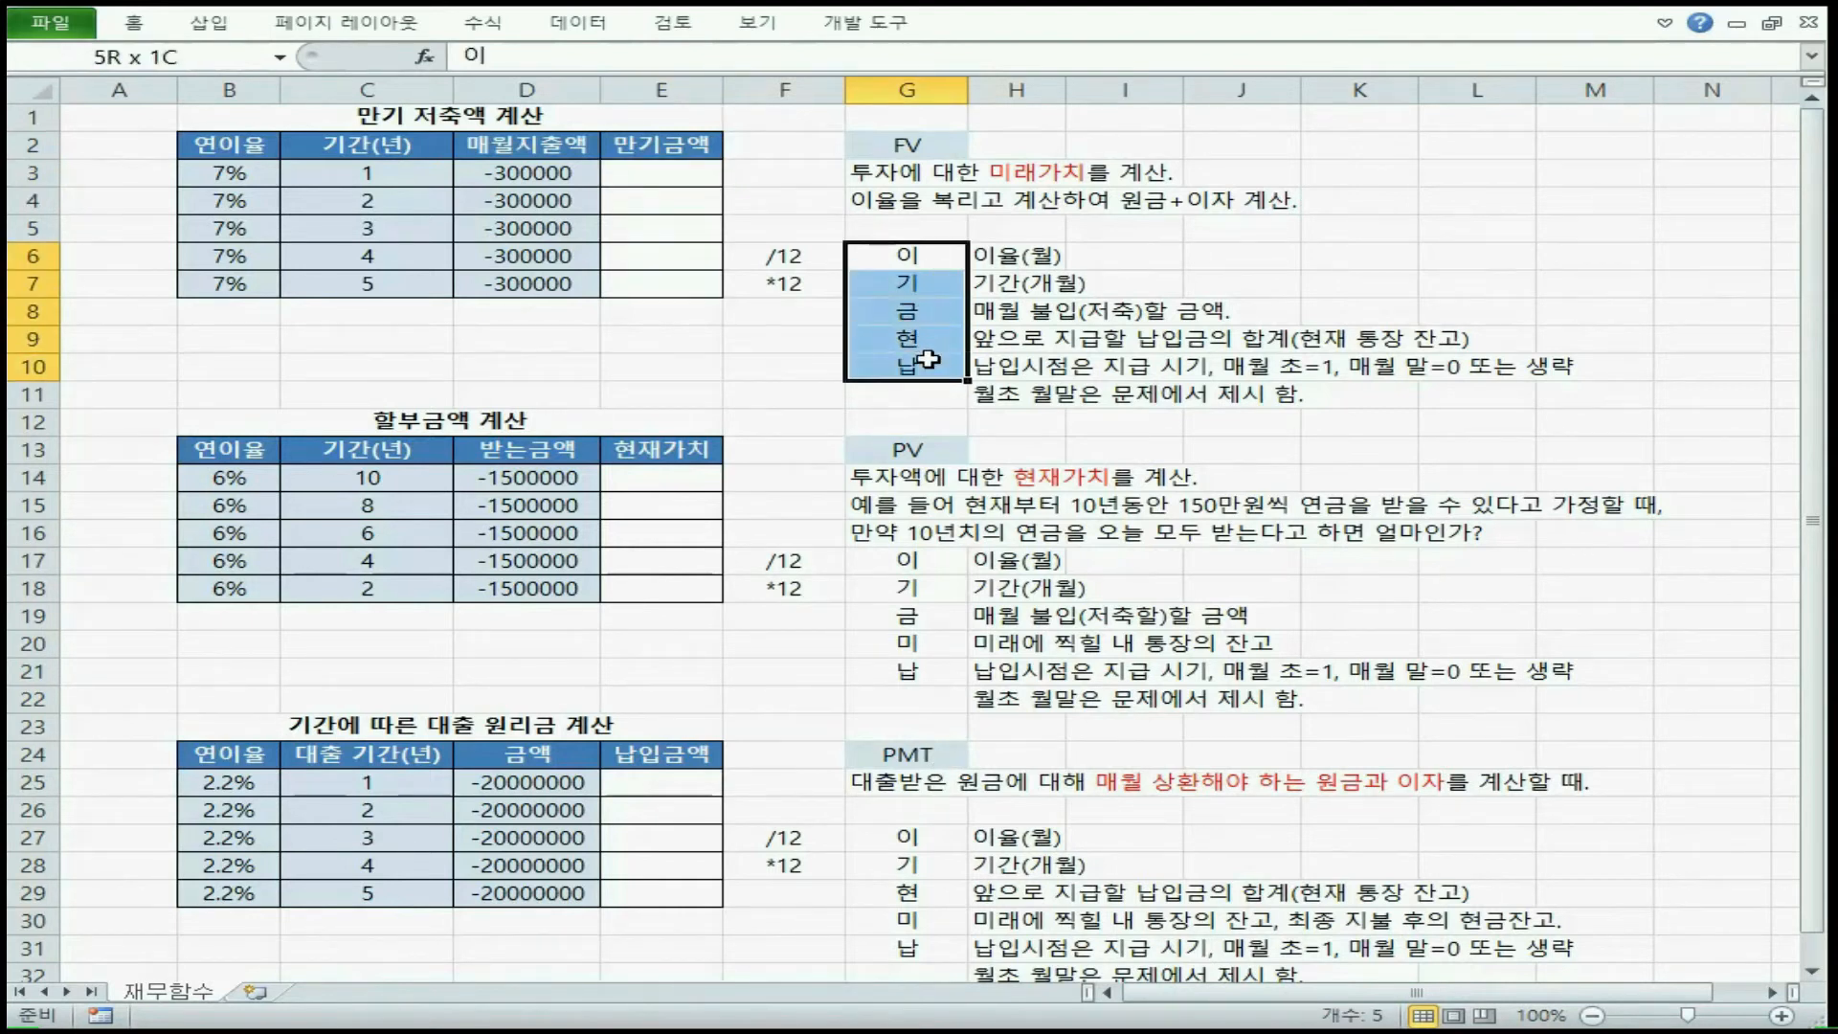
drag(908, 560, 917, 673)
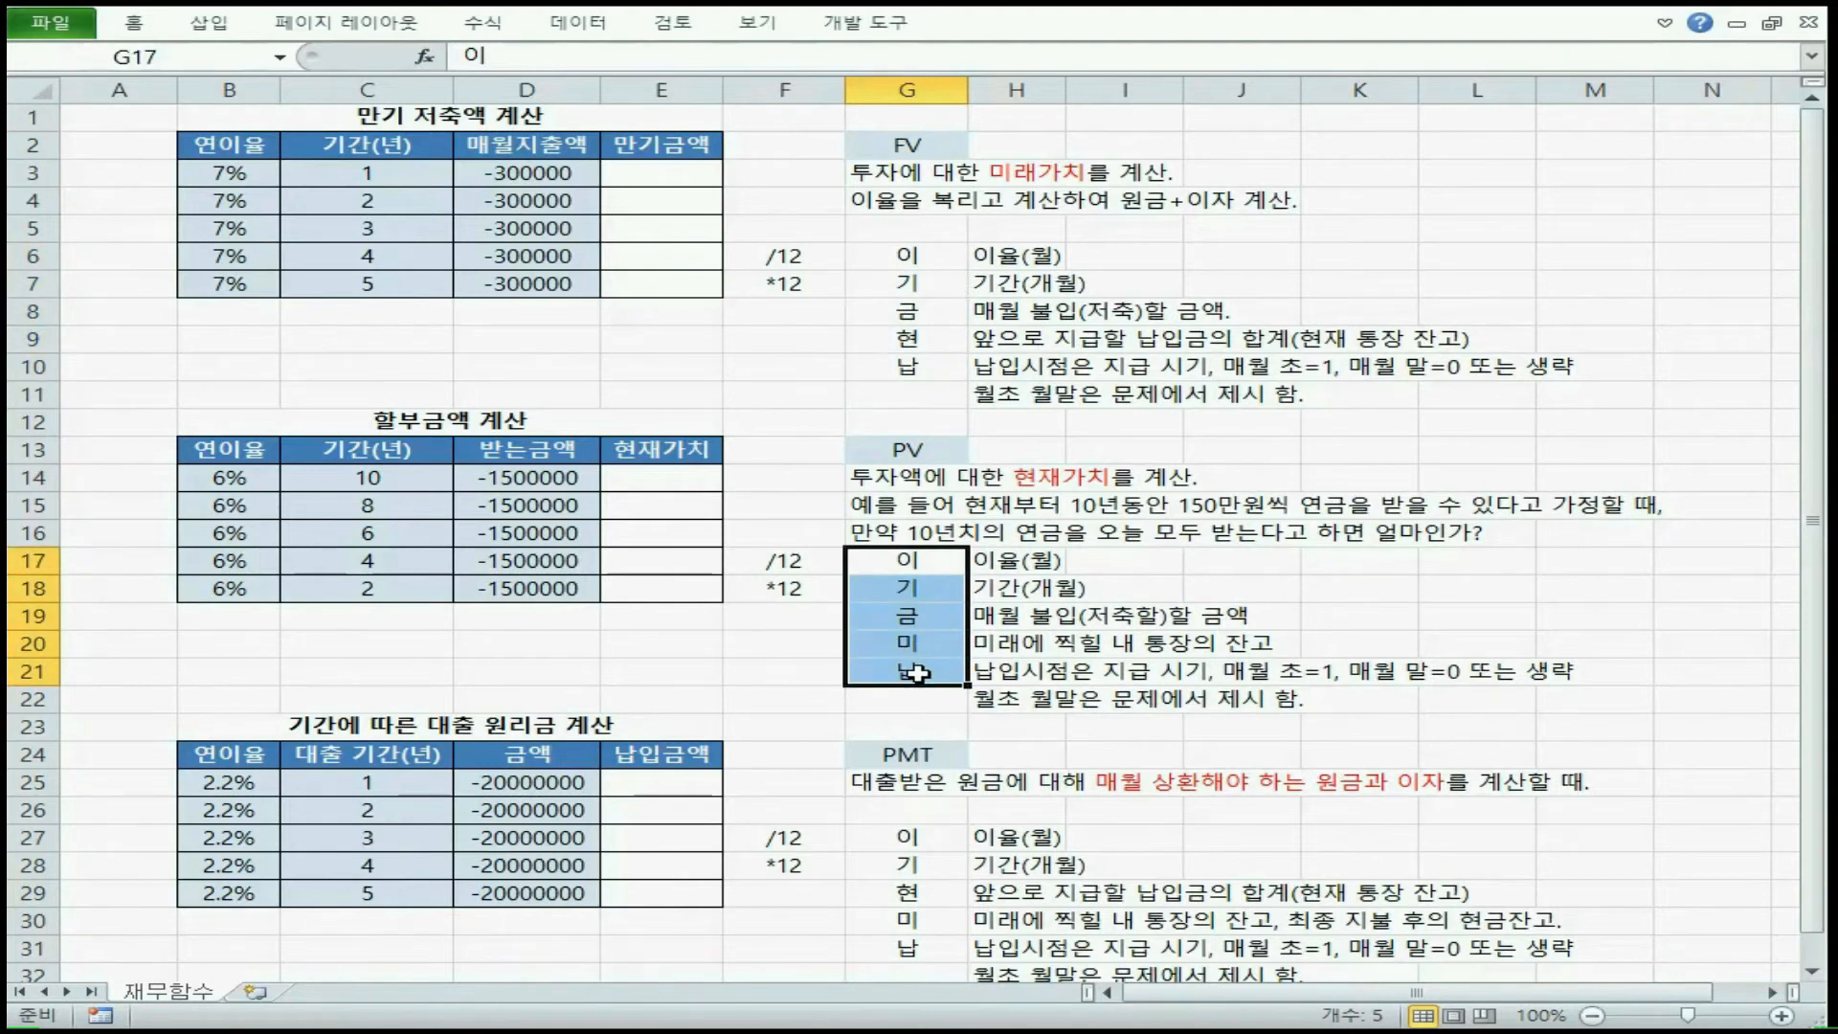
drag(907, 838, 913, 960)
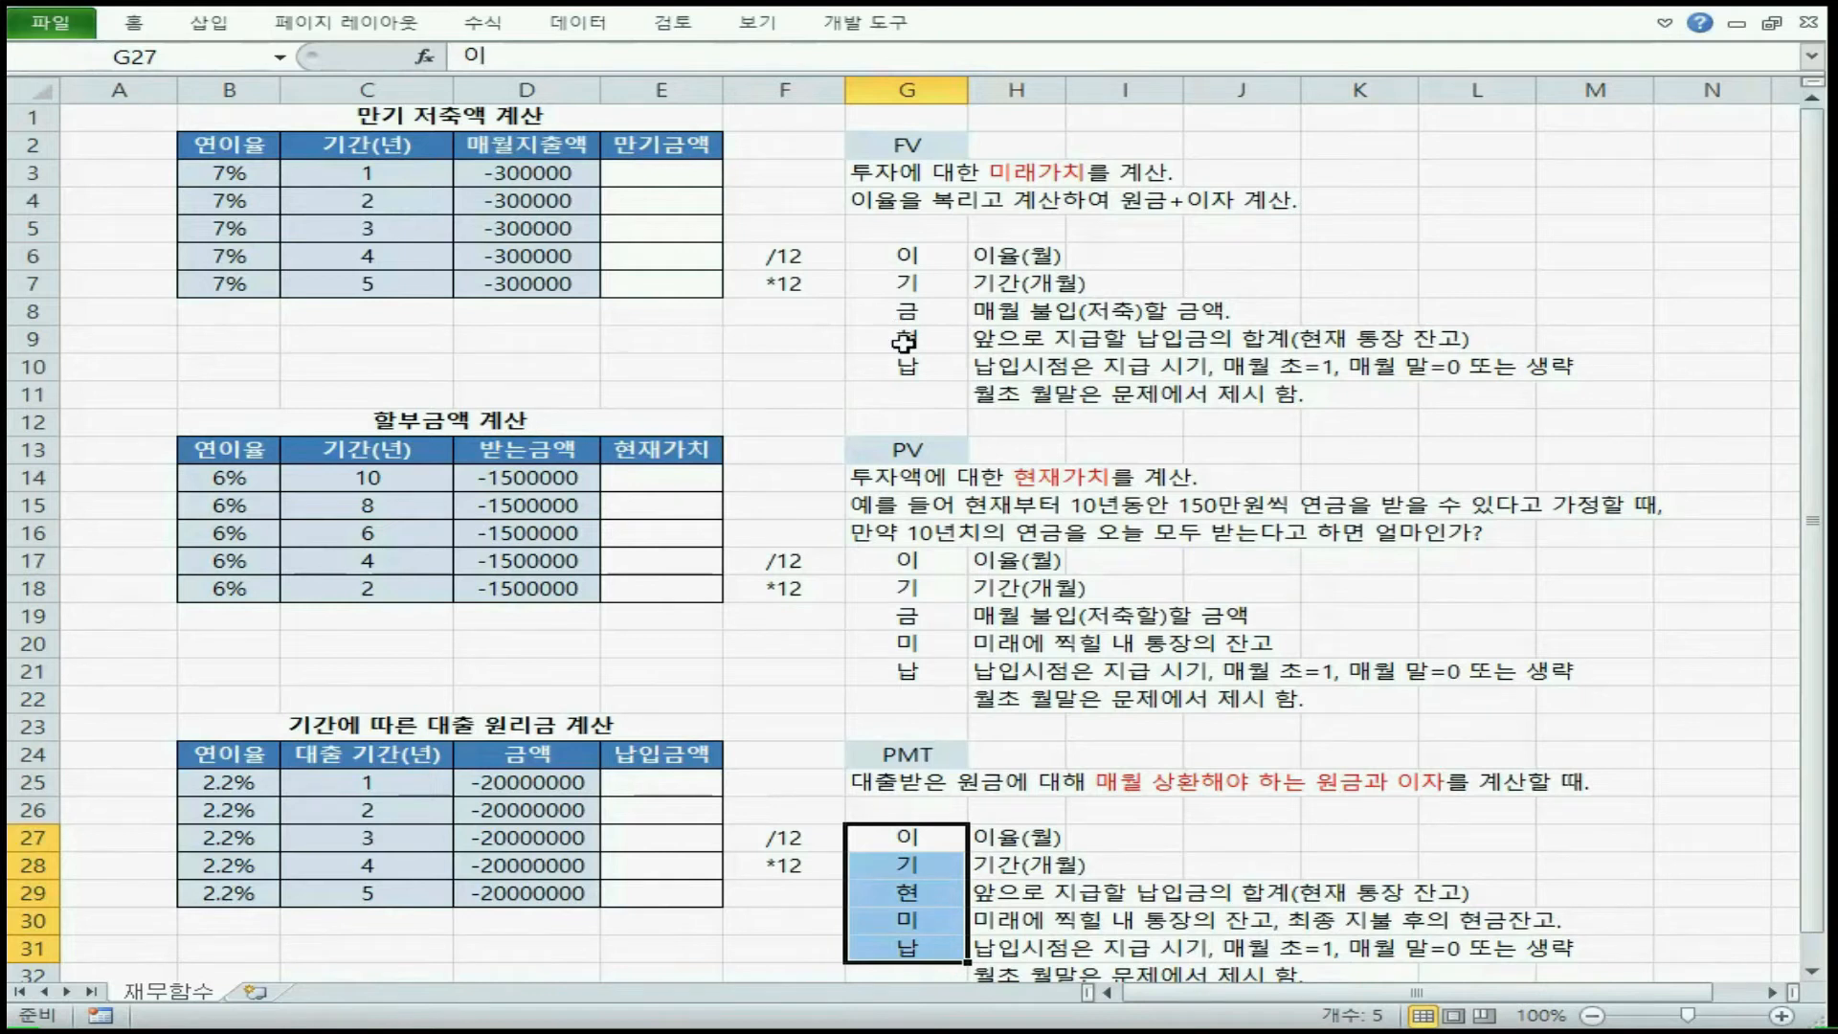
Go through the FV arguments in G6:G10 one by one and compare them with the PV arguments in G17:G21
click(934, 258)
click(934, 284)
click(935, 311)
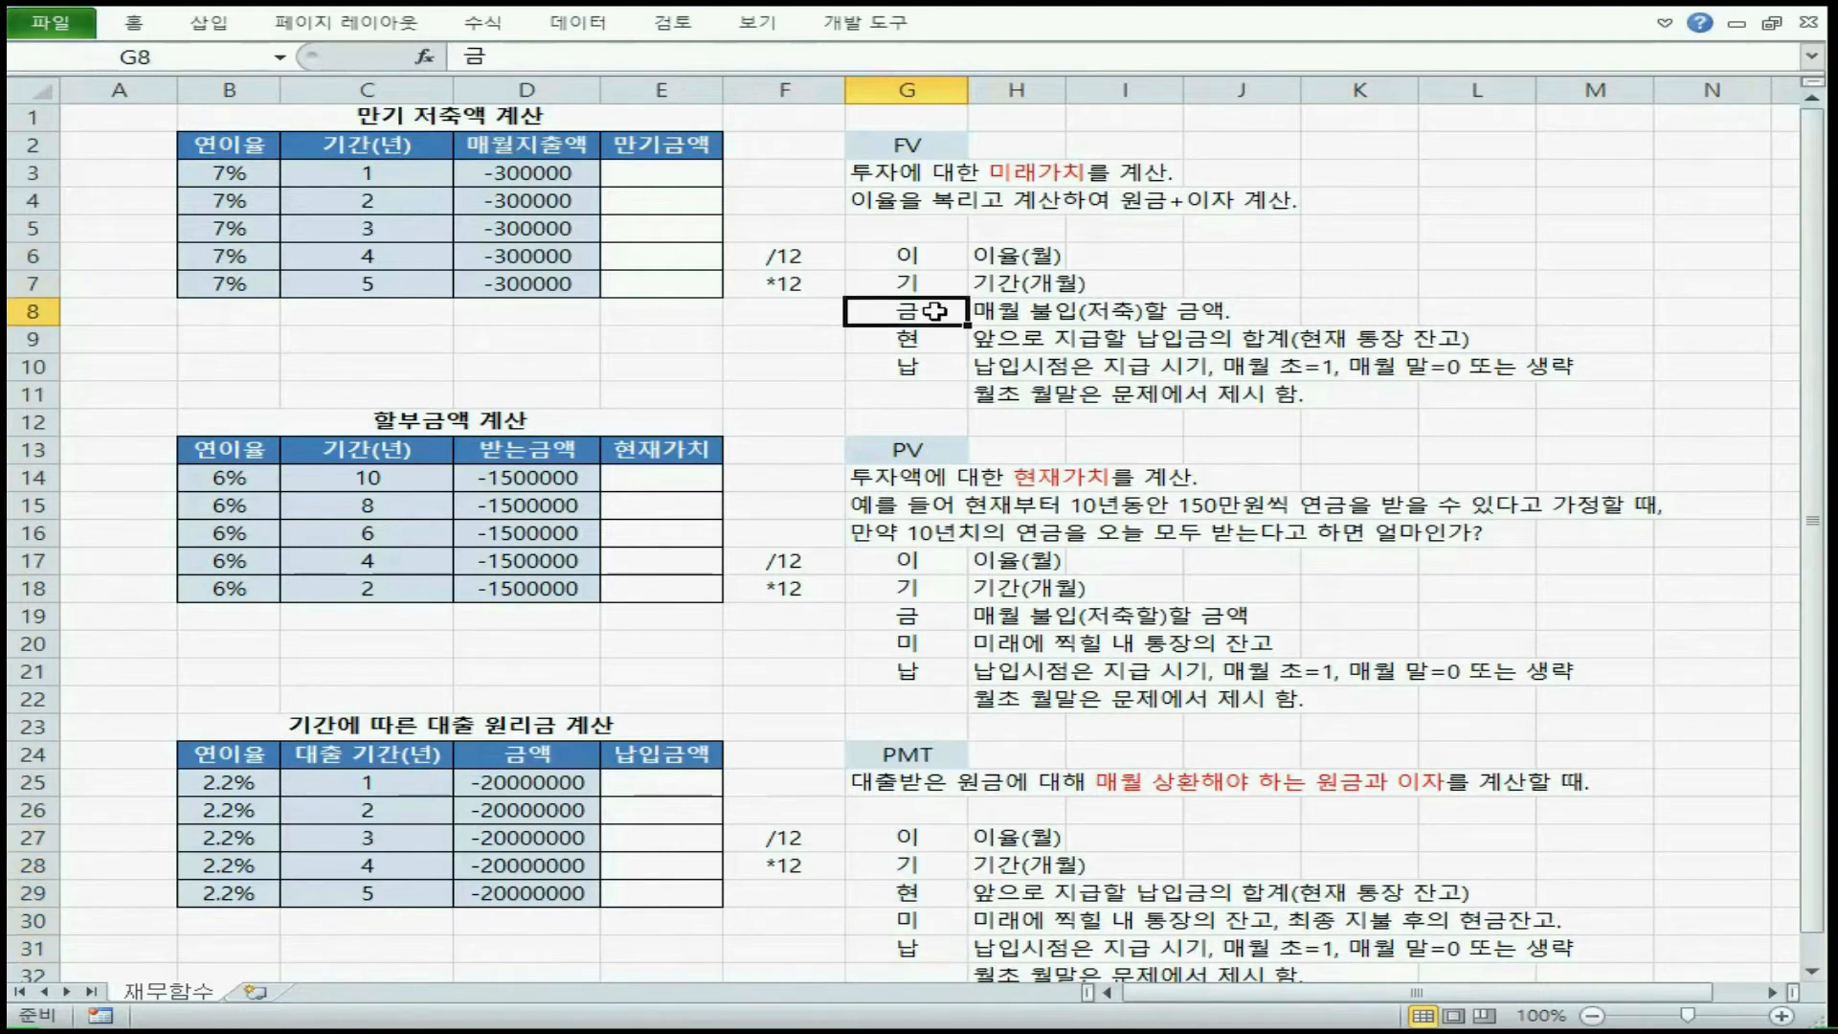
click(934, 339)
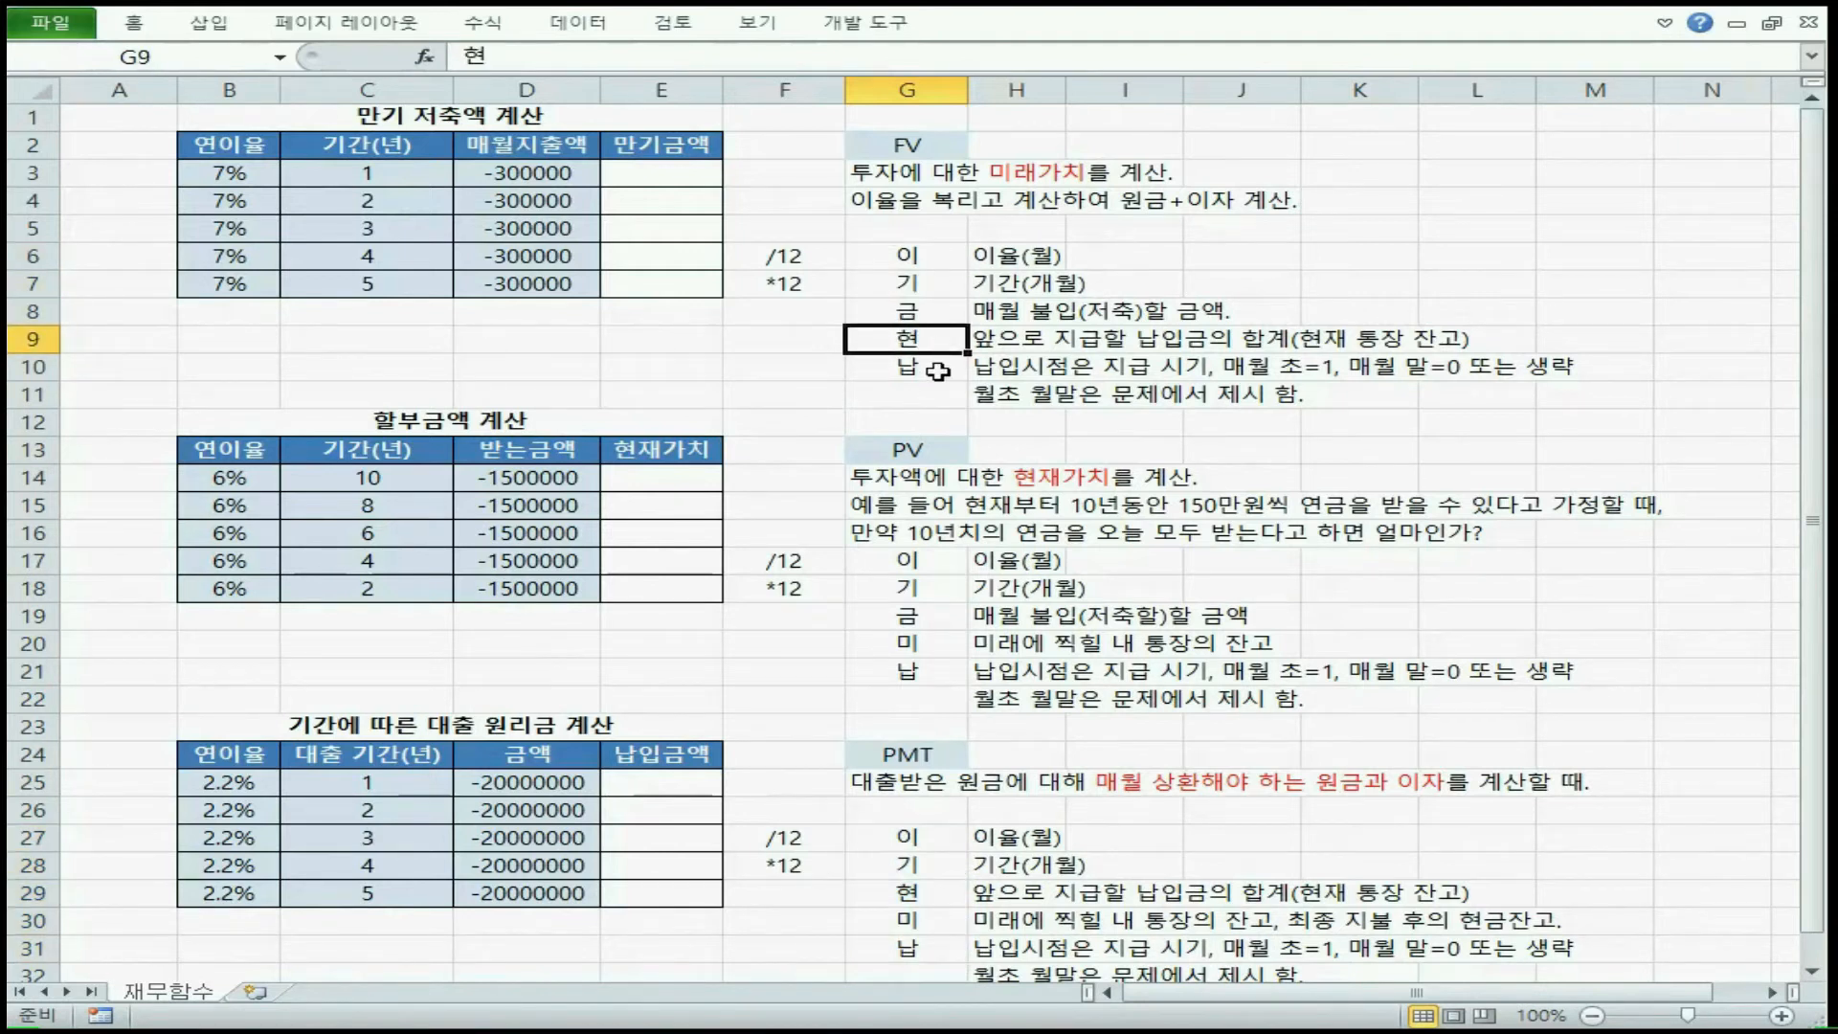
click(937, 368)
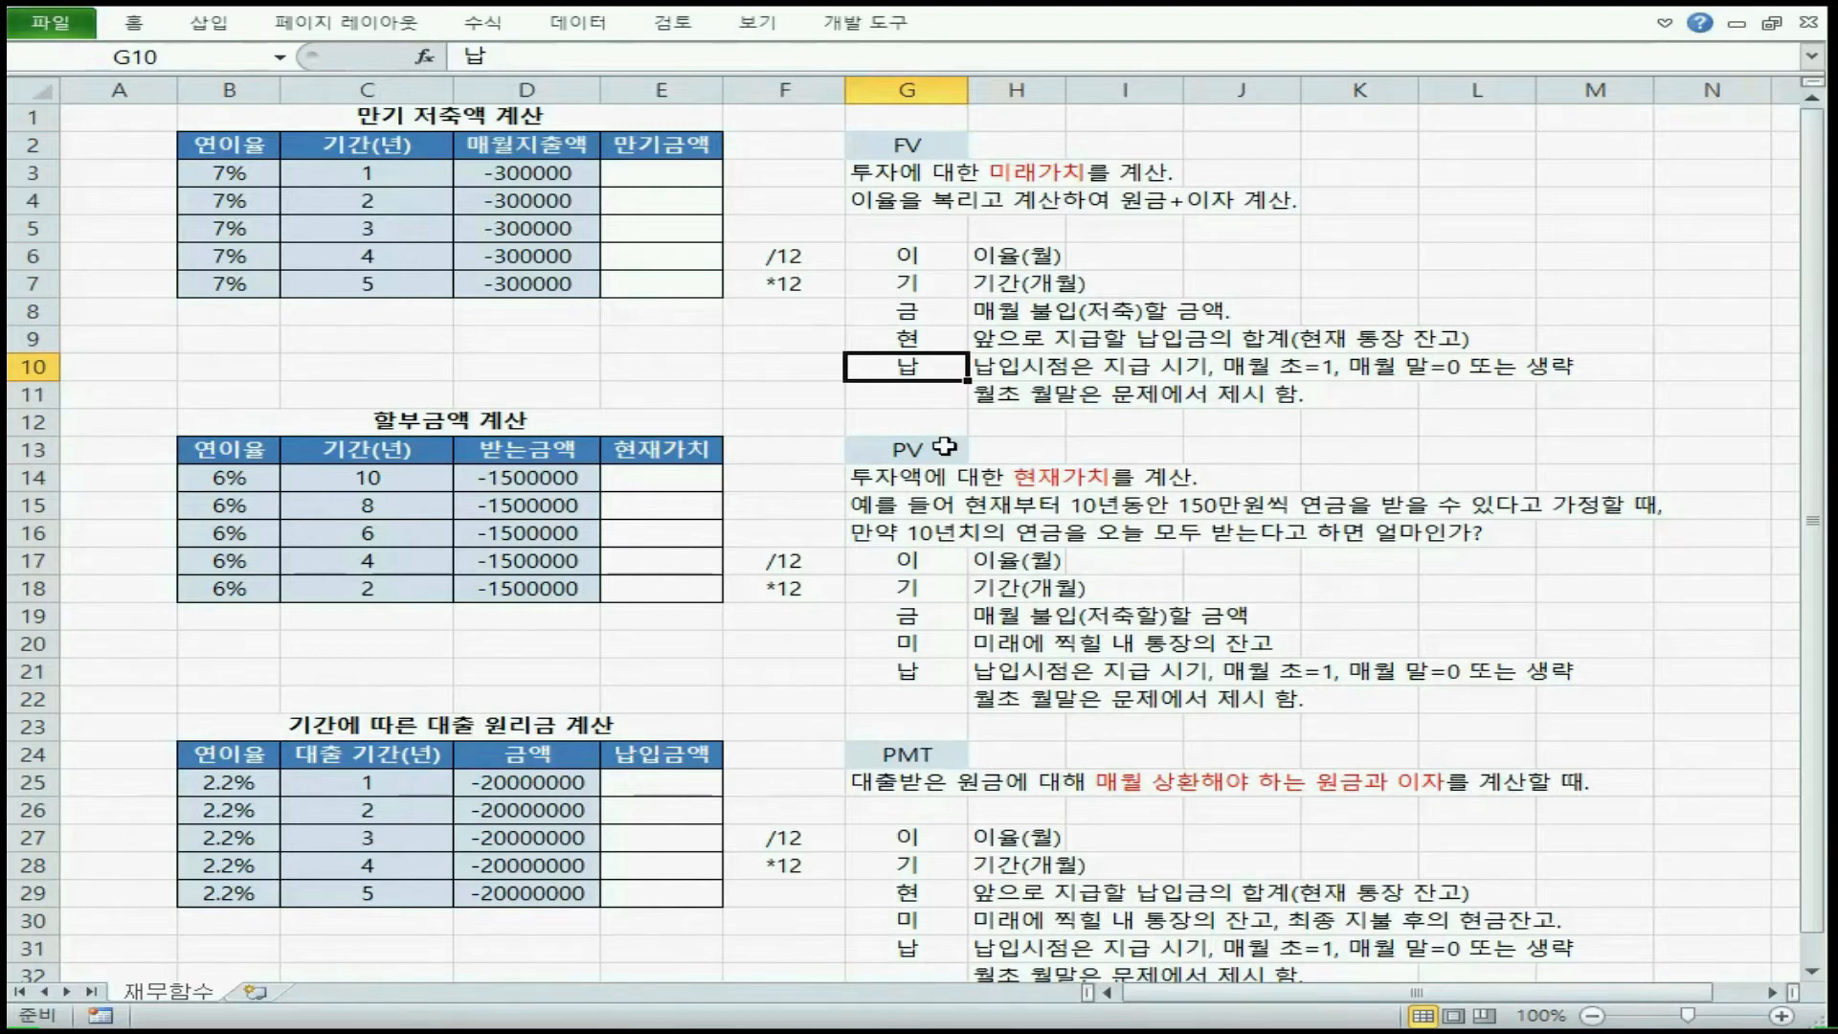
click(950, 557)
click(946, 594)
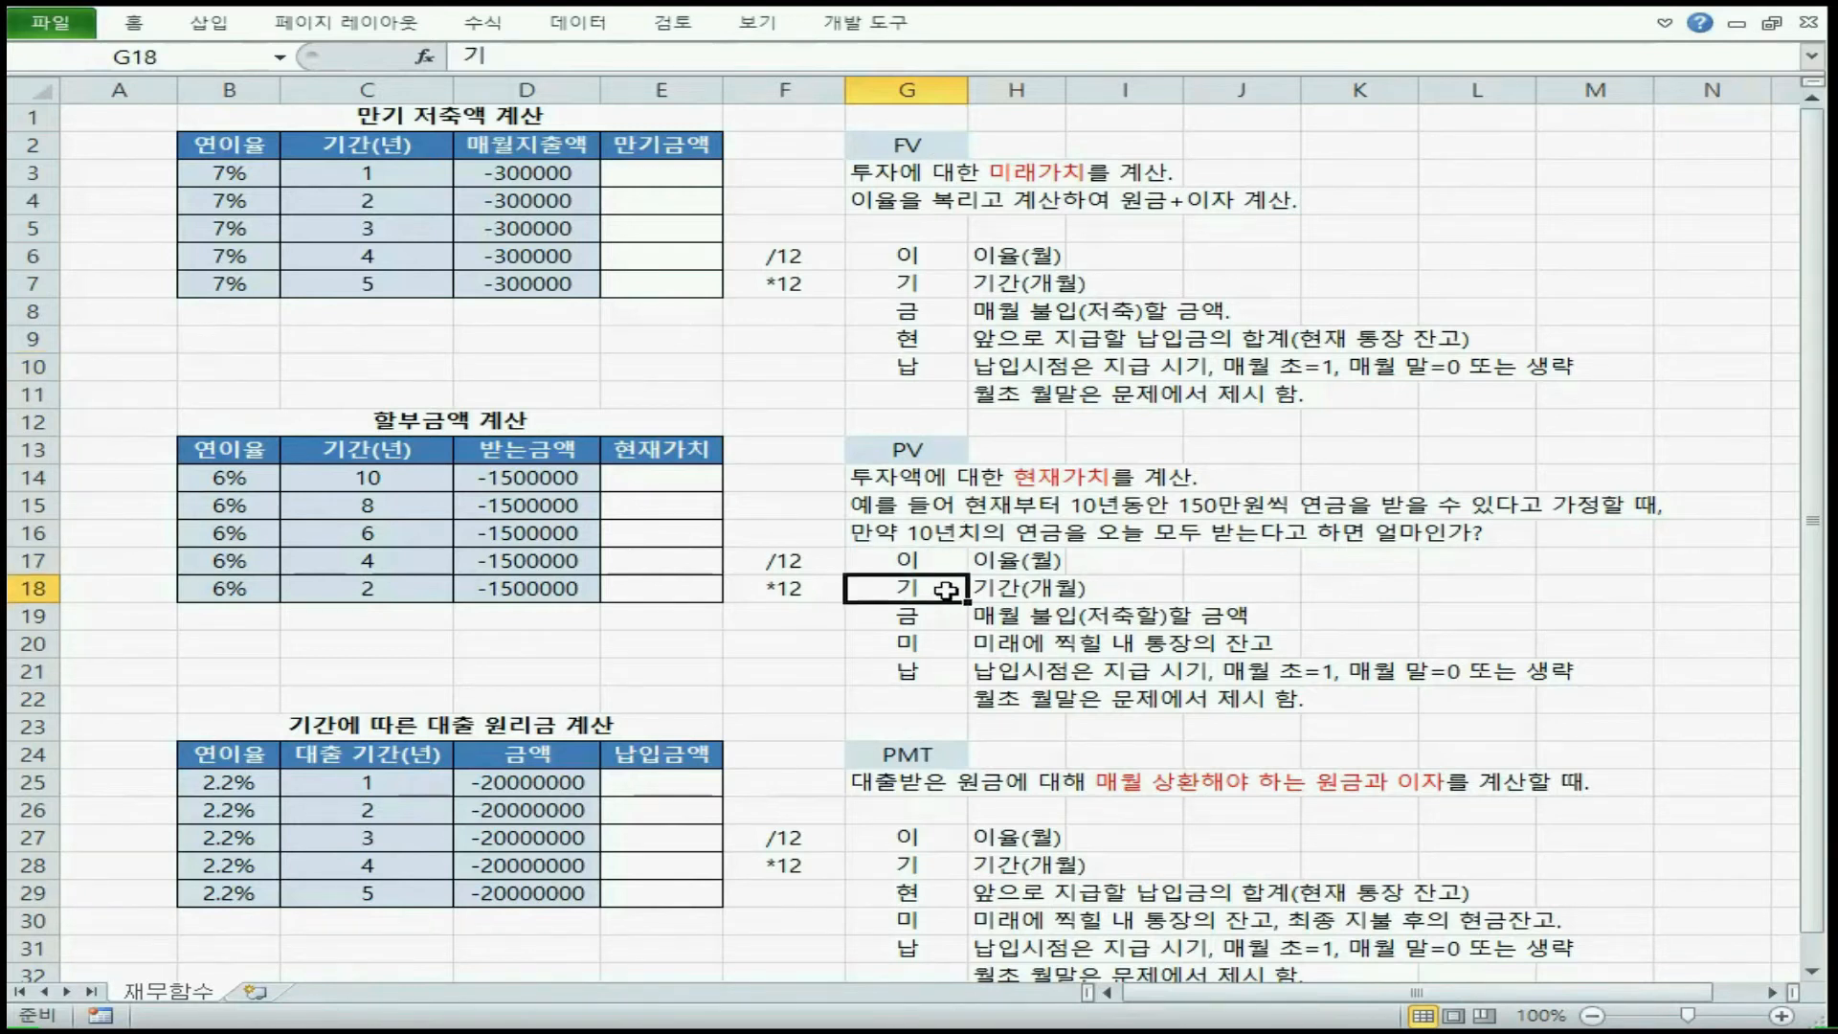
click(941, 620)
drag(921, 259, 924, 311)
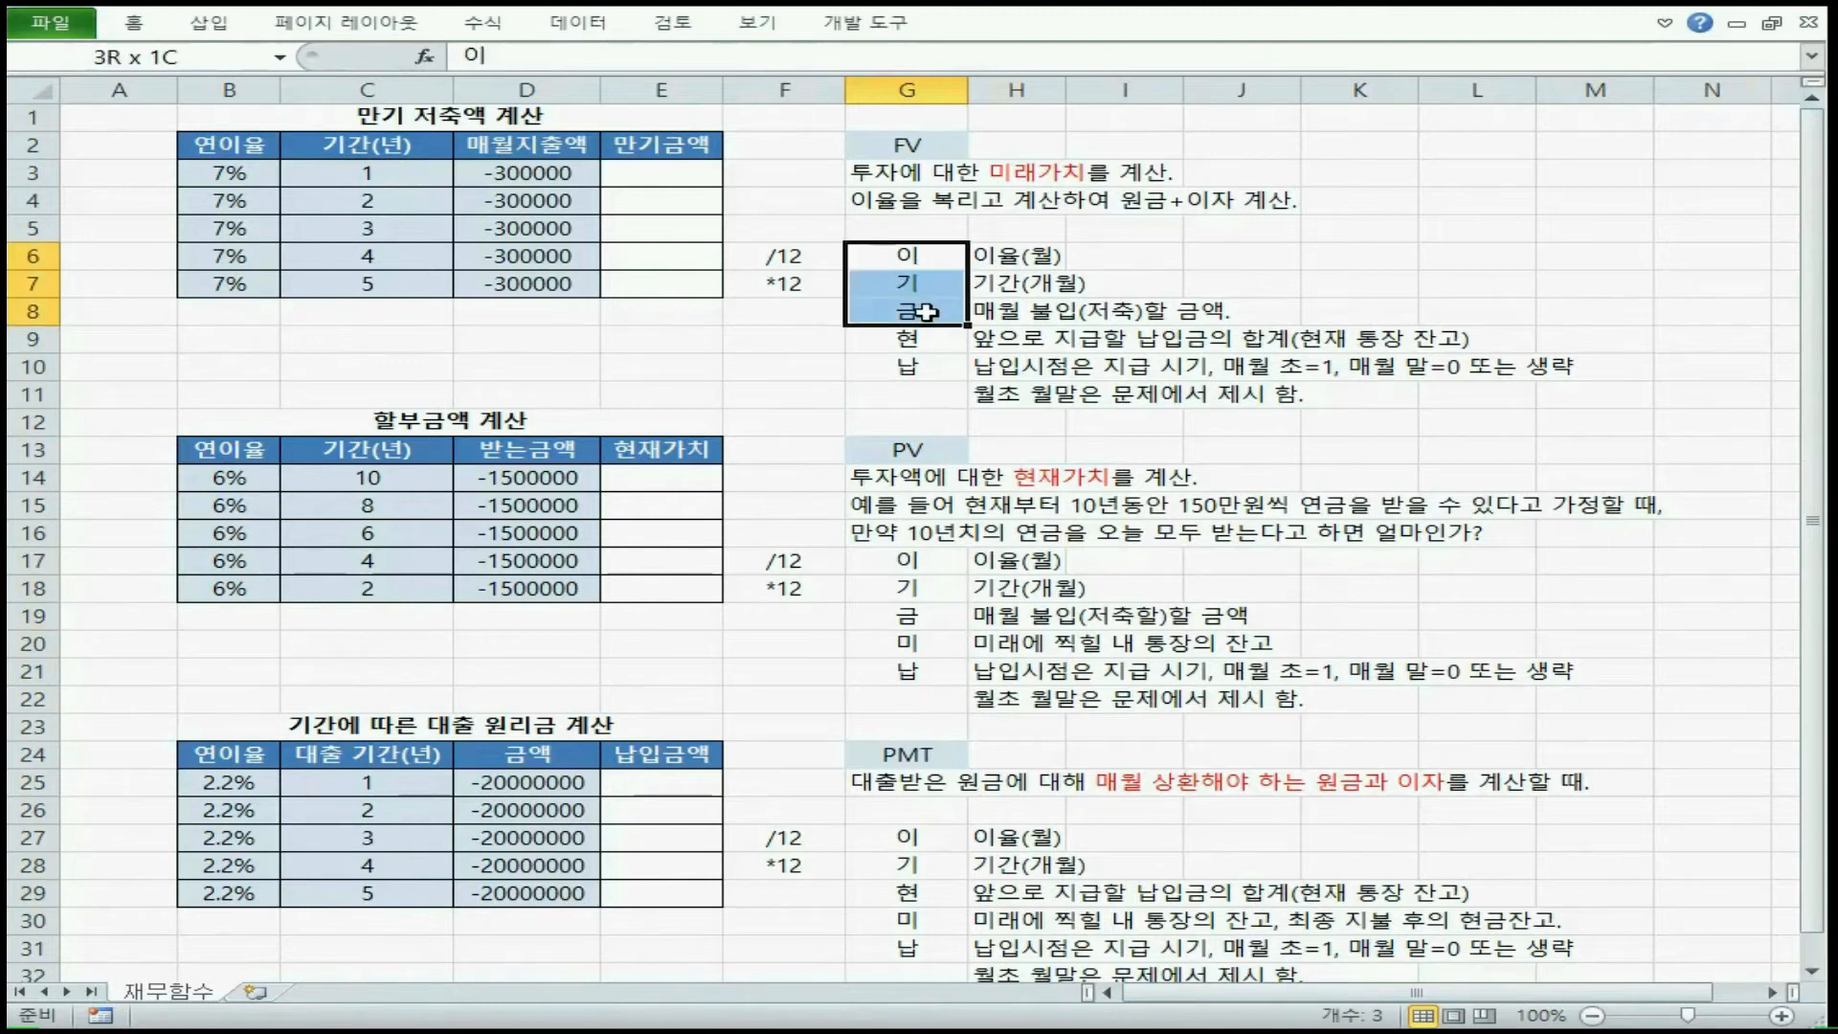
drag(921, 560, 919, 606)
click(915, 368)
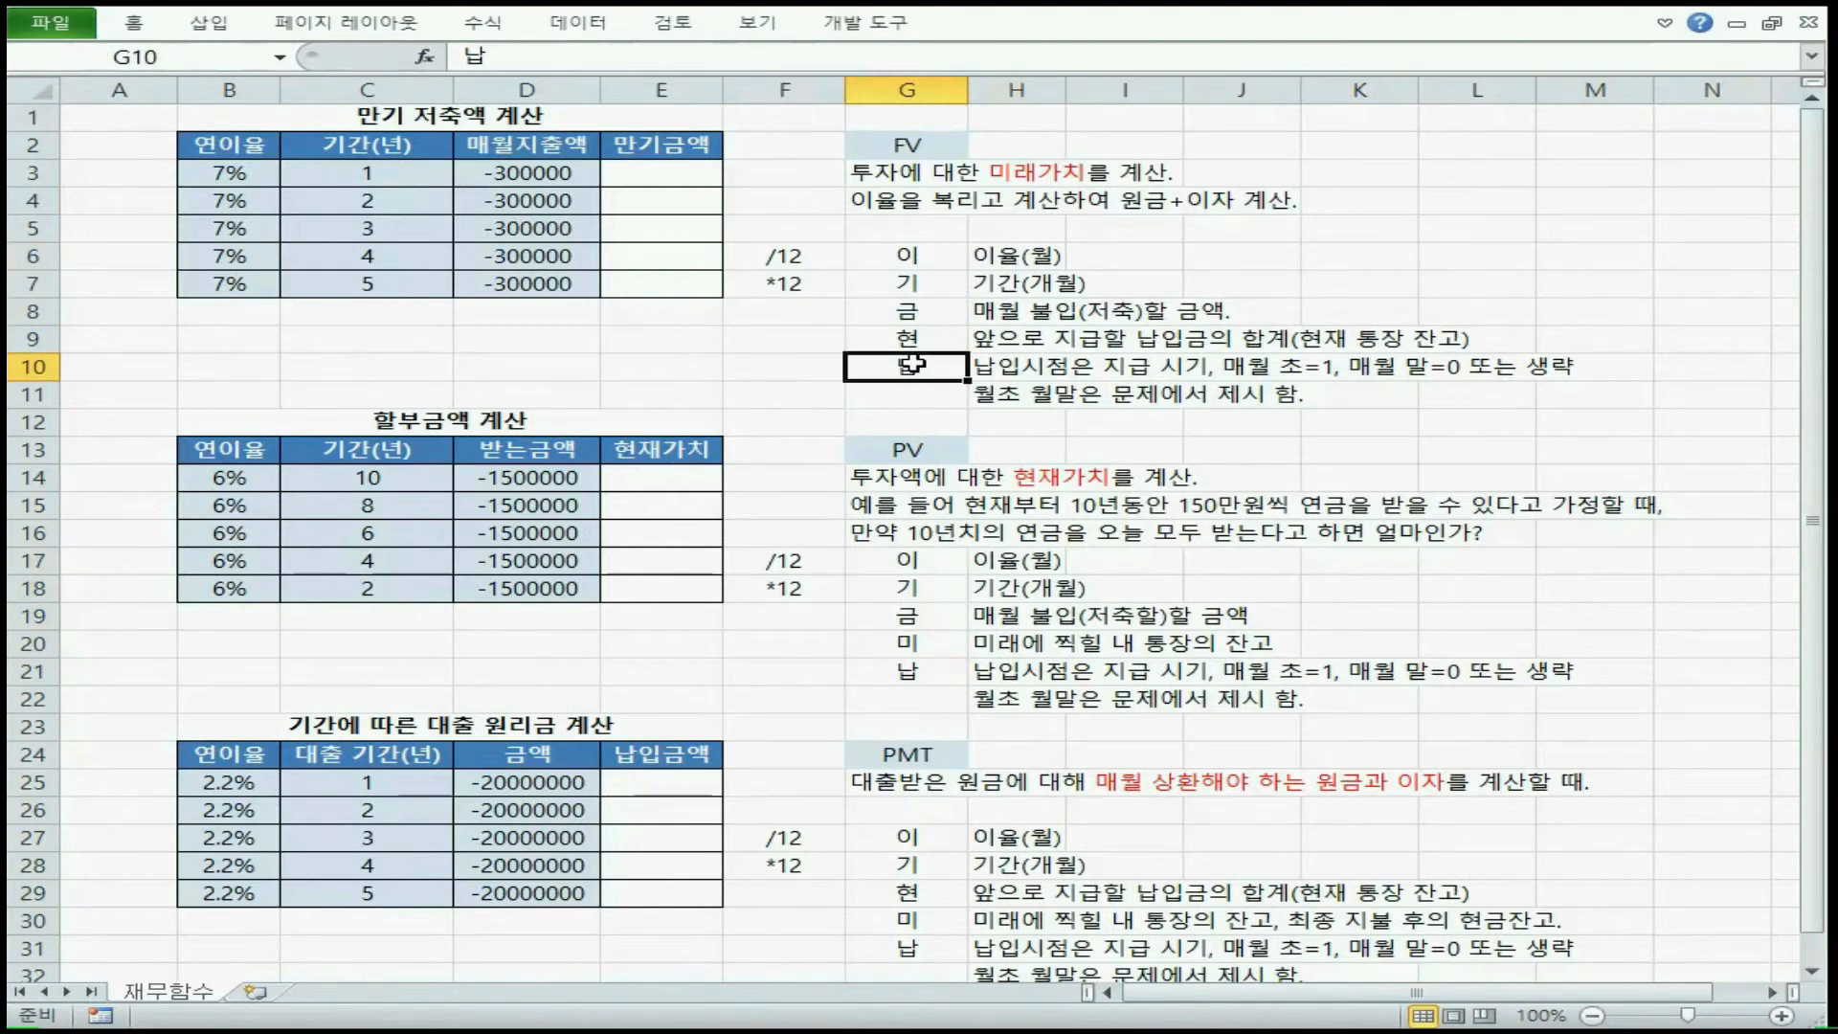
click(939, 663)
click(910, 343)
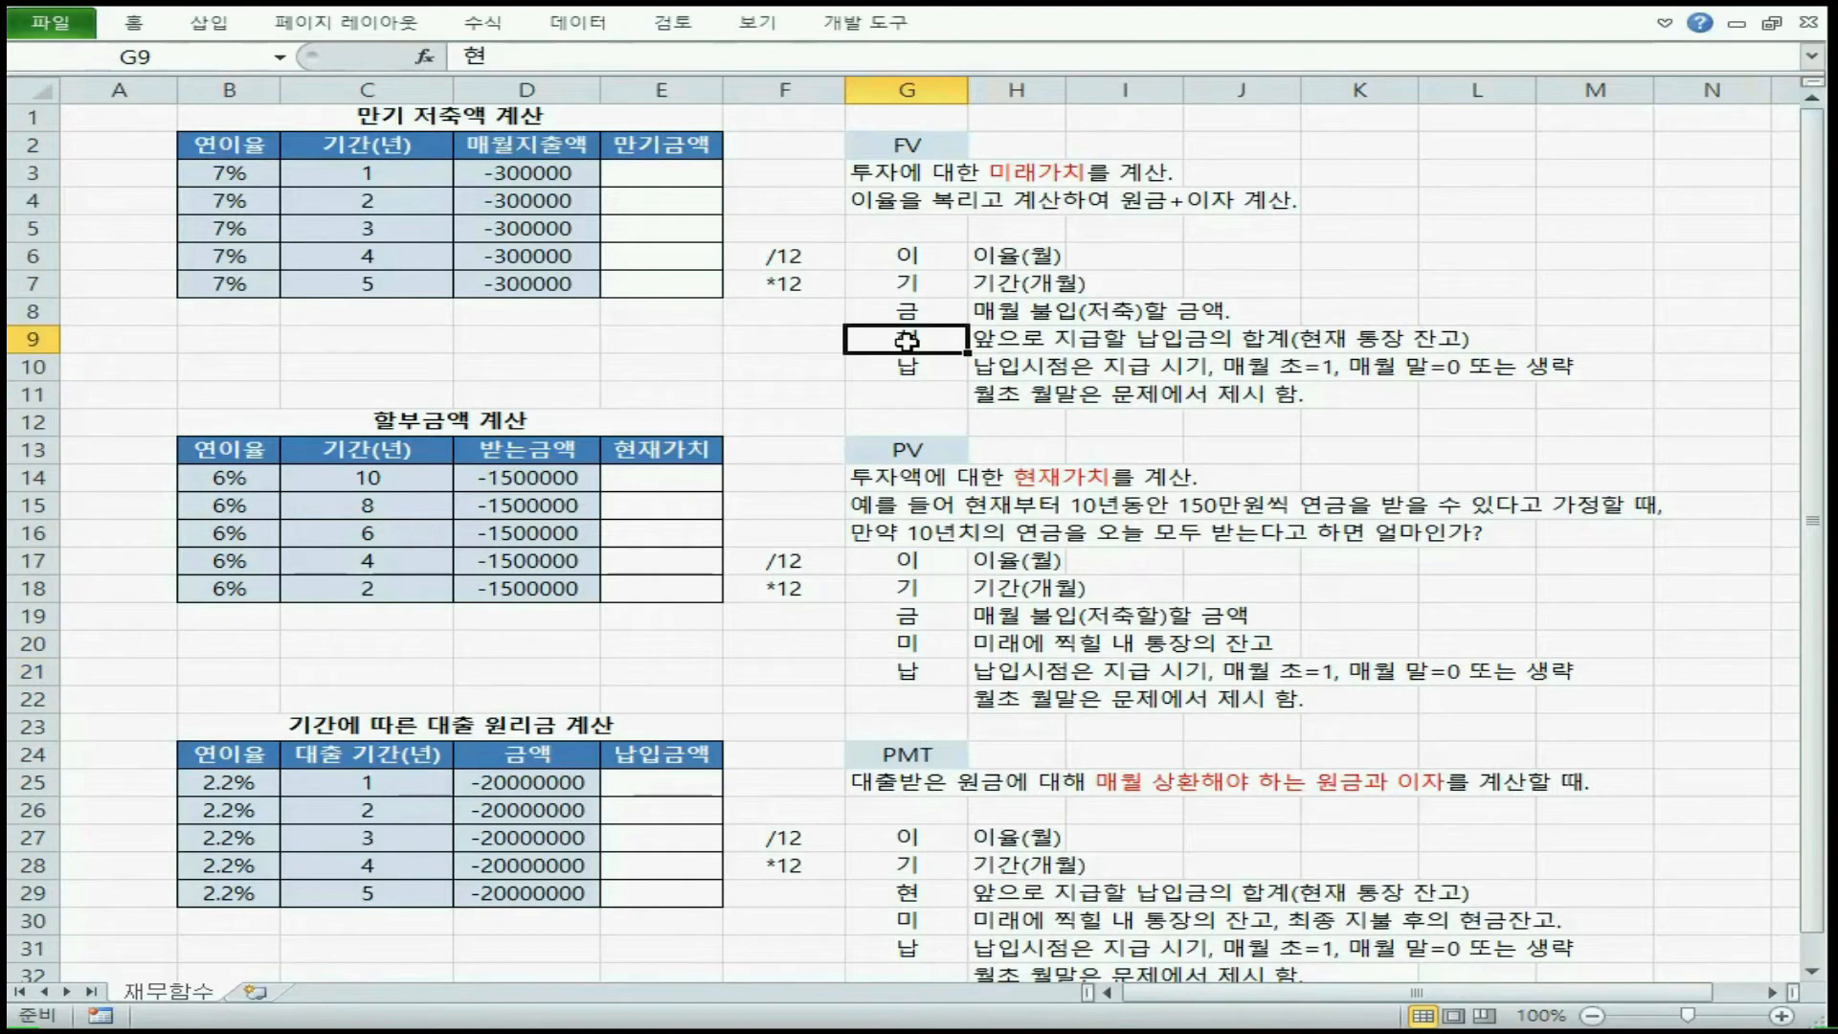
Compare the FV function's 현 argument in G9 with the PV function's 미 argument in G20
click(893, 145)
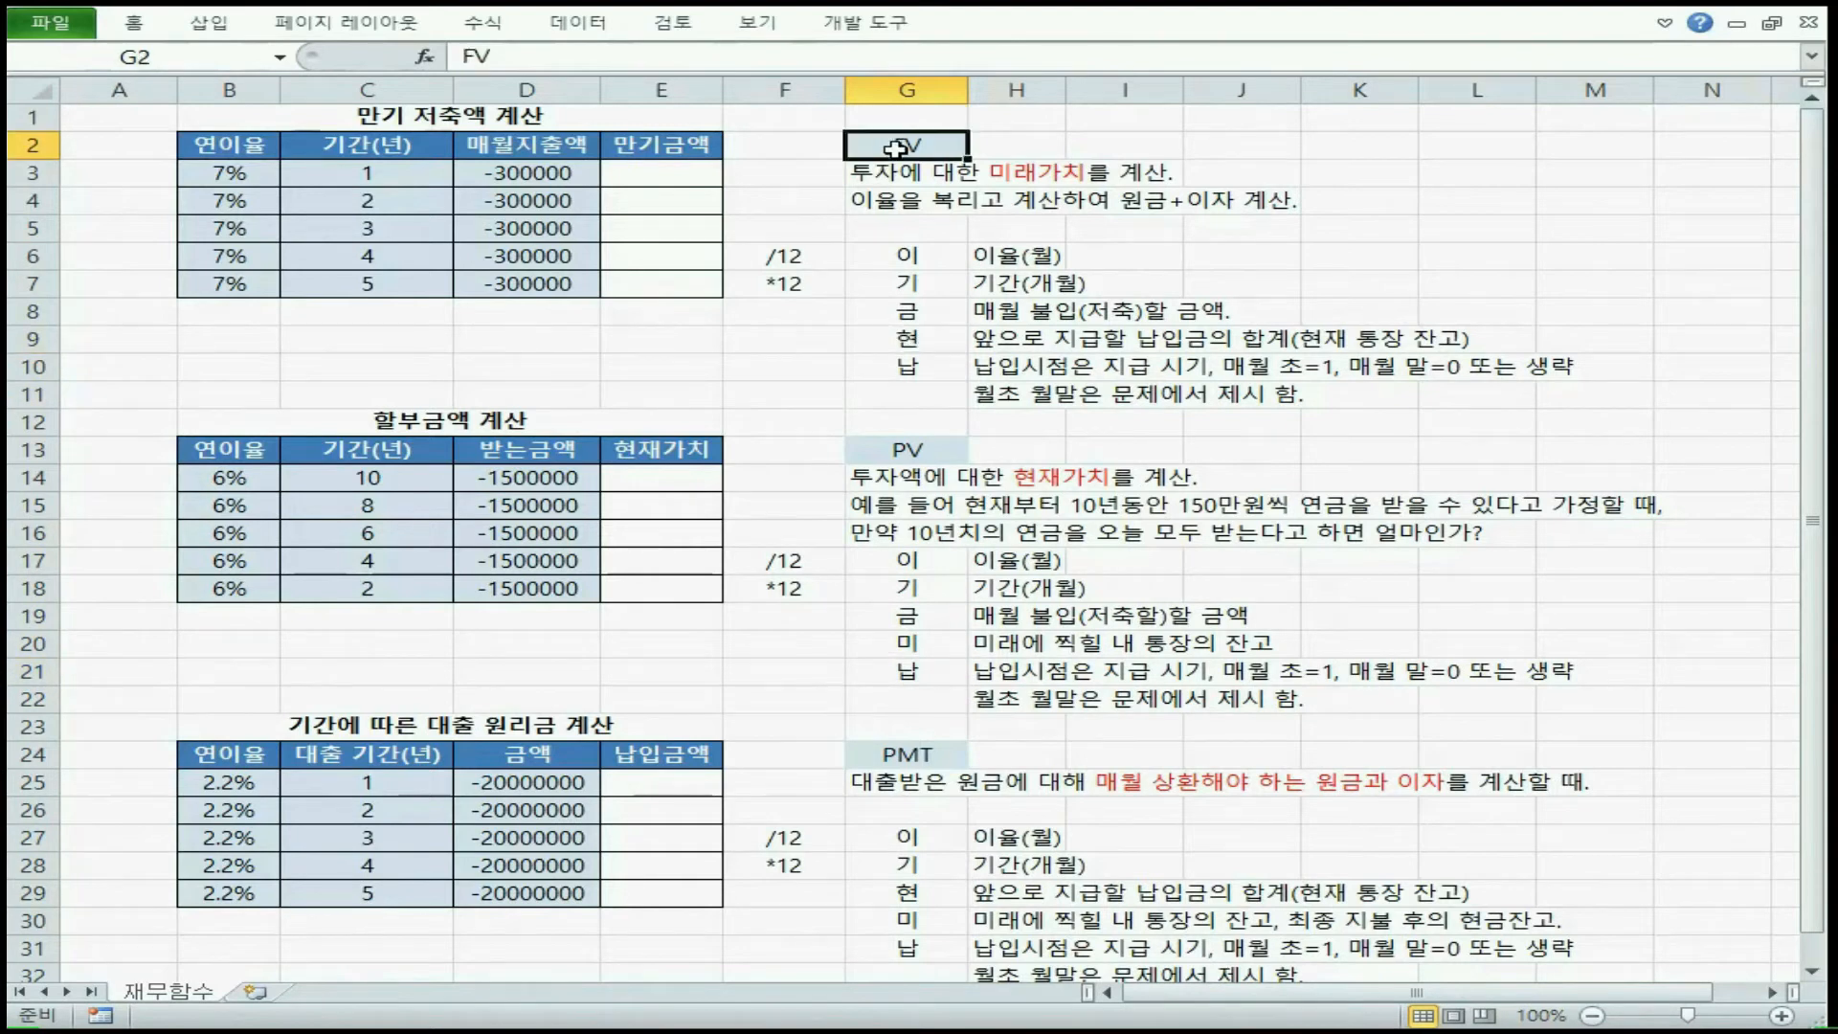
click(909, 337)
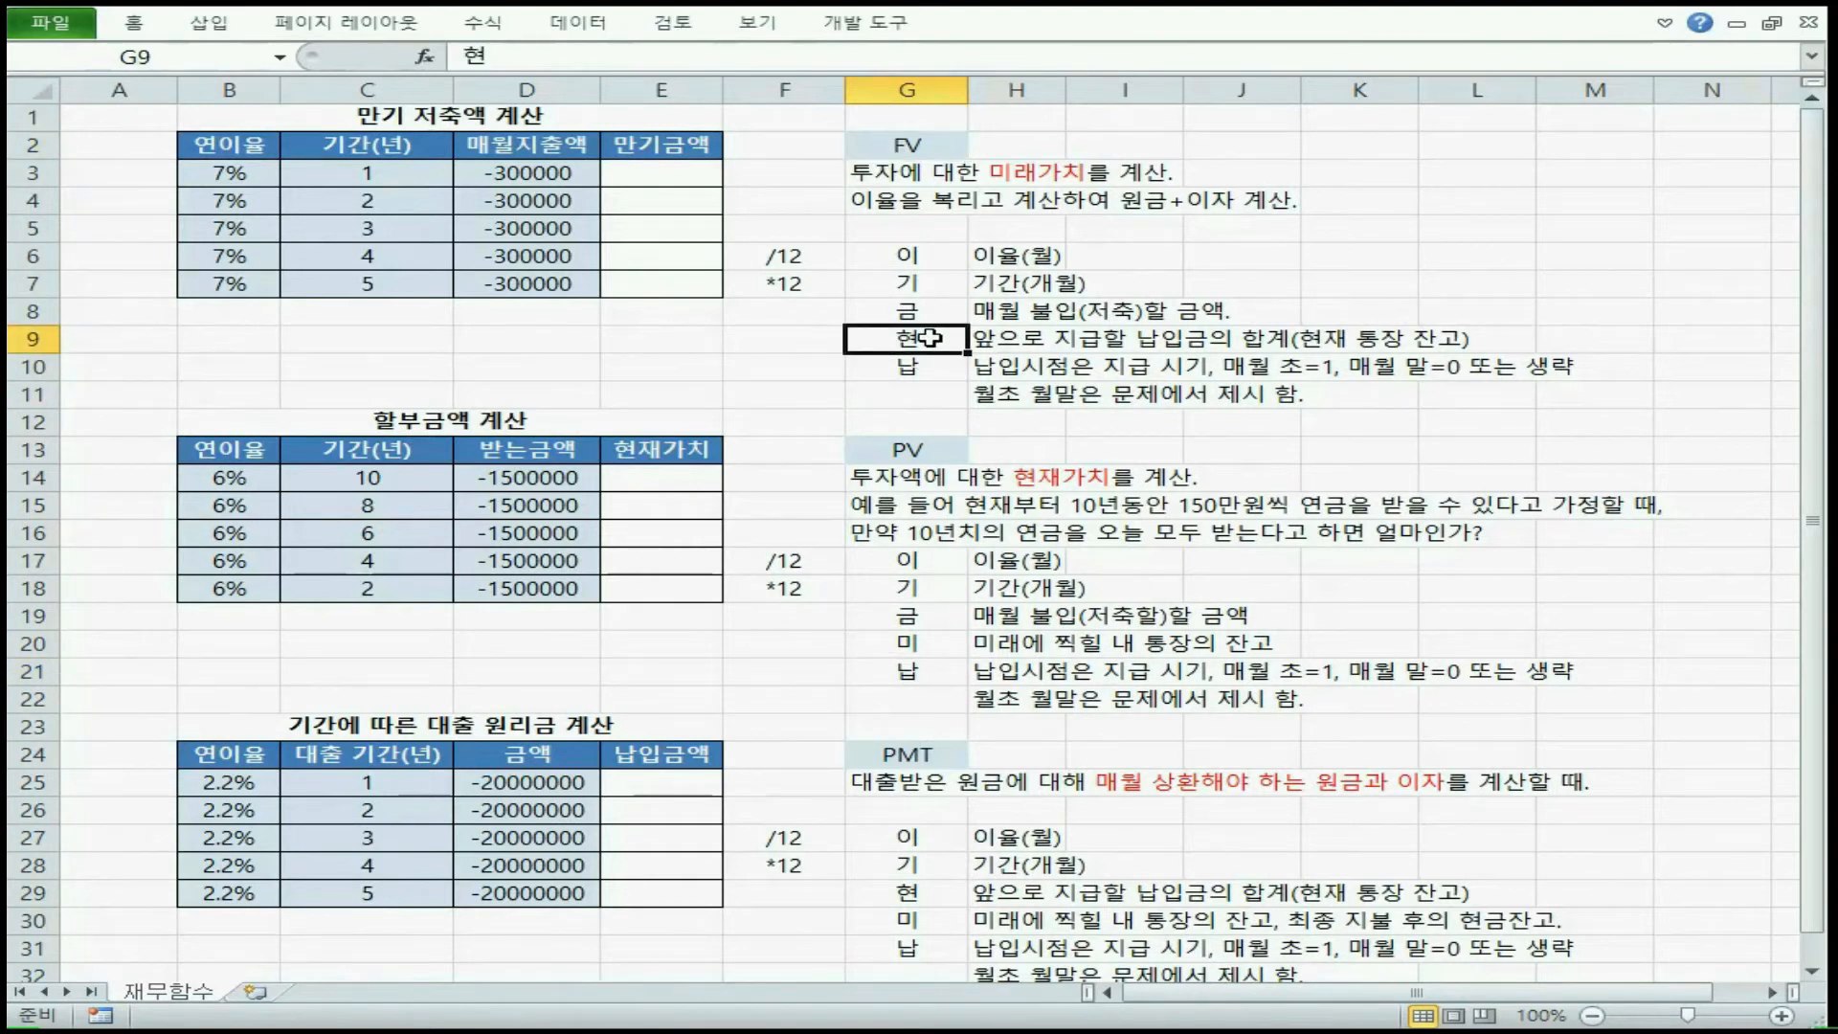
click(905, 453)
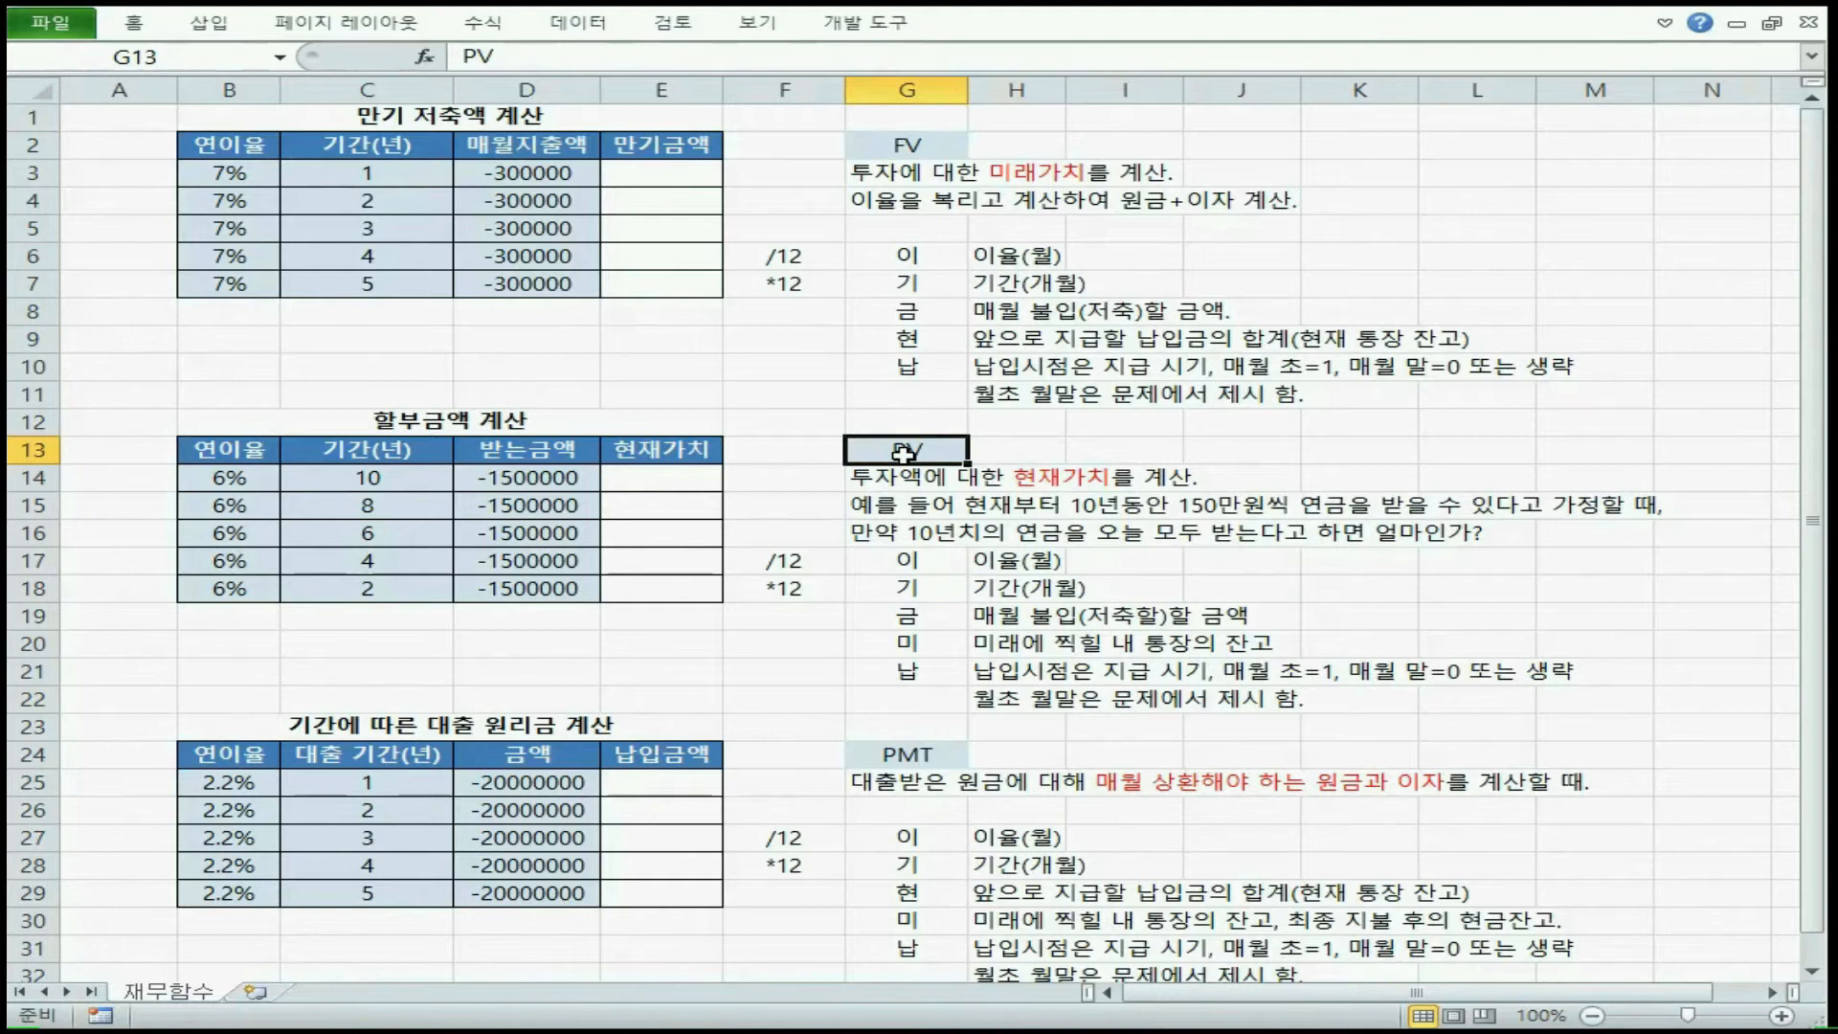
click(905, 653)
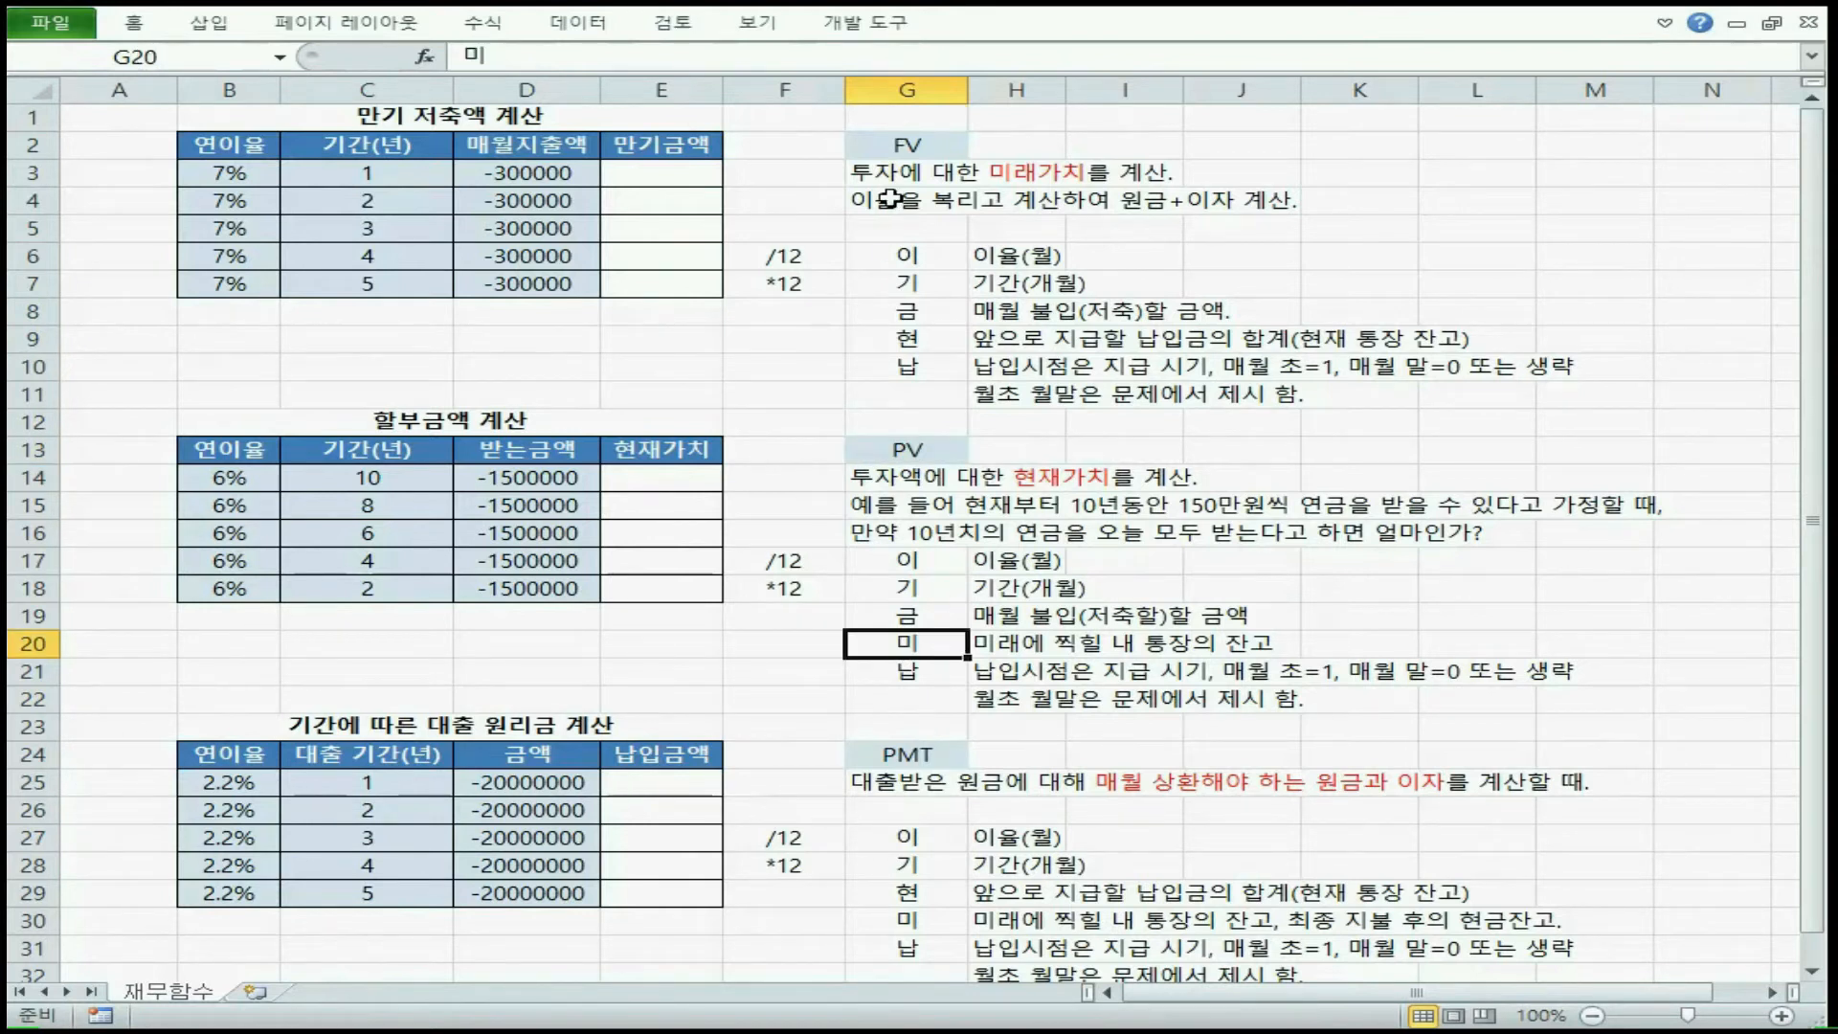
click(895, 146)
click(921, 455)
click(931, 145)
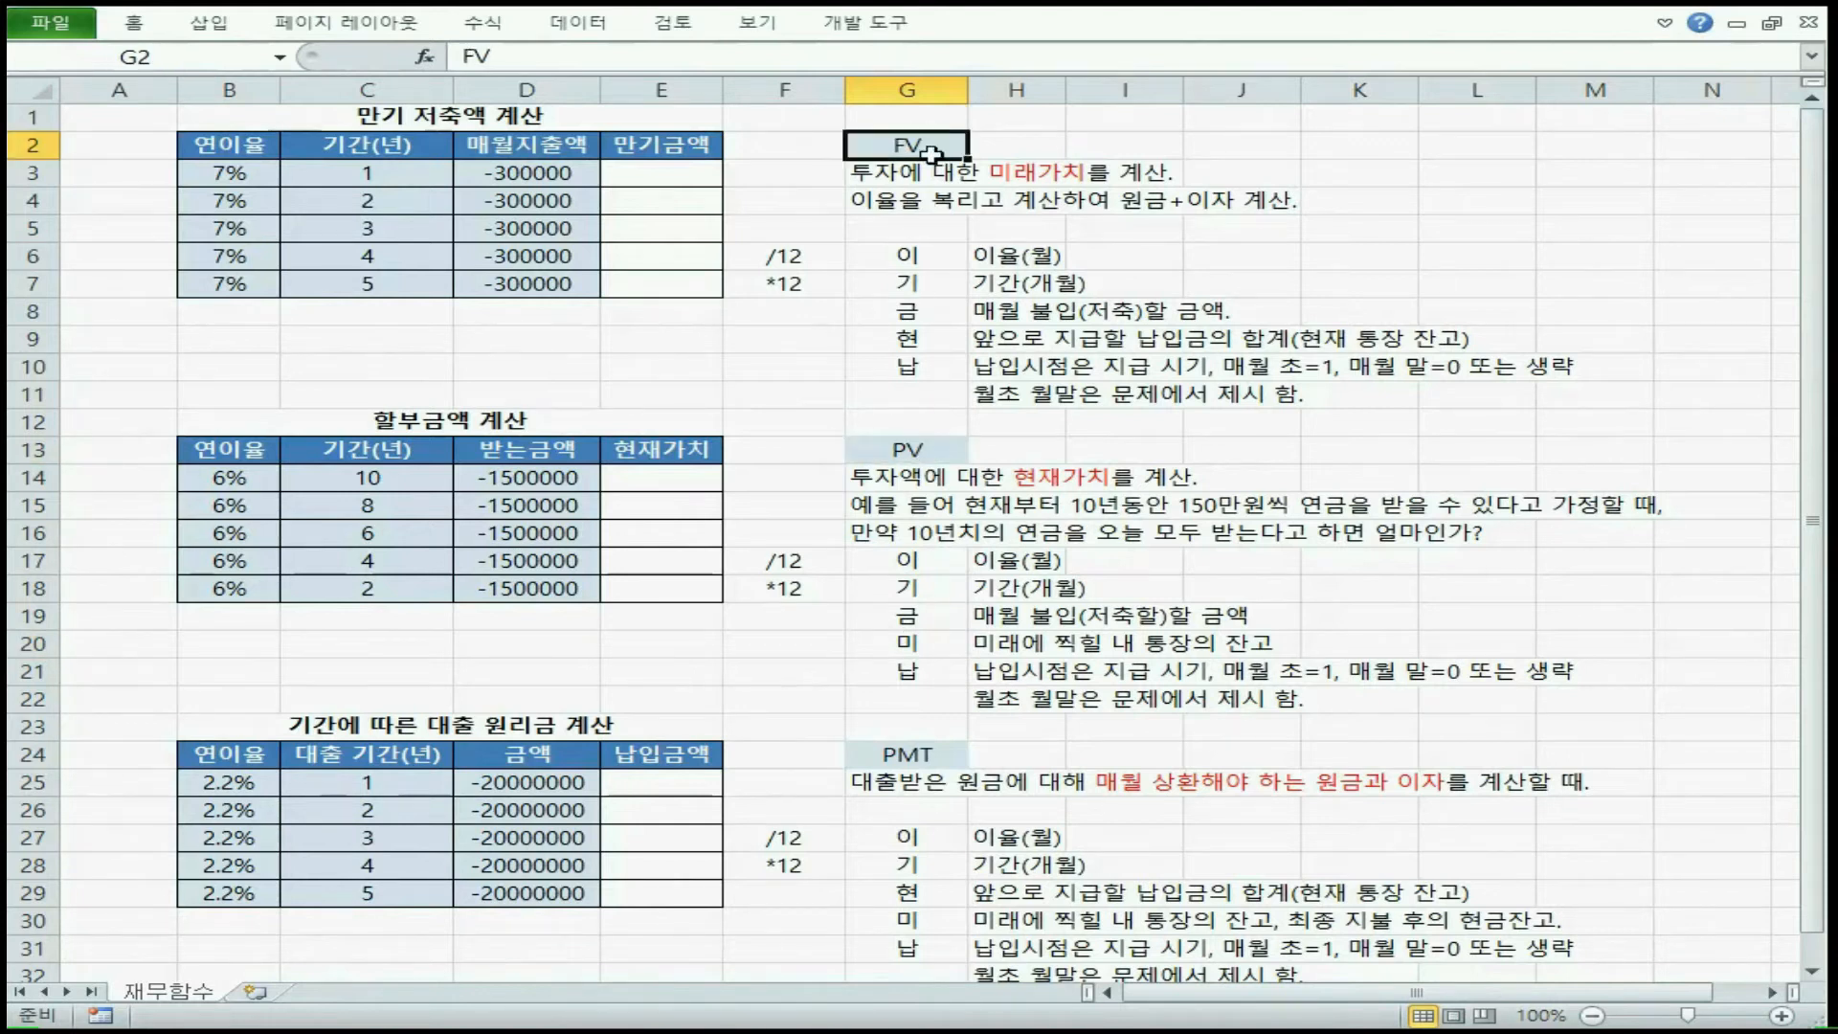
click(937, 452)
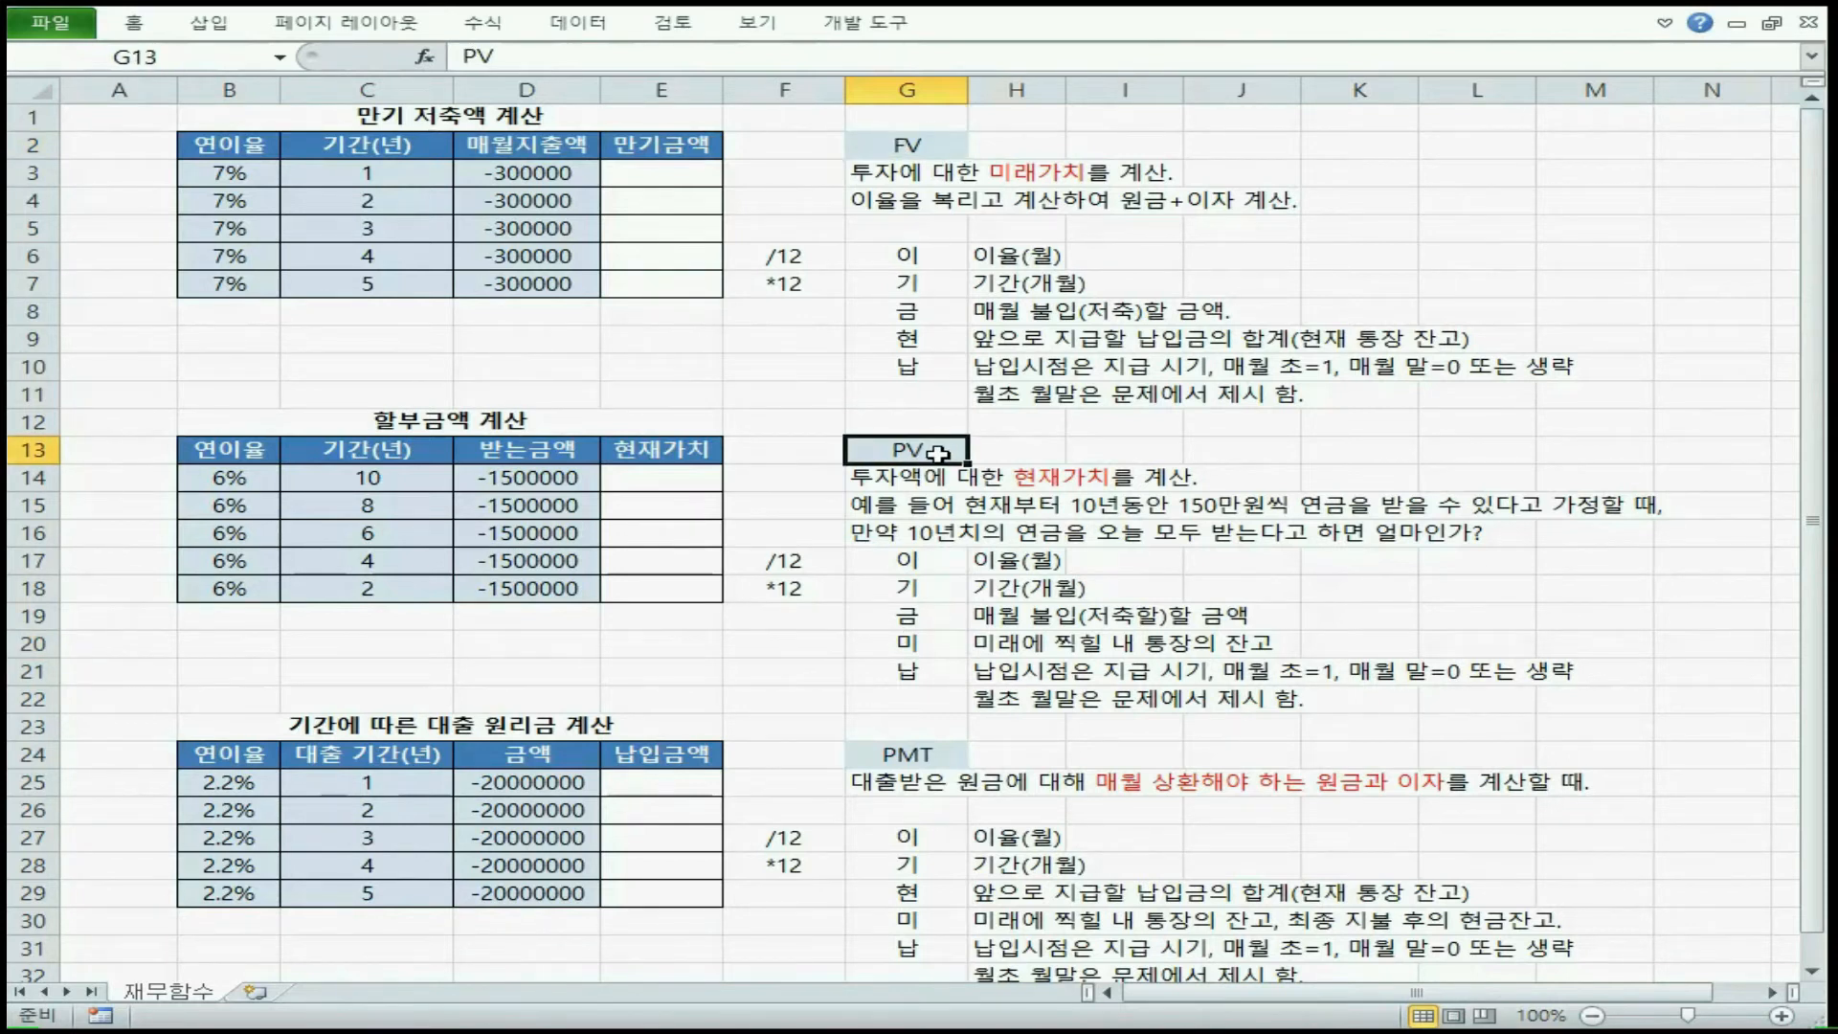
key(ctrl+Down)
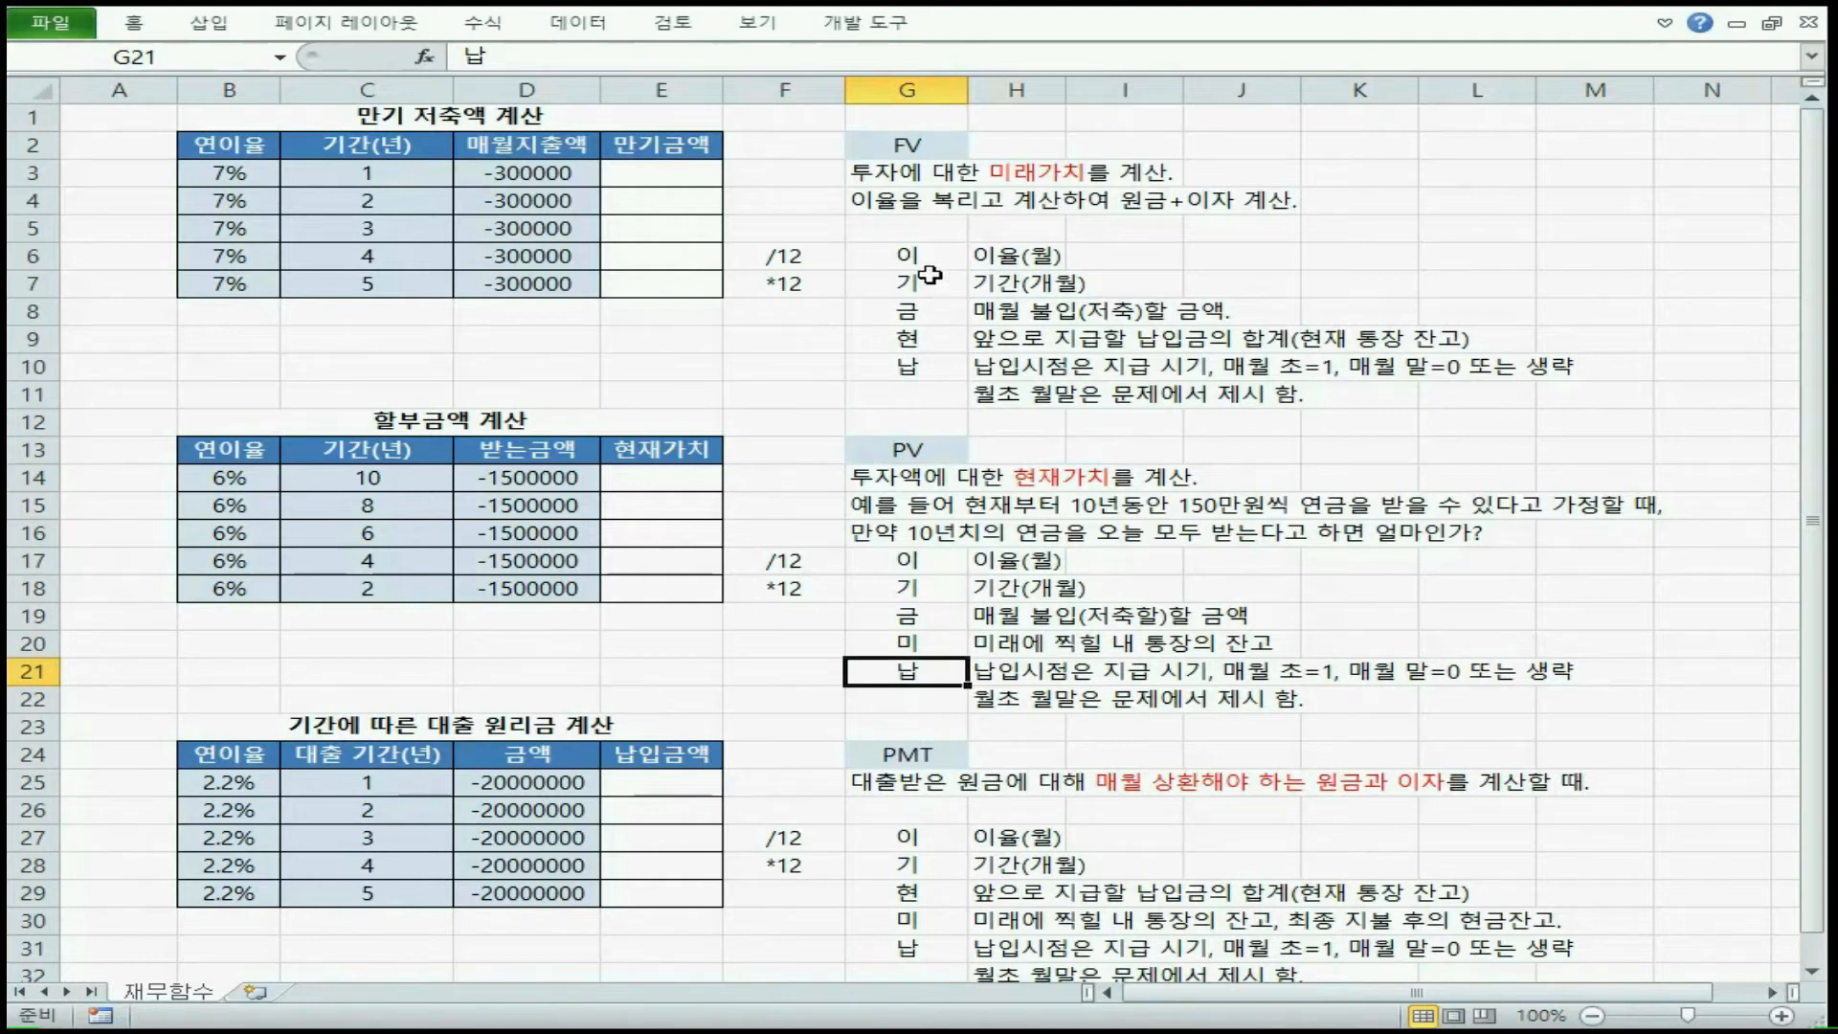
Review the FV argument abbreviations in G6:G10 with their descriptions in H6:K11, along with the explanatory notes for PV and PMT
drag(926, 254, 953, 367)
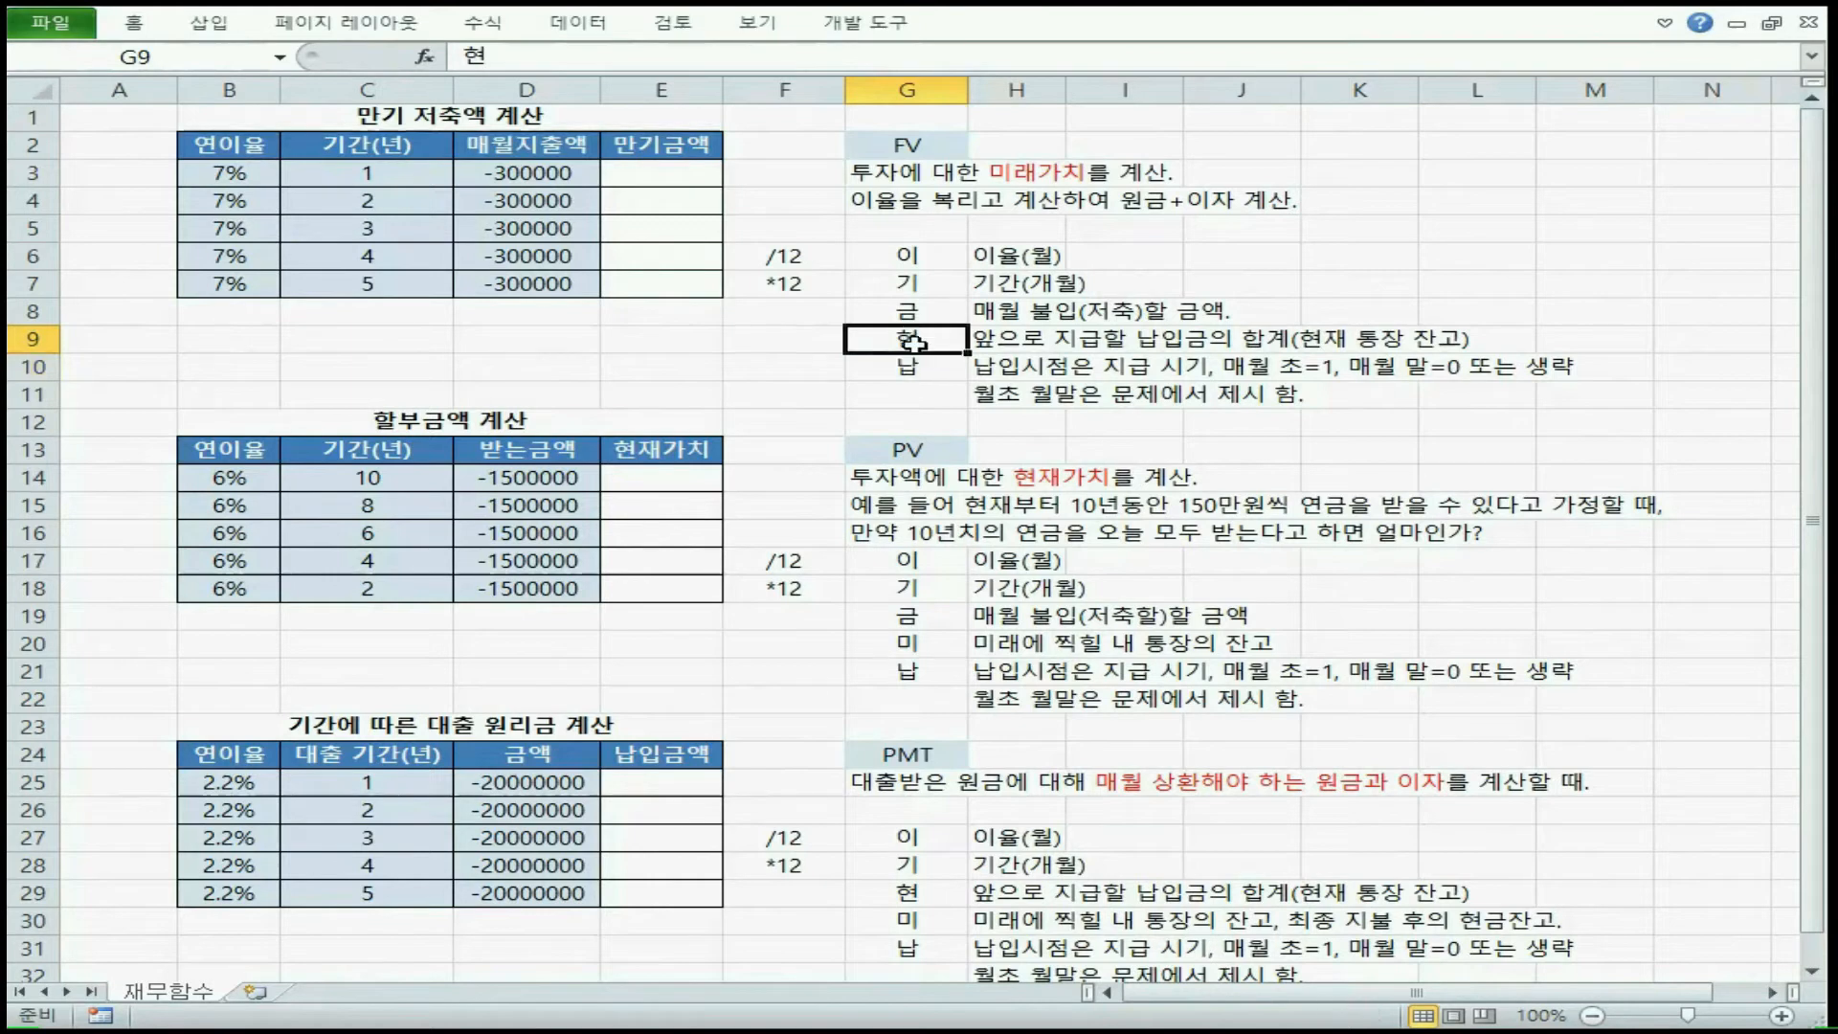
drag(953, 255, 948, 308)
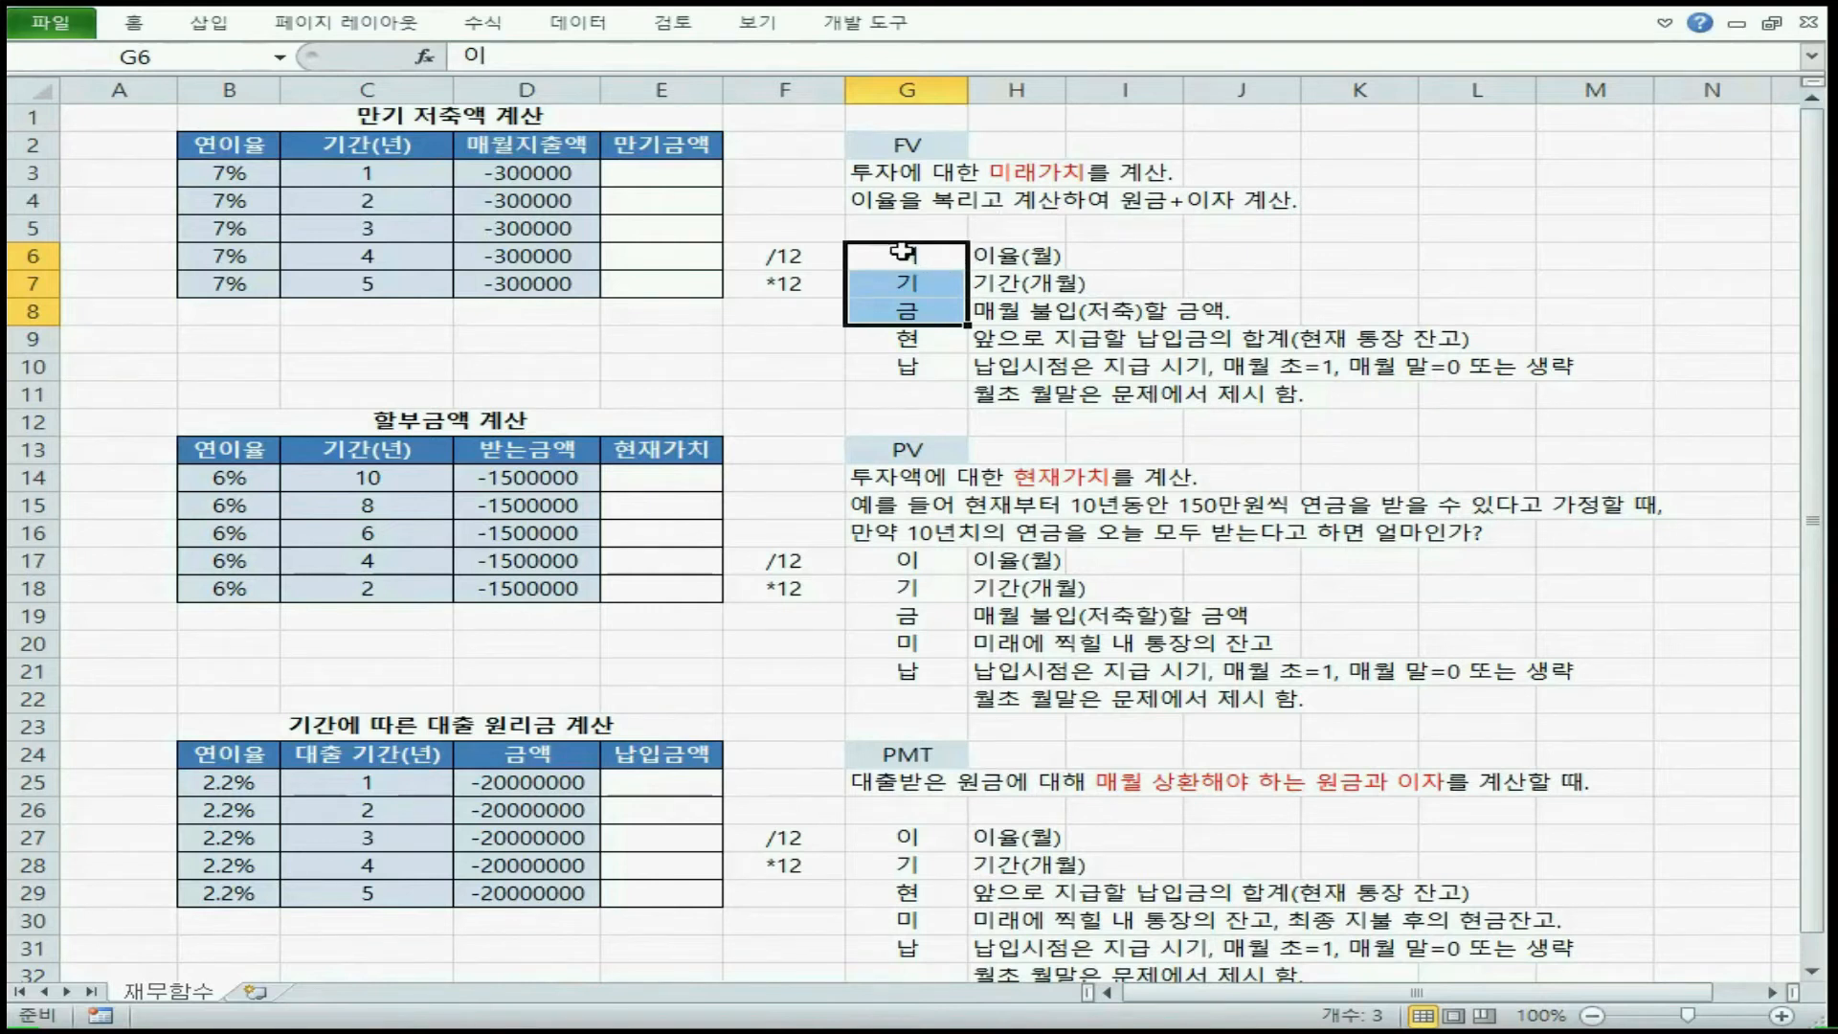
drag(936, 151, 917, 843)
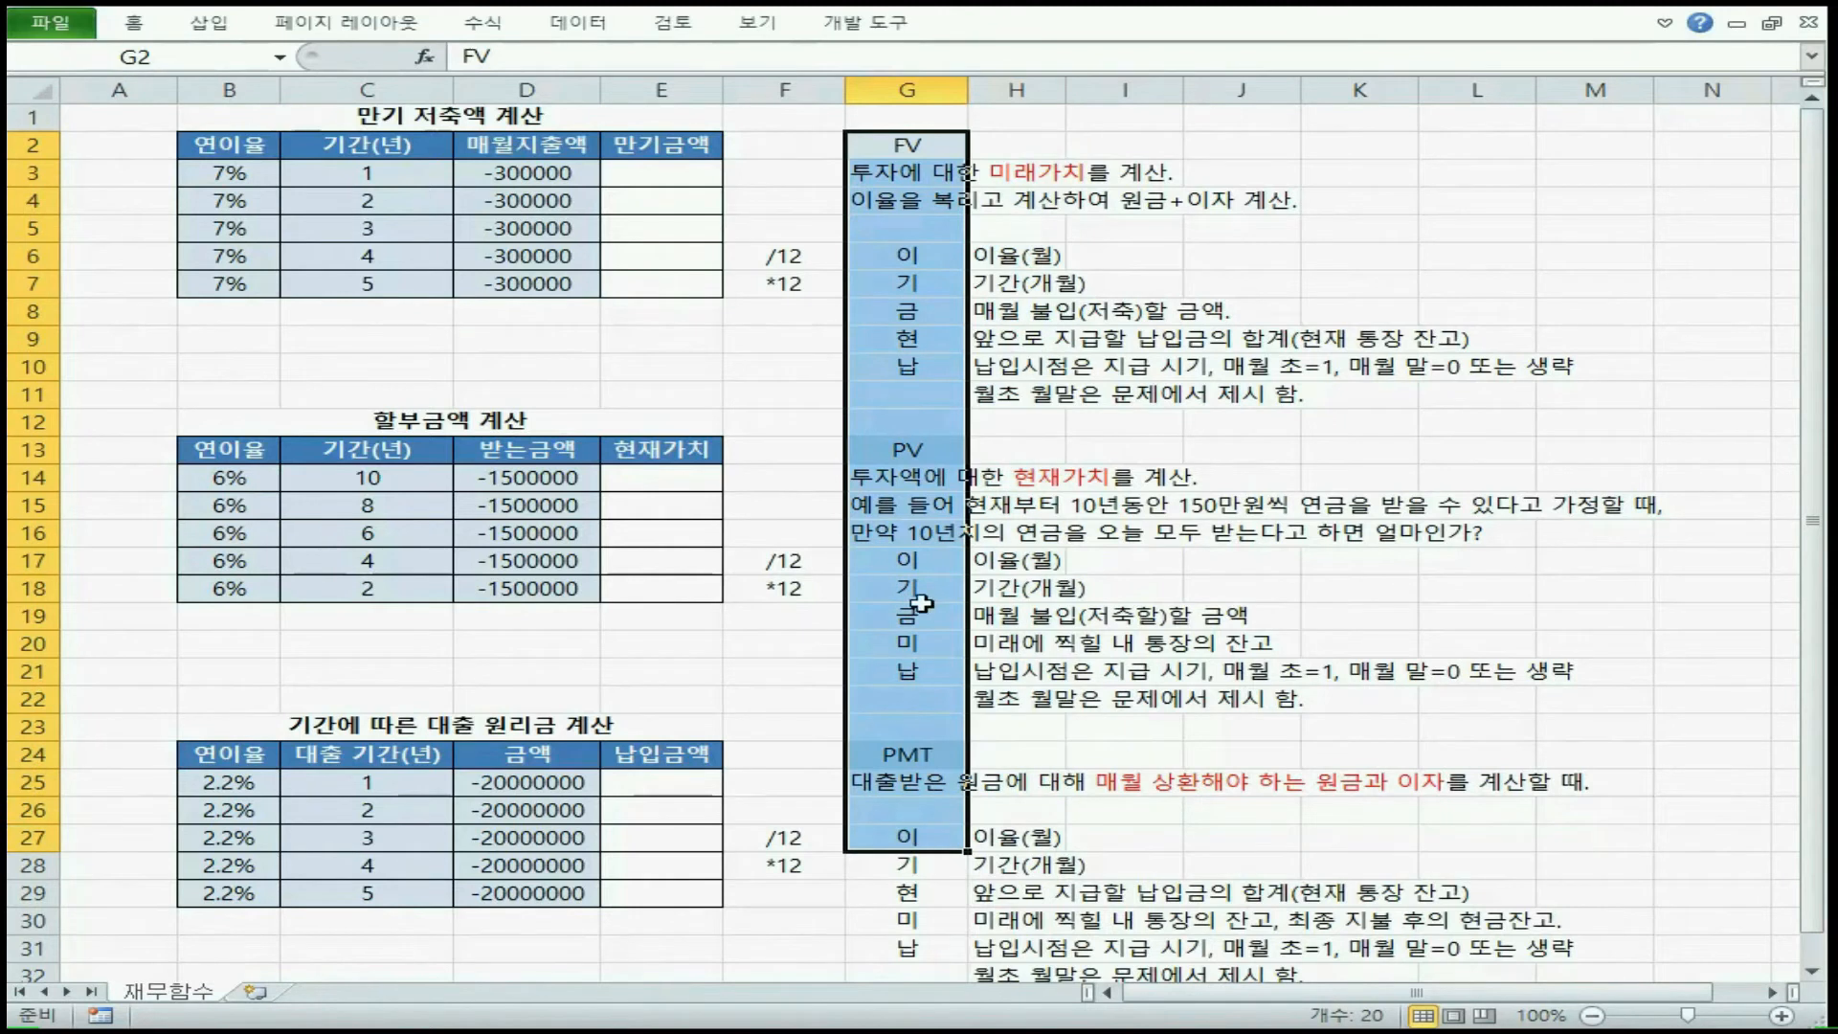
drag(1006, 184, 1523, 934)
drag(931, 258, 934, 363)
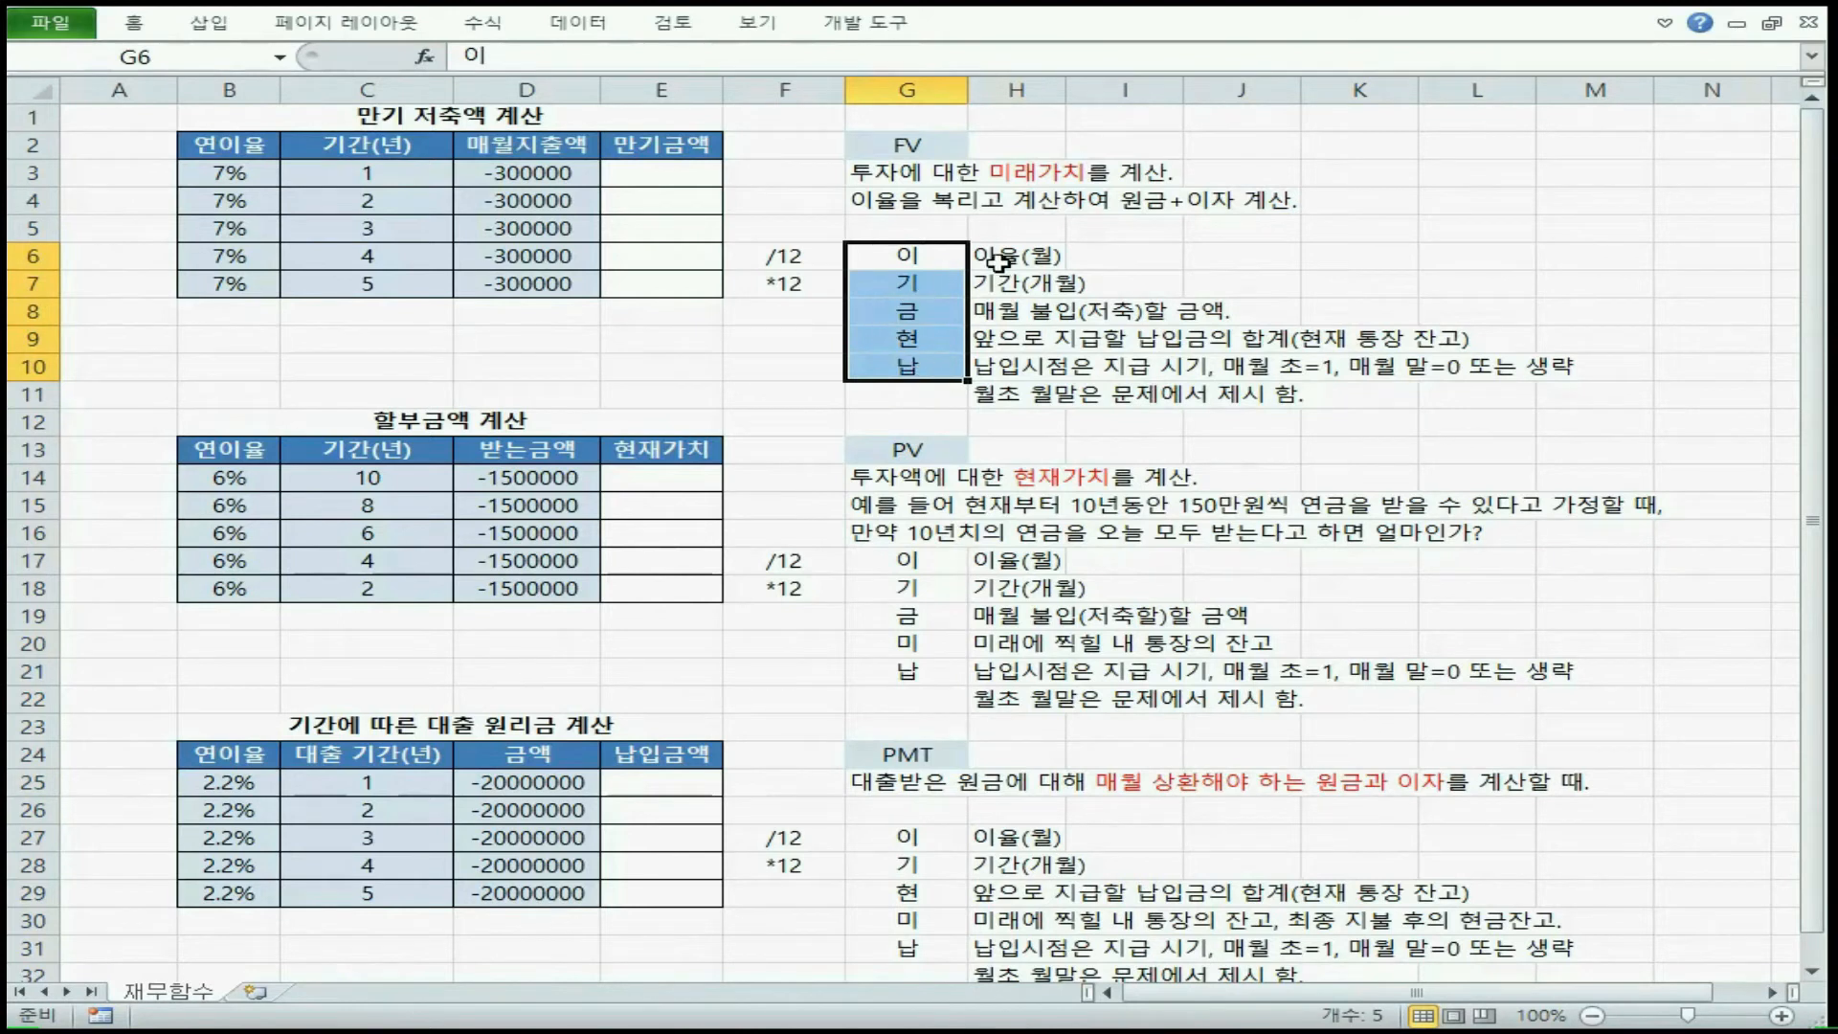
drag(998, 260, 1412, 398)
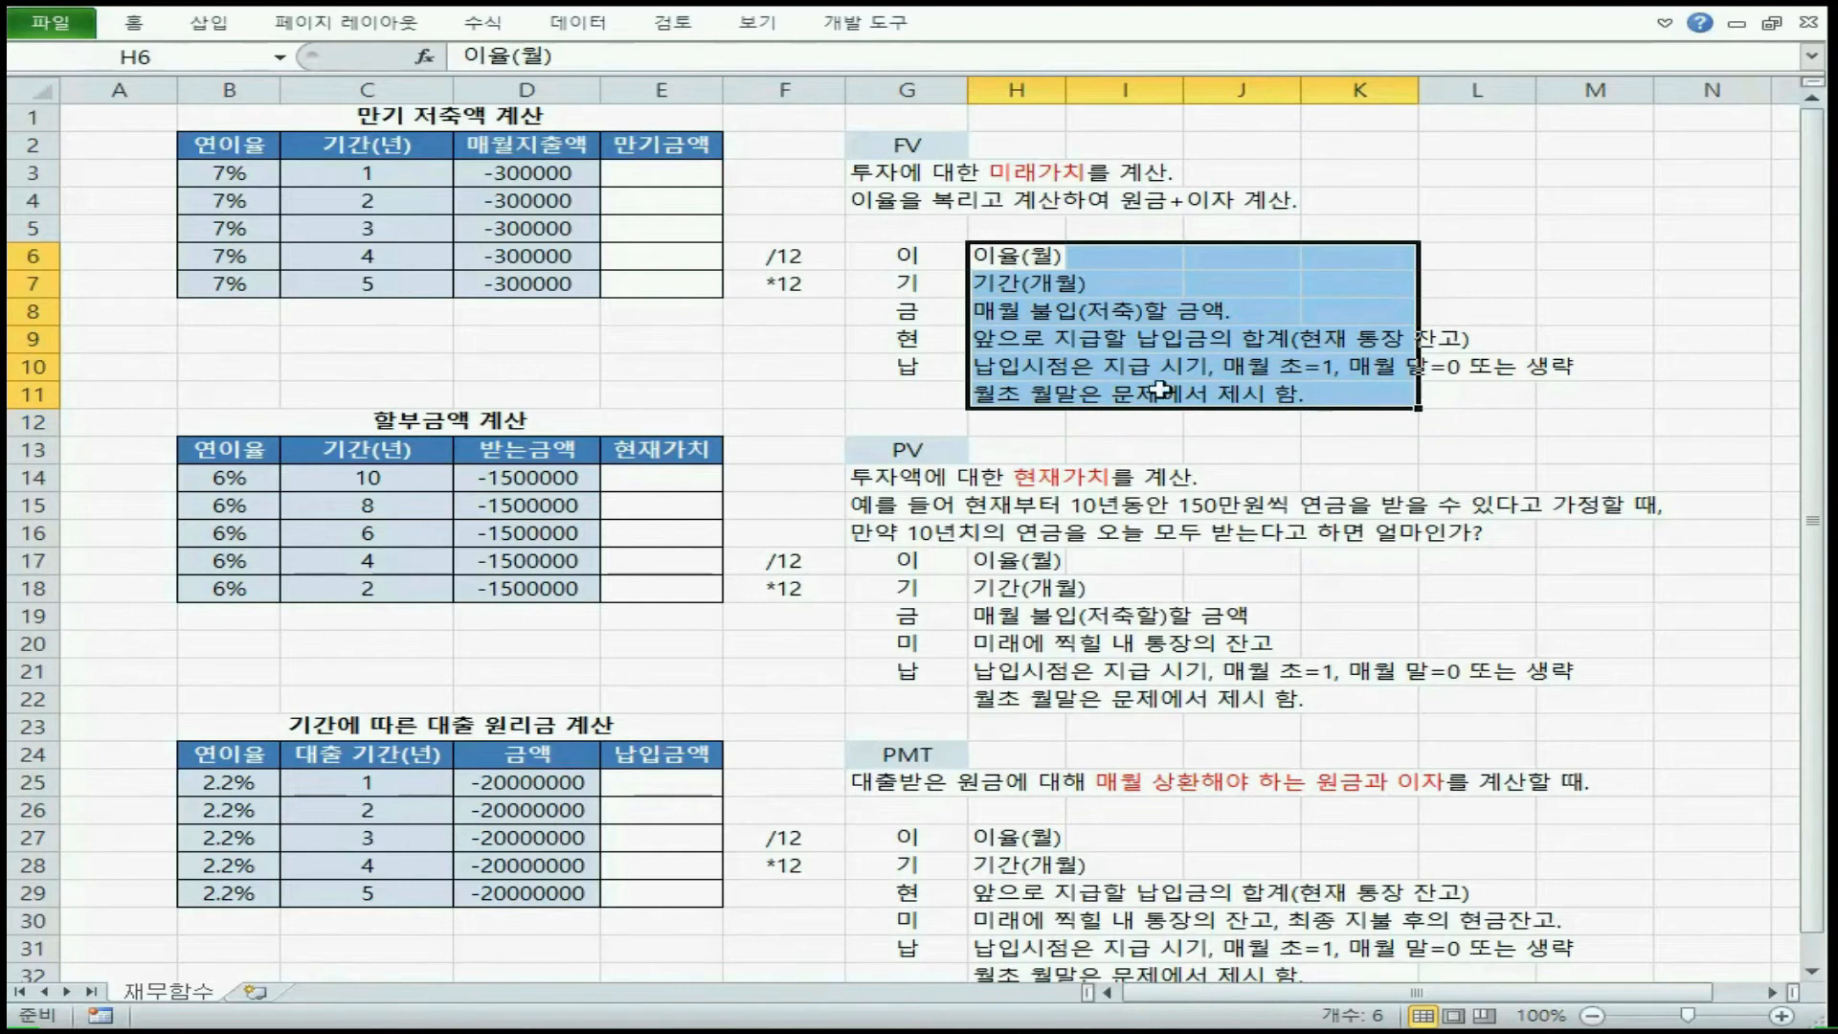
drag(206, 340, 823, 368)
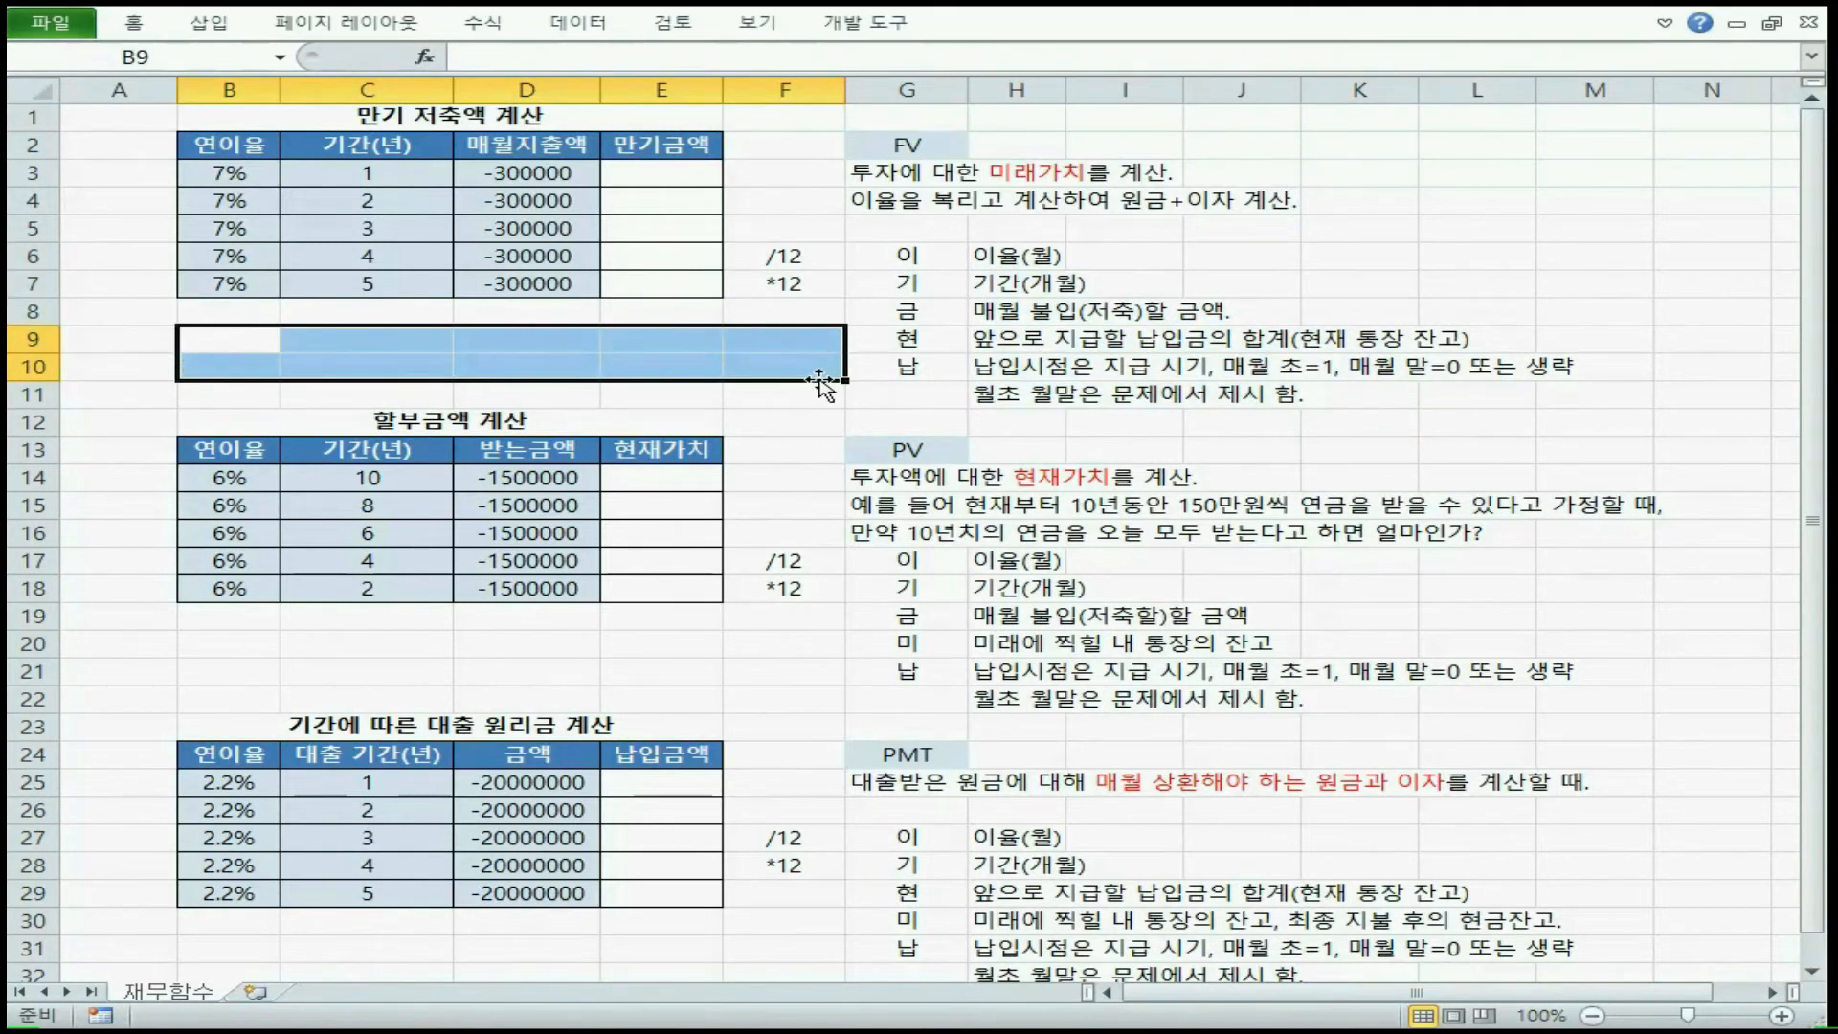
click(680, 172)
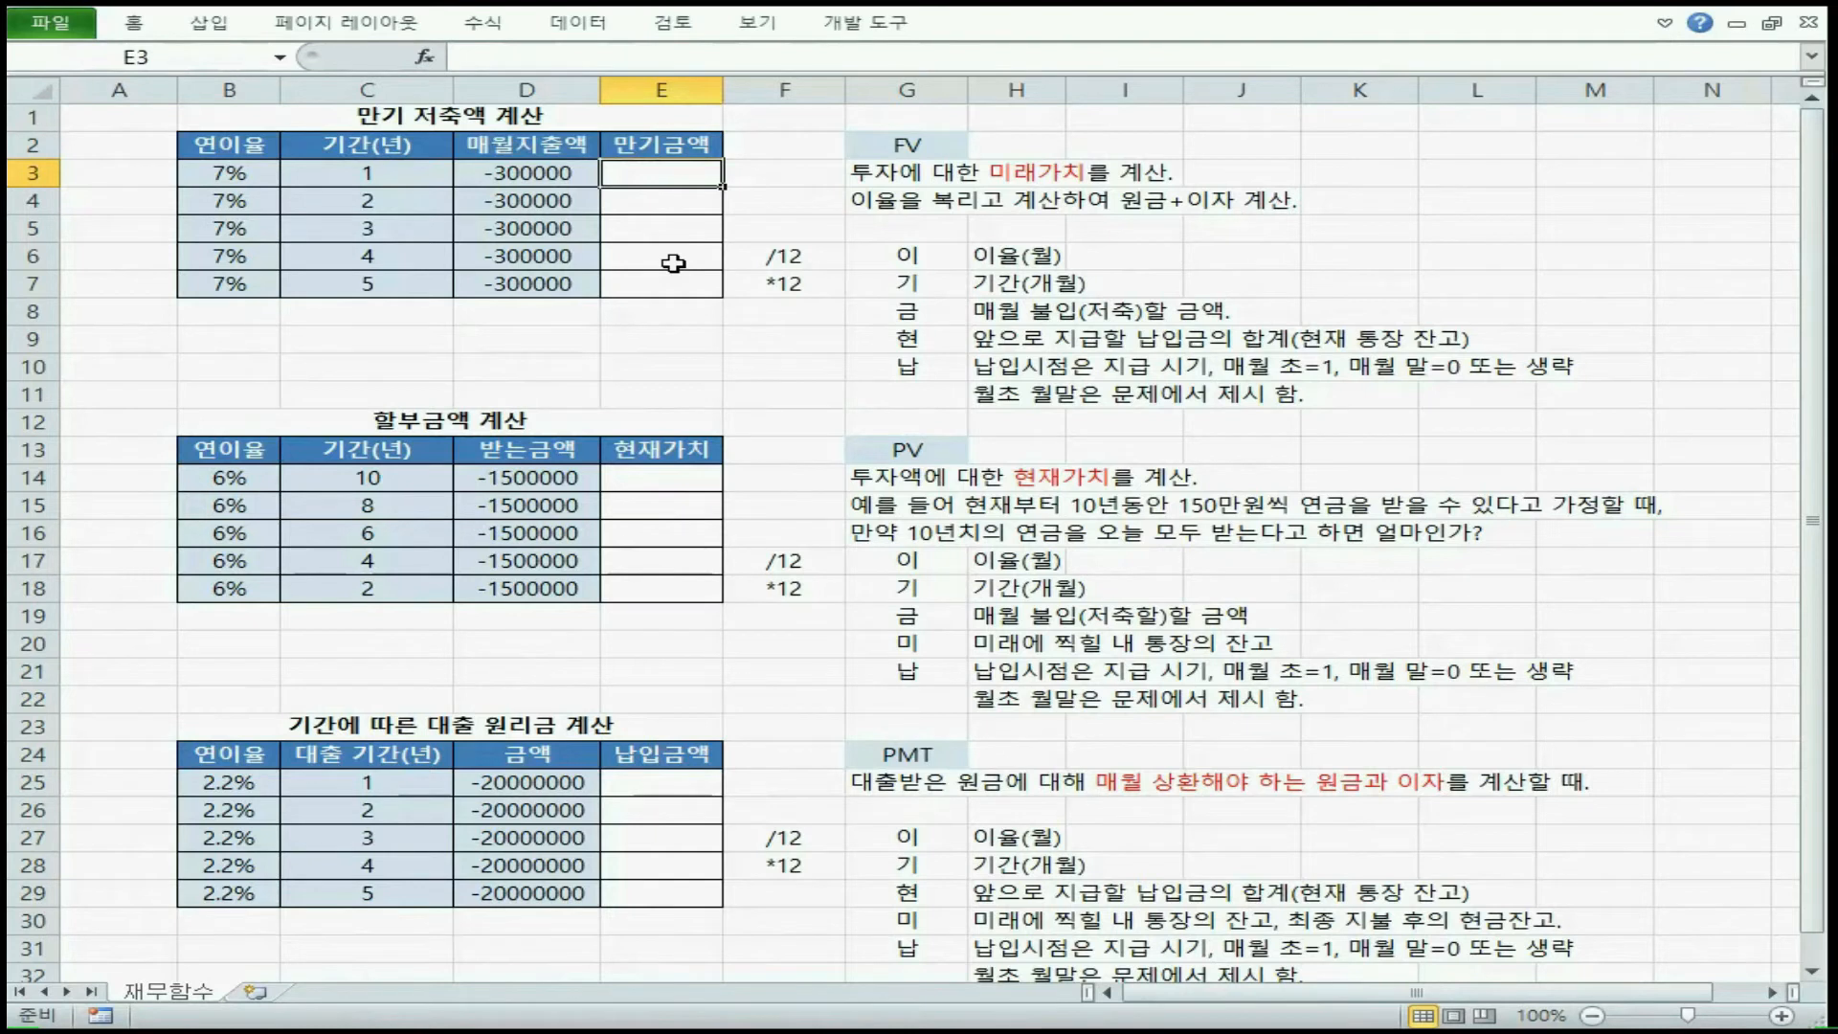
drag(1027, 169, 1562, 967)
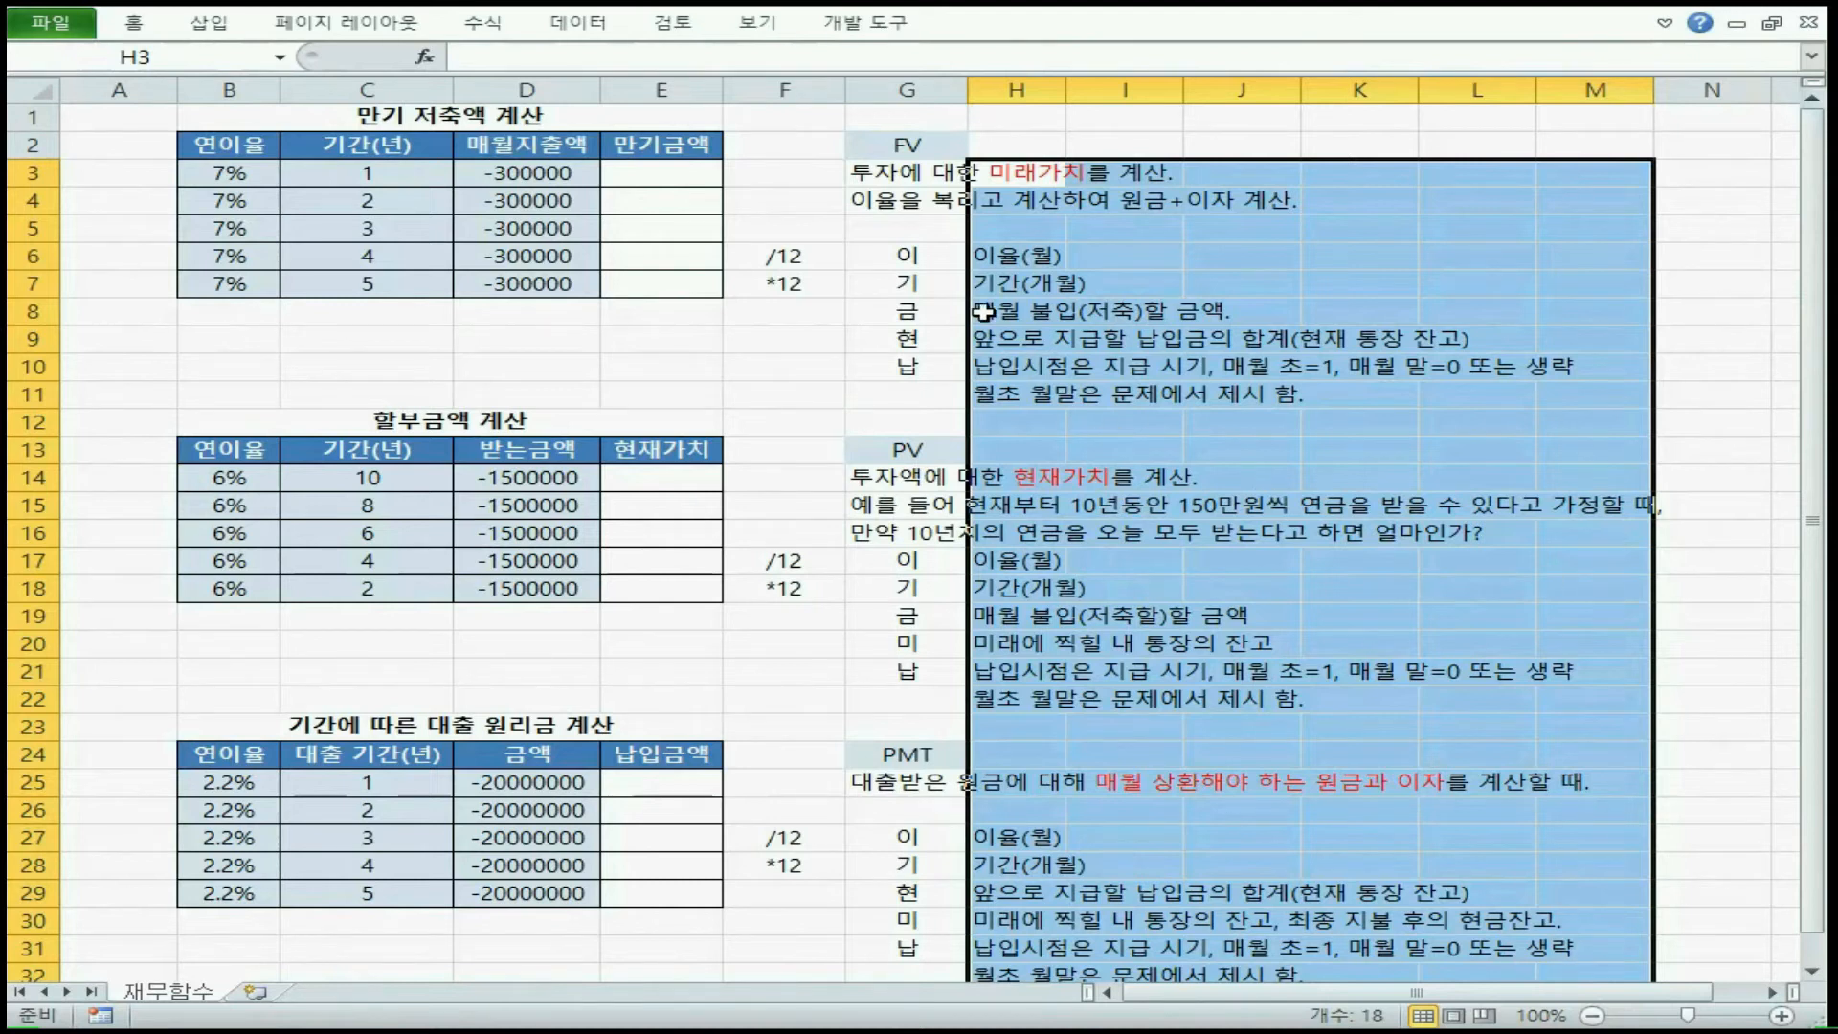
drag(909, 251, 914, 354)
Review the FV, PV and PMT headings, matching FV to its 현 argument and PV to its 미 argument
click(950, 150)
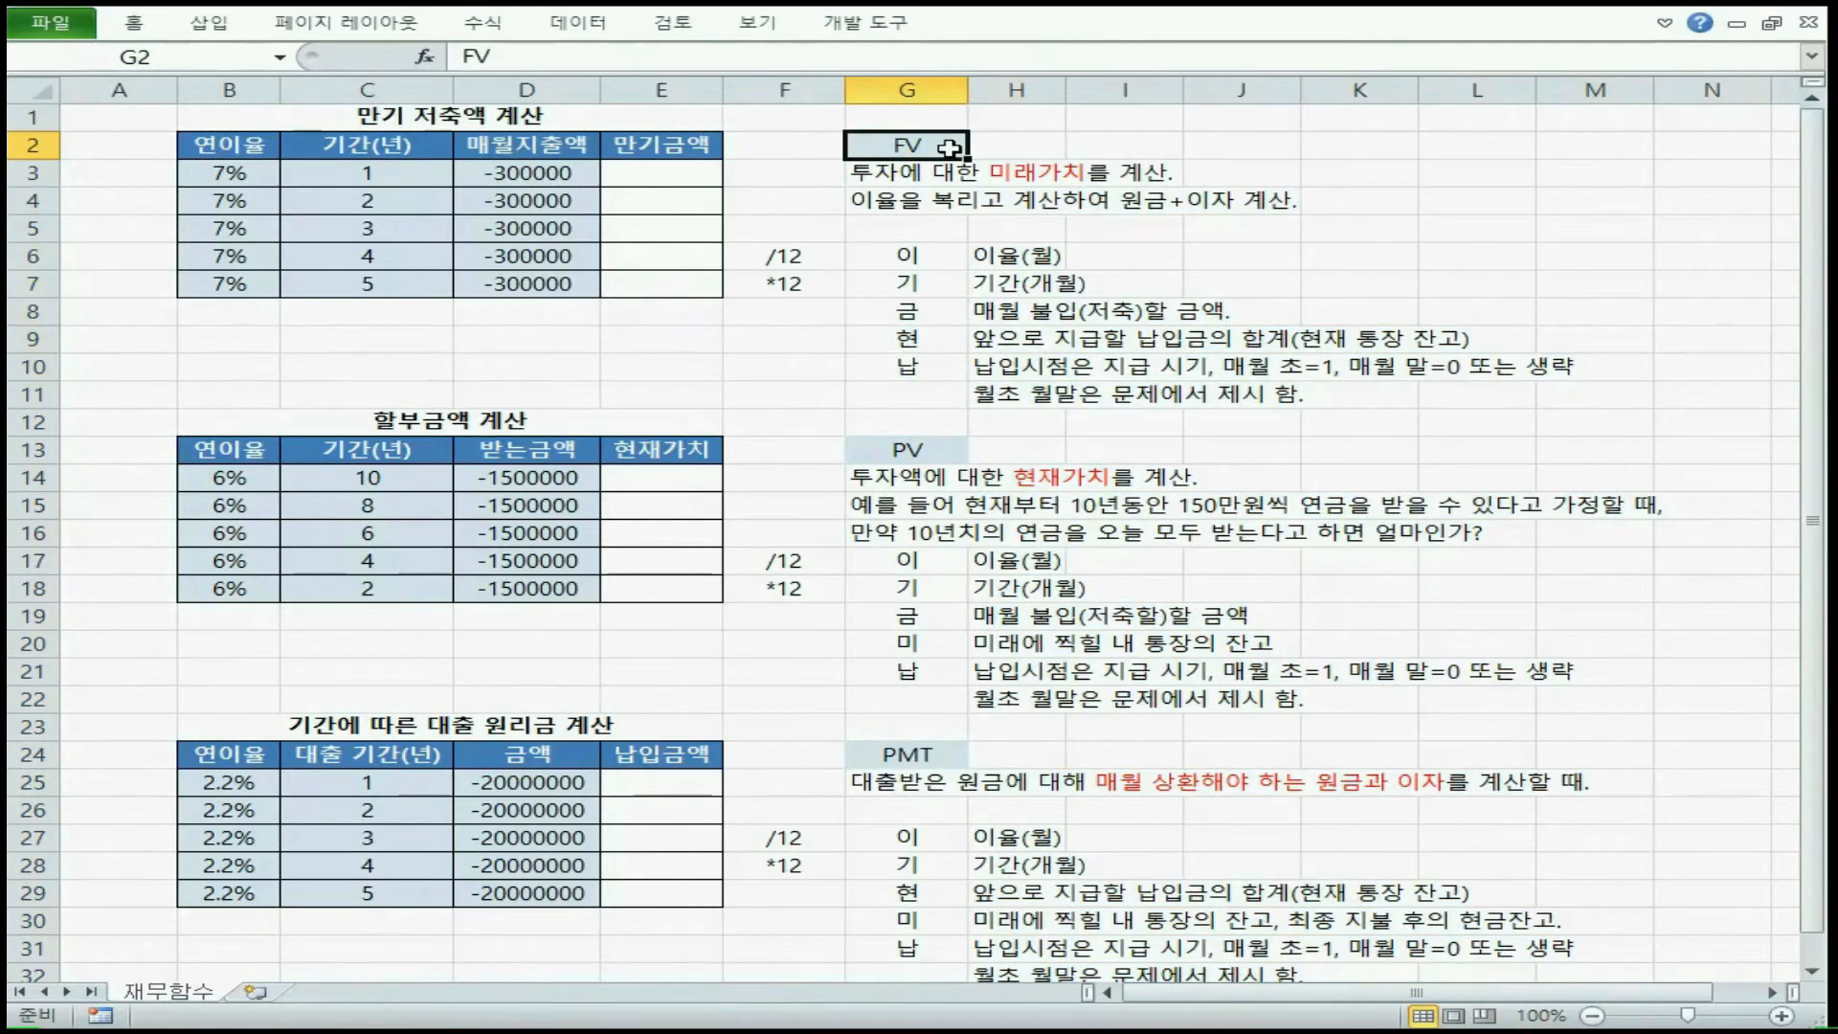
click(946, 448)
click(939, 755)
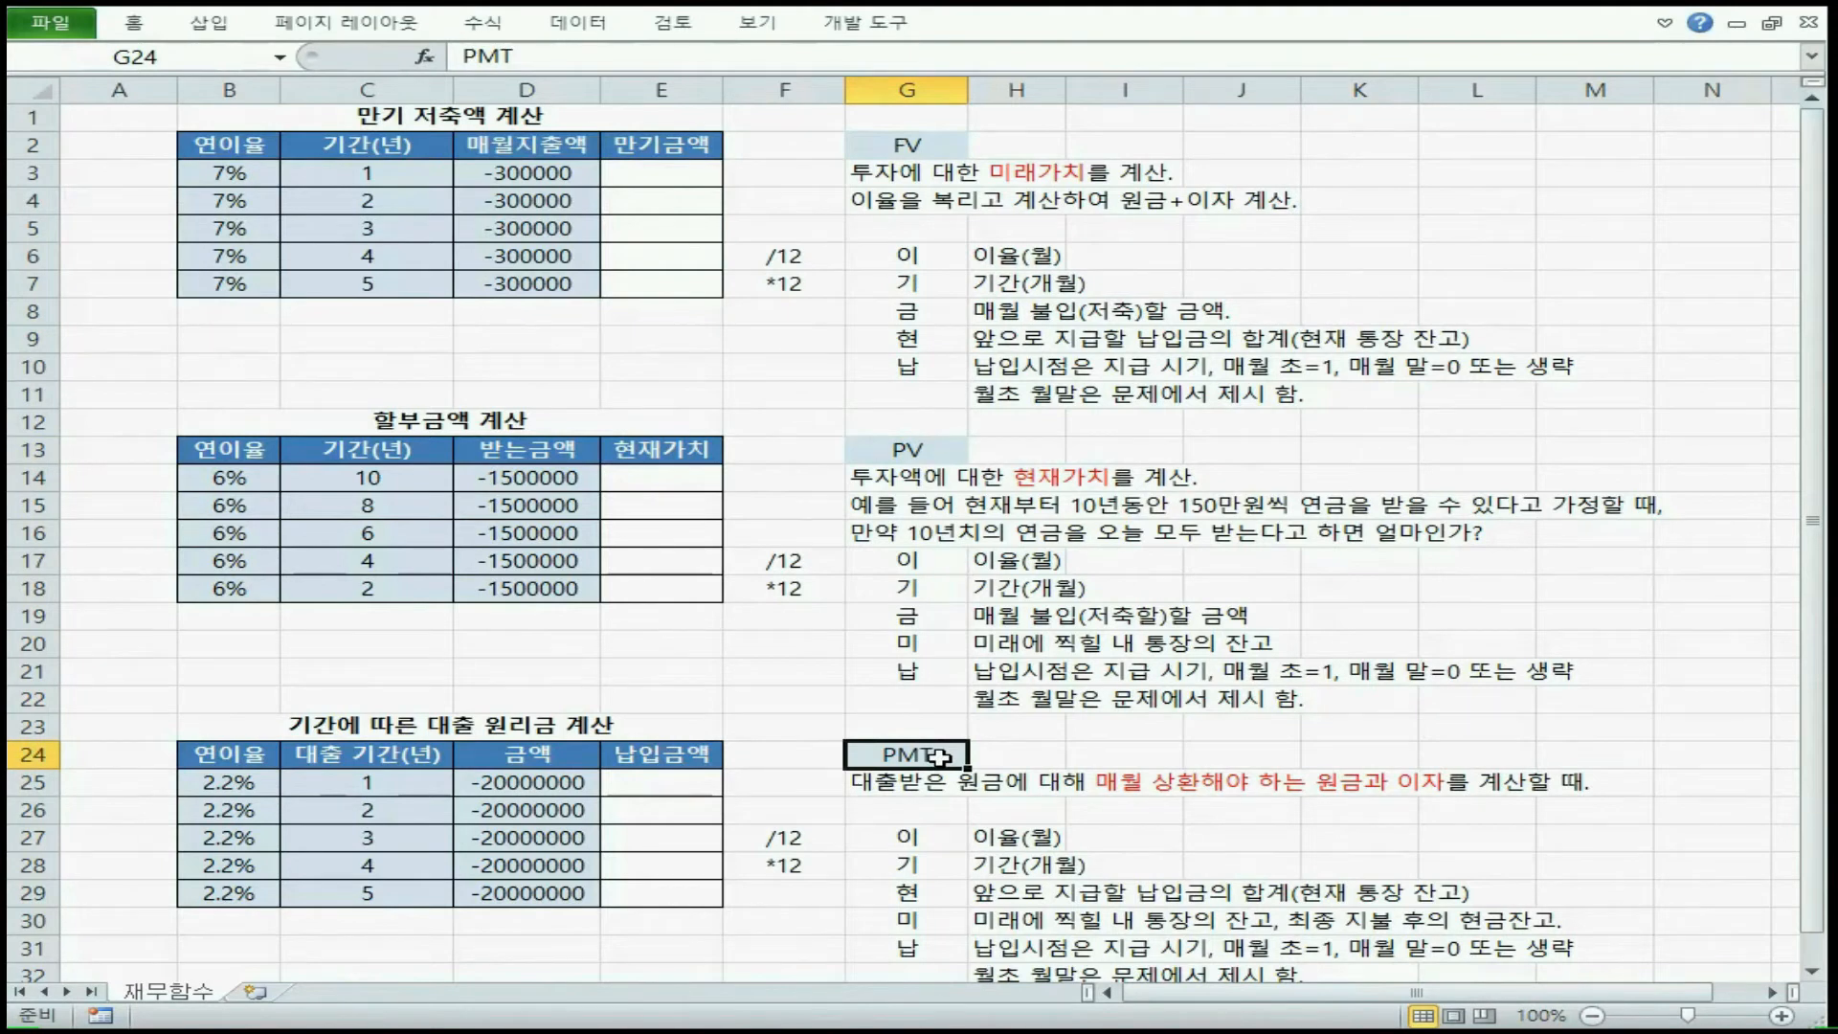
click(940, 340)
click(946, 148)
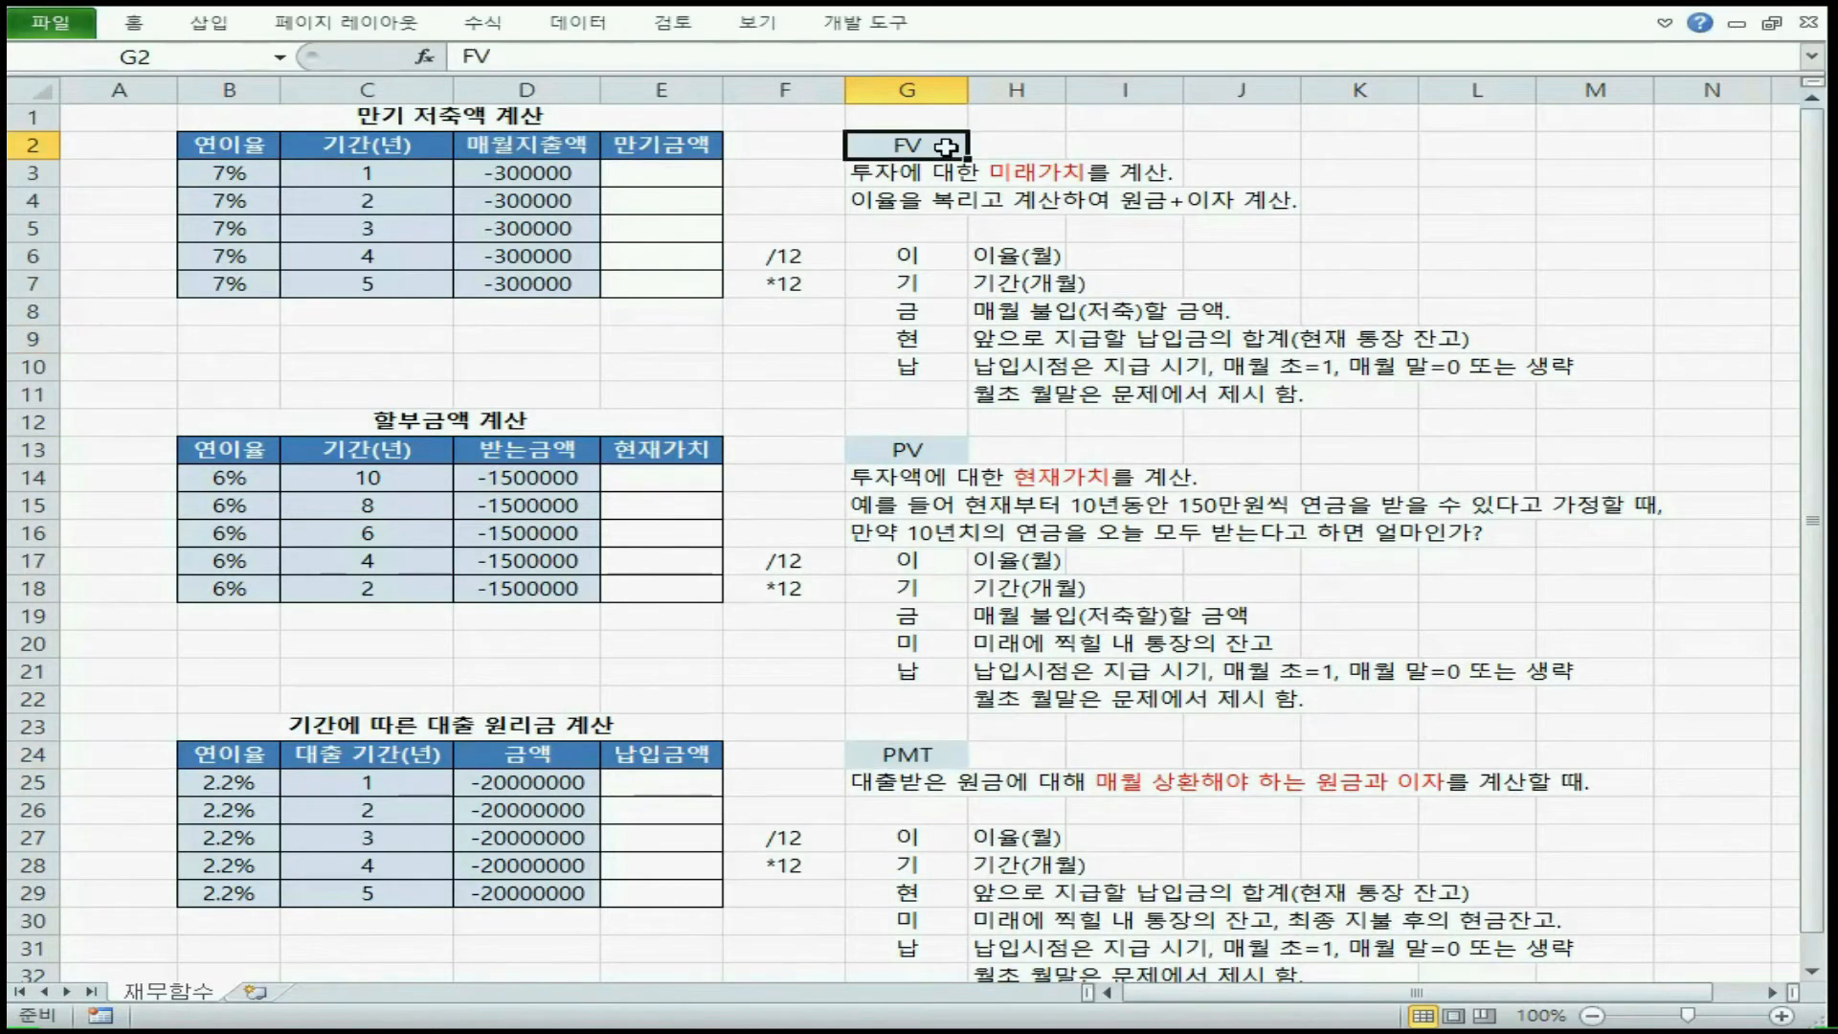
click(942, 343)
click(922, 450)
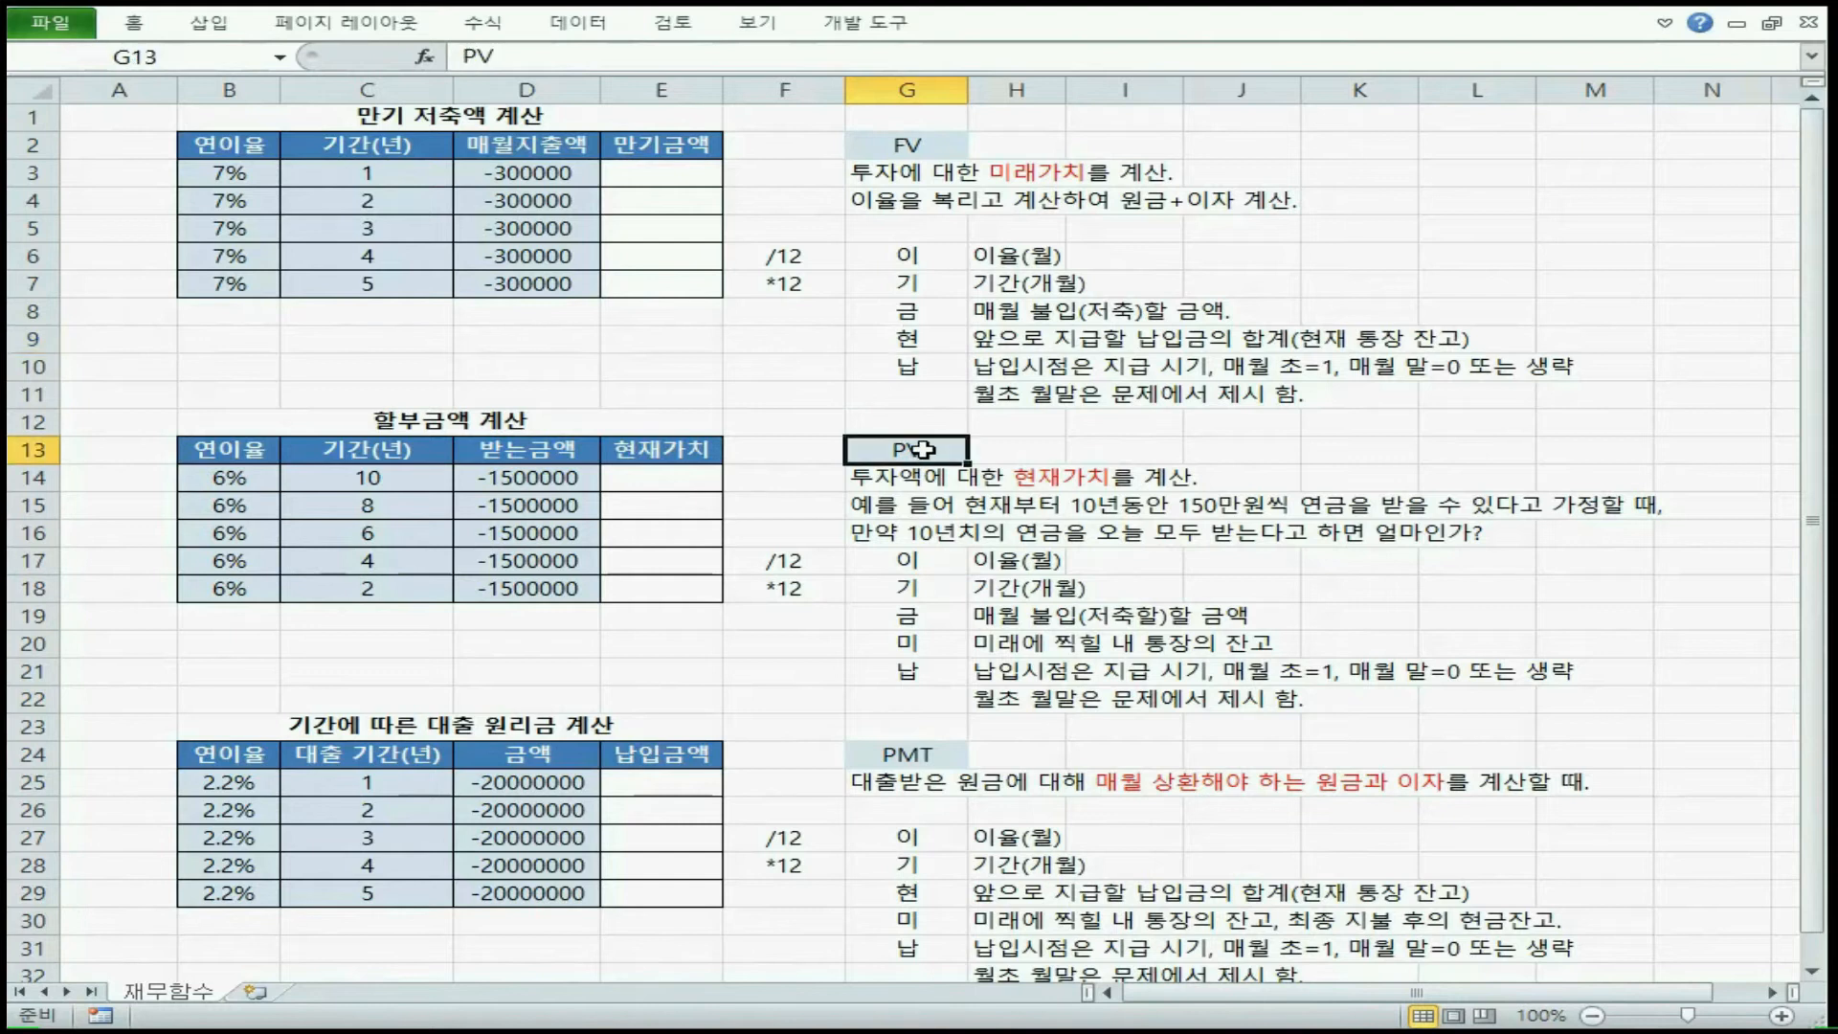
click(936, 645)
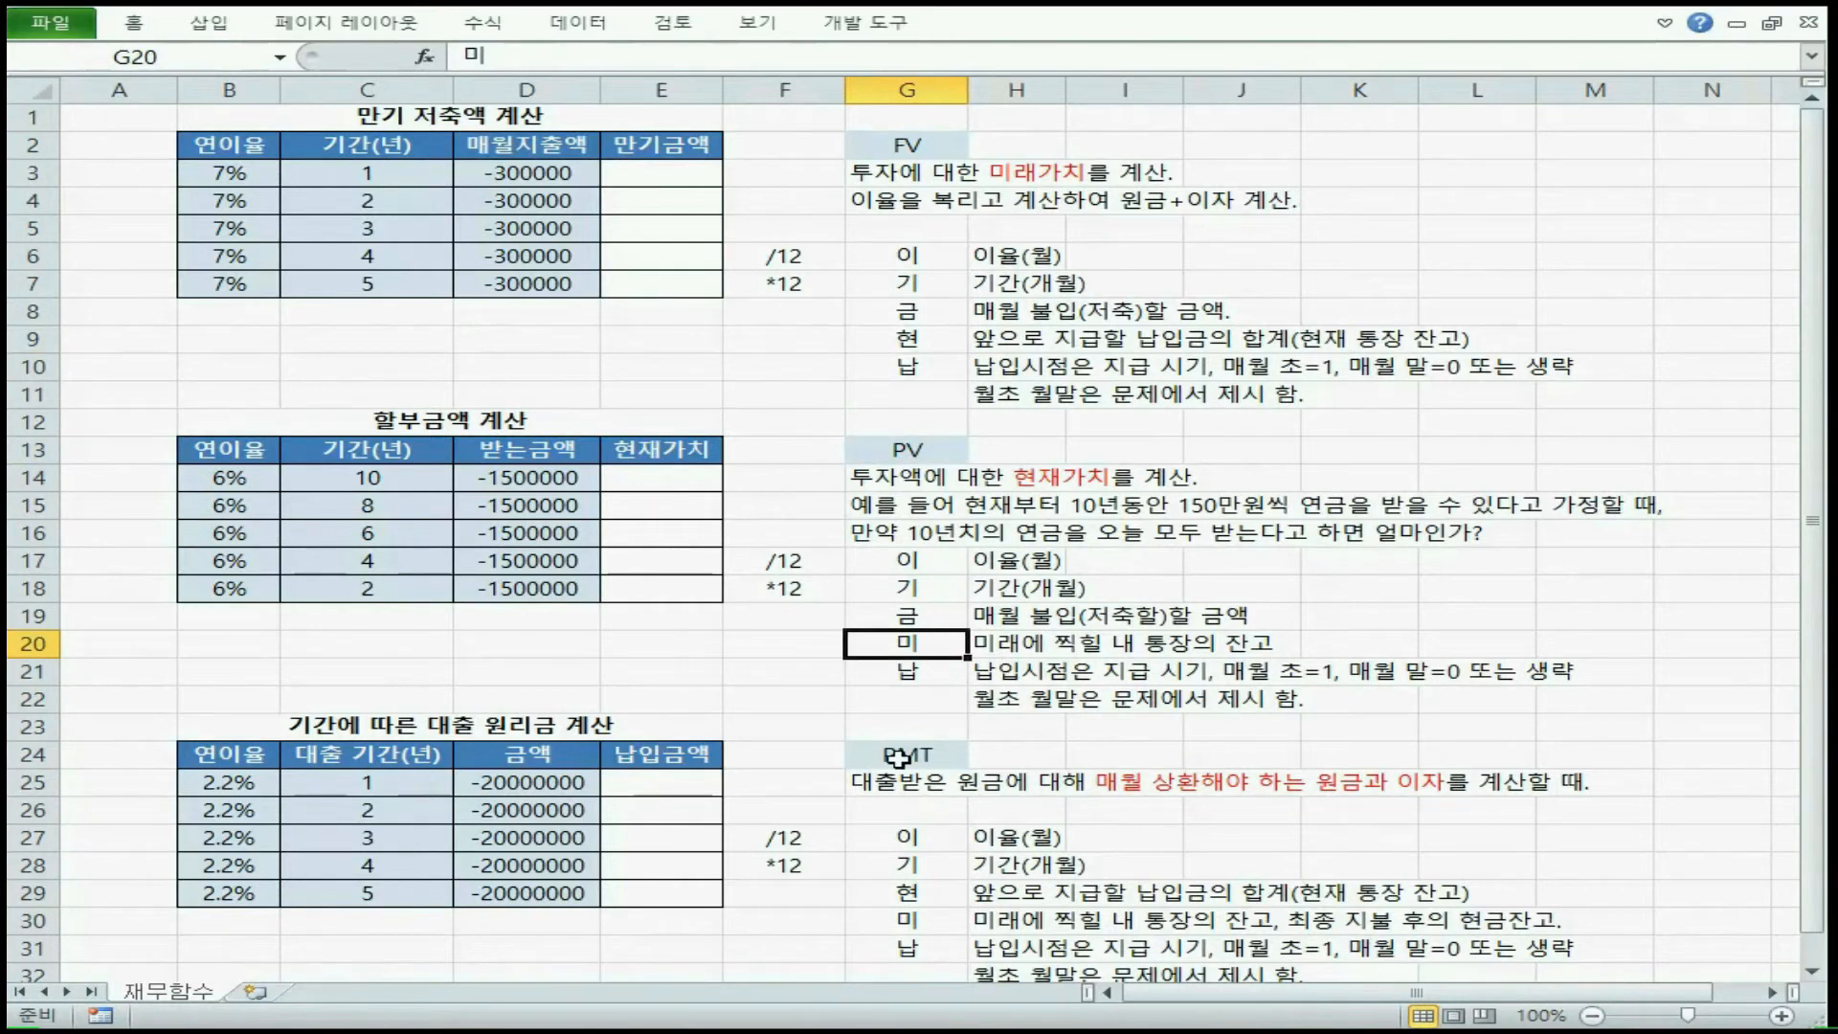
Examine the PMT arguments 이, 기, 현 and 미 in G27:G30, focusing on the 현 and 미 pair
click(919, 893)
click(922, 919)
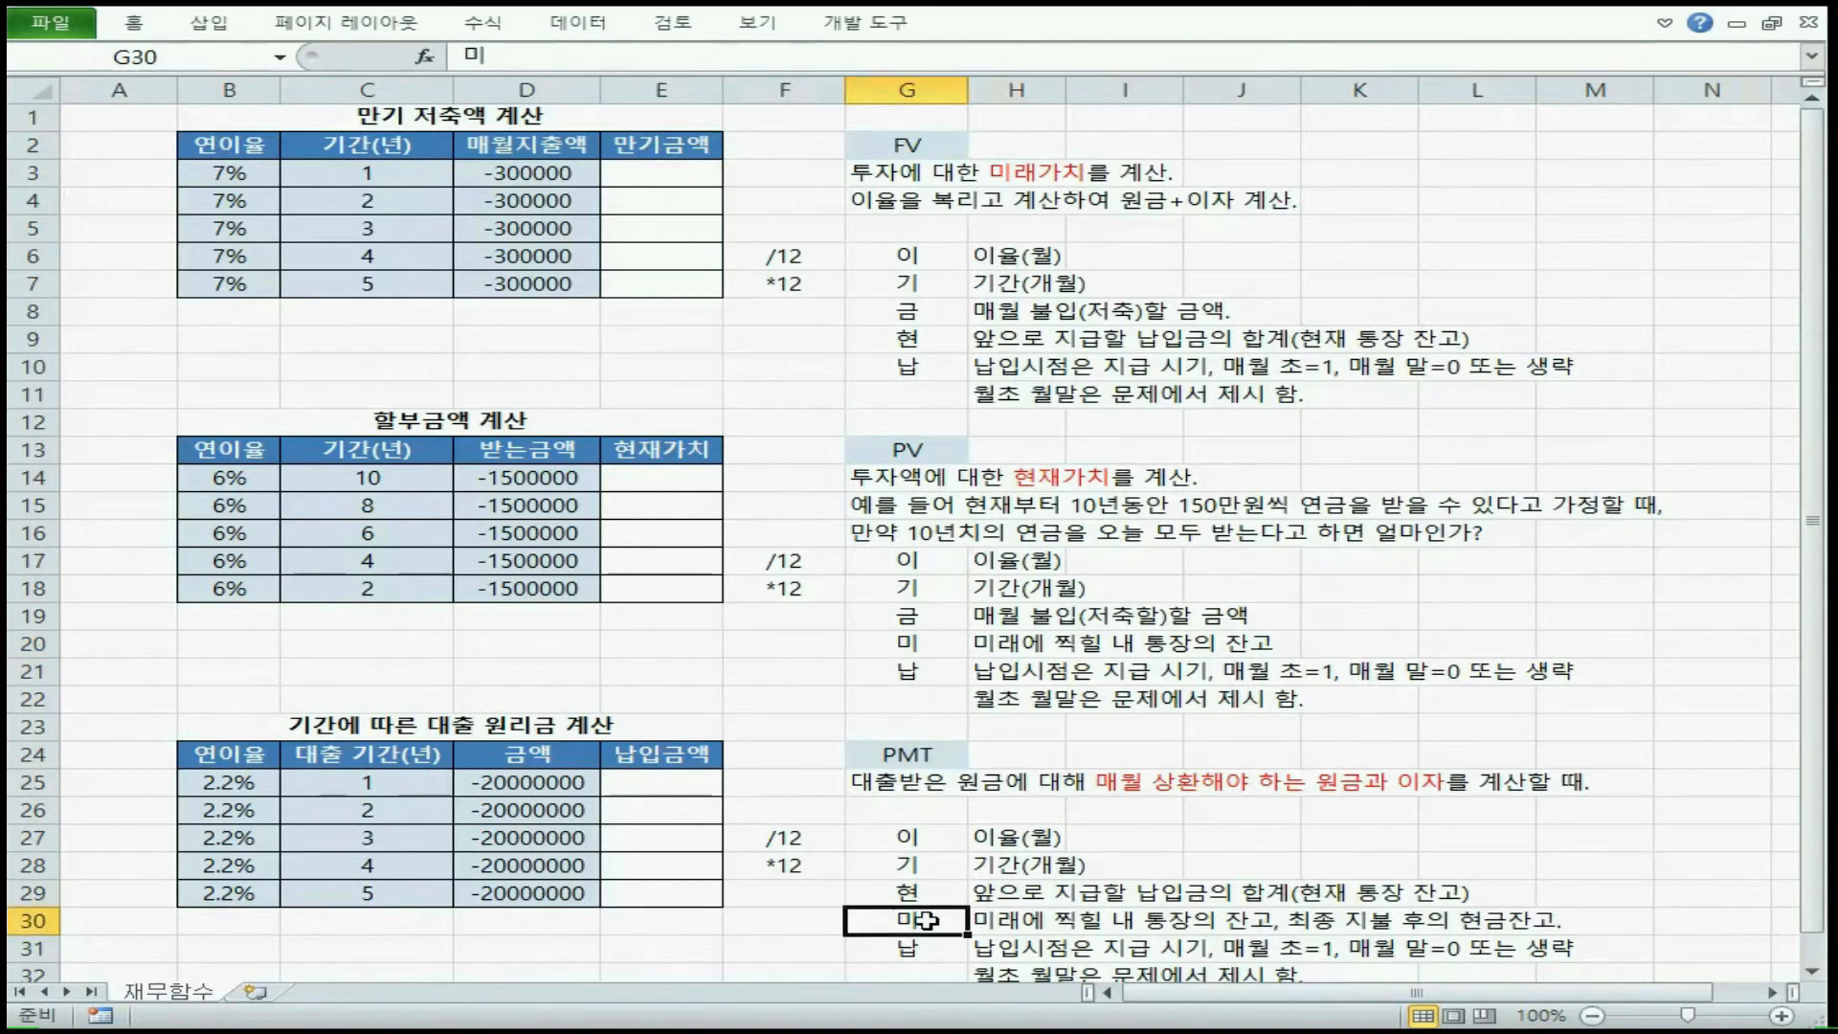
click(927, 894)
click(925, 920)
click(927, 895)
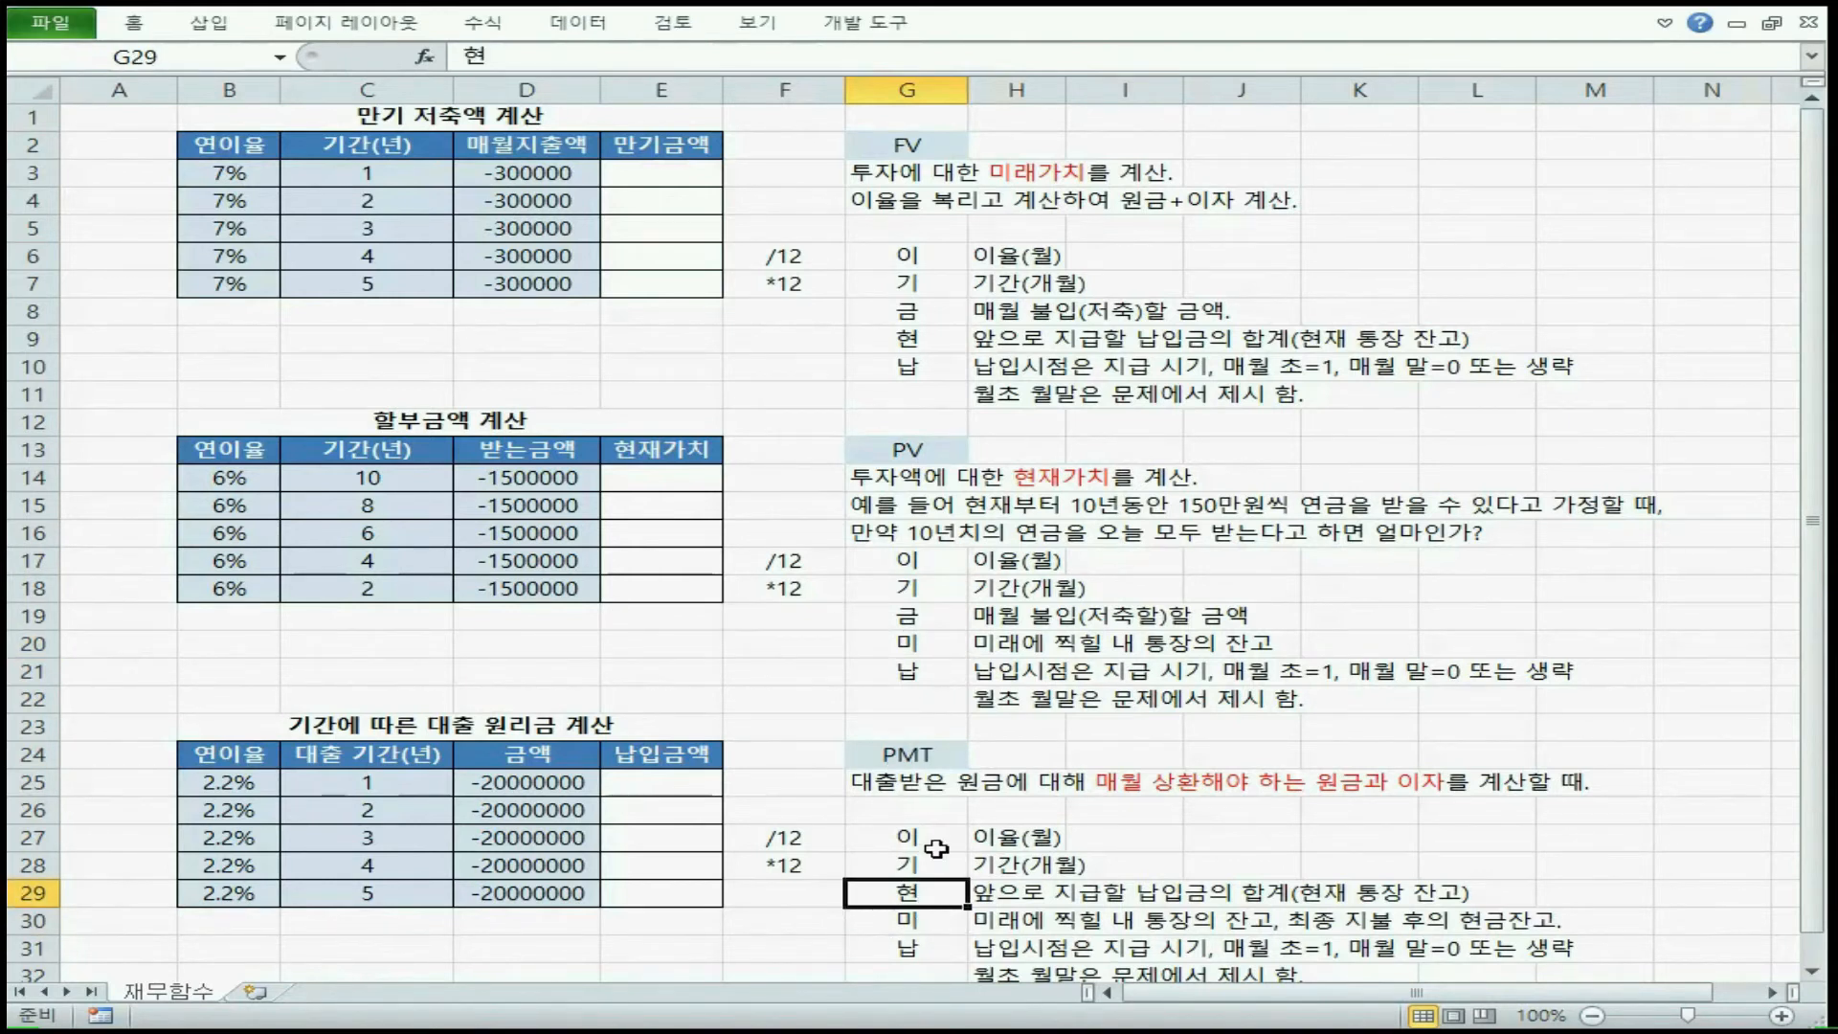
click(927, 867)
click(927, 894)
click(927, 923)
click(927, 866)
click(927, 839)
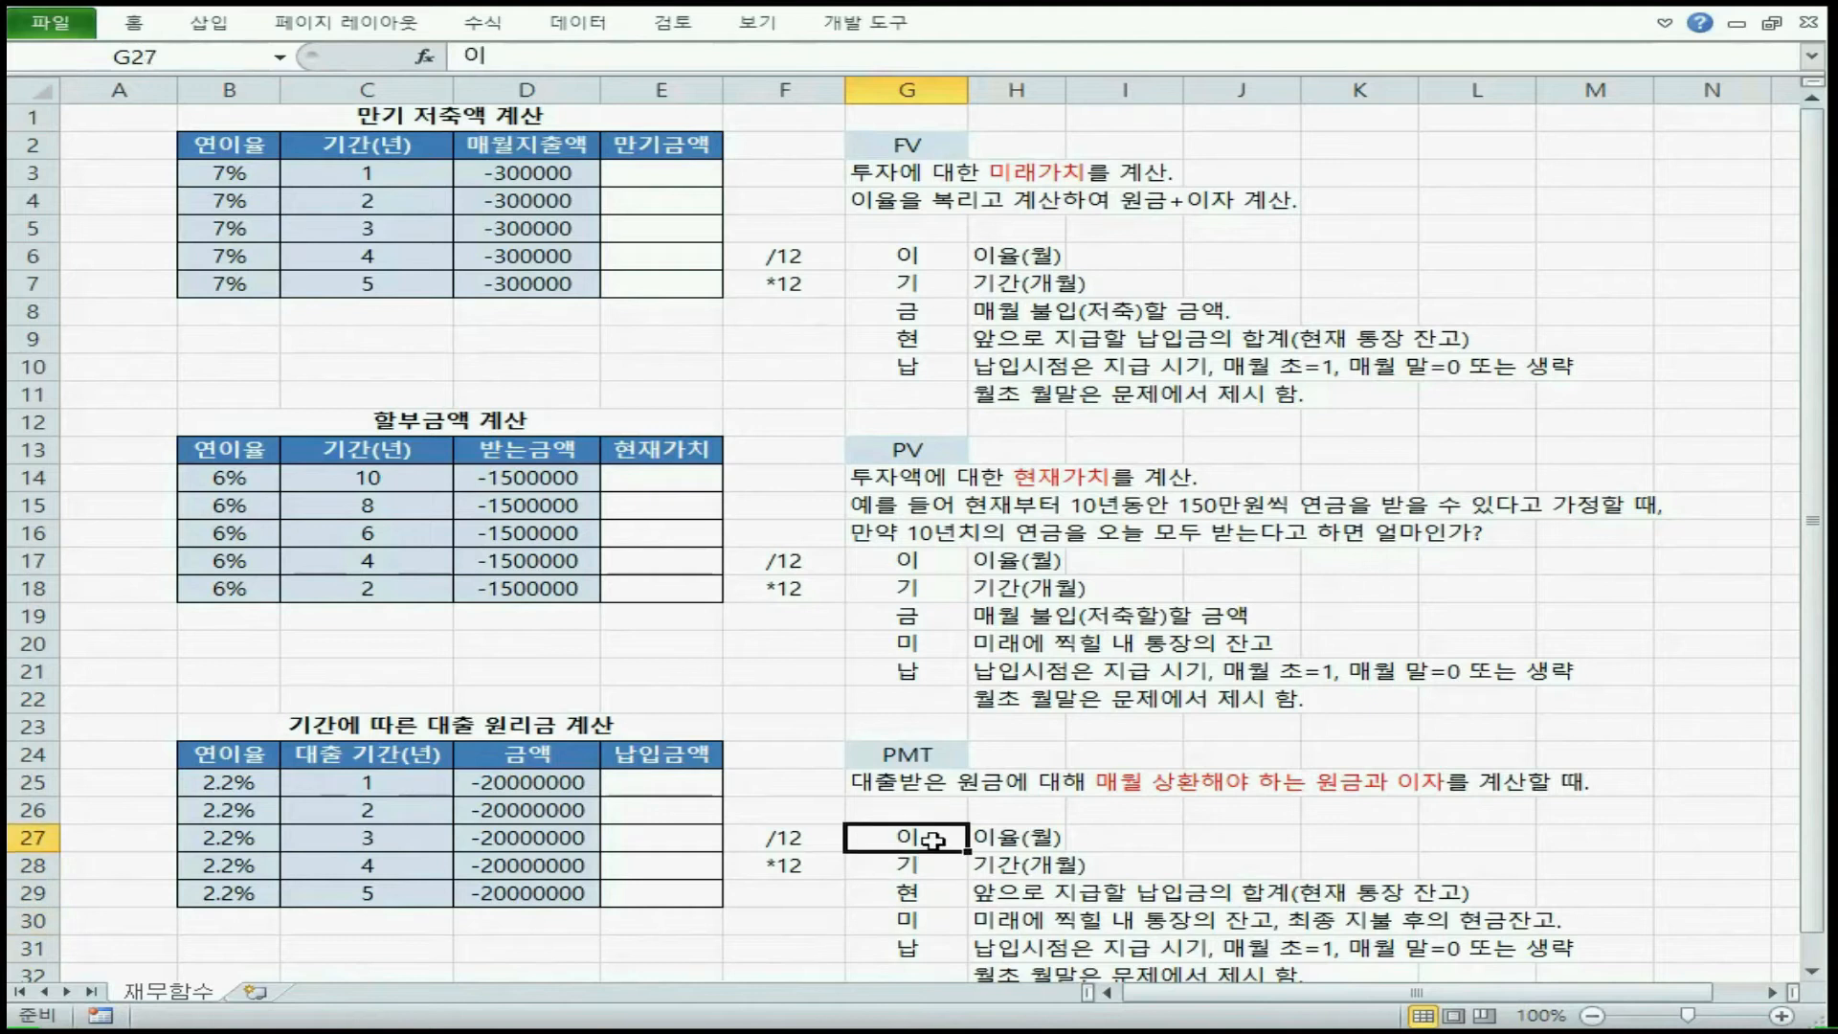
Review the PMT arguments 기, 현, 미 and 납 in G28:G31 under the PMT heading, returning to the 현 and 미 pair
click(927, 867)
click(927, 894)
click(924, 919)
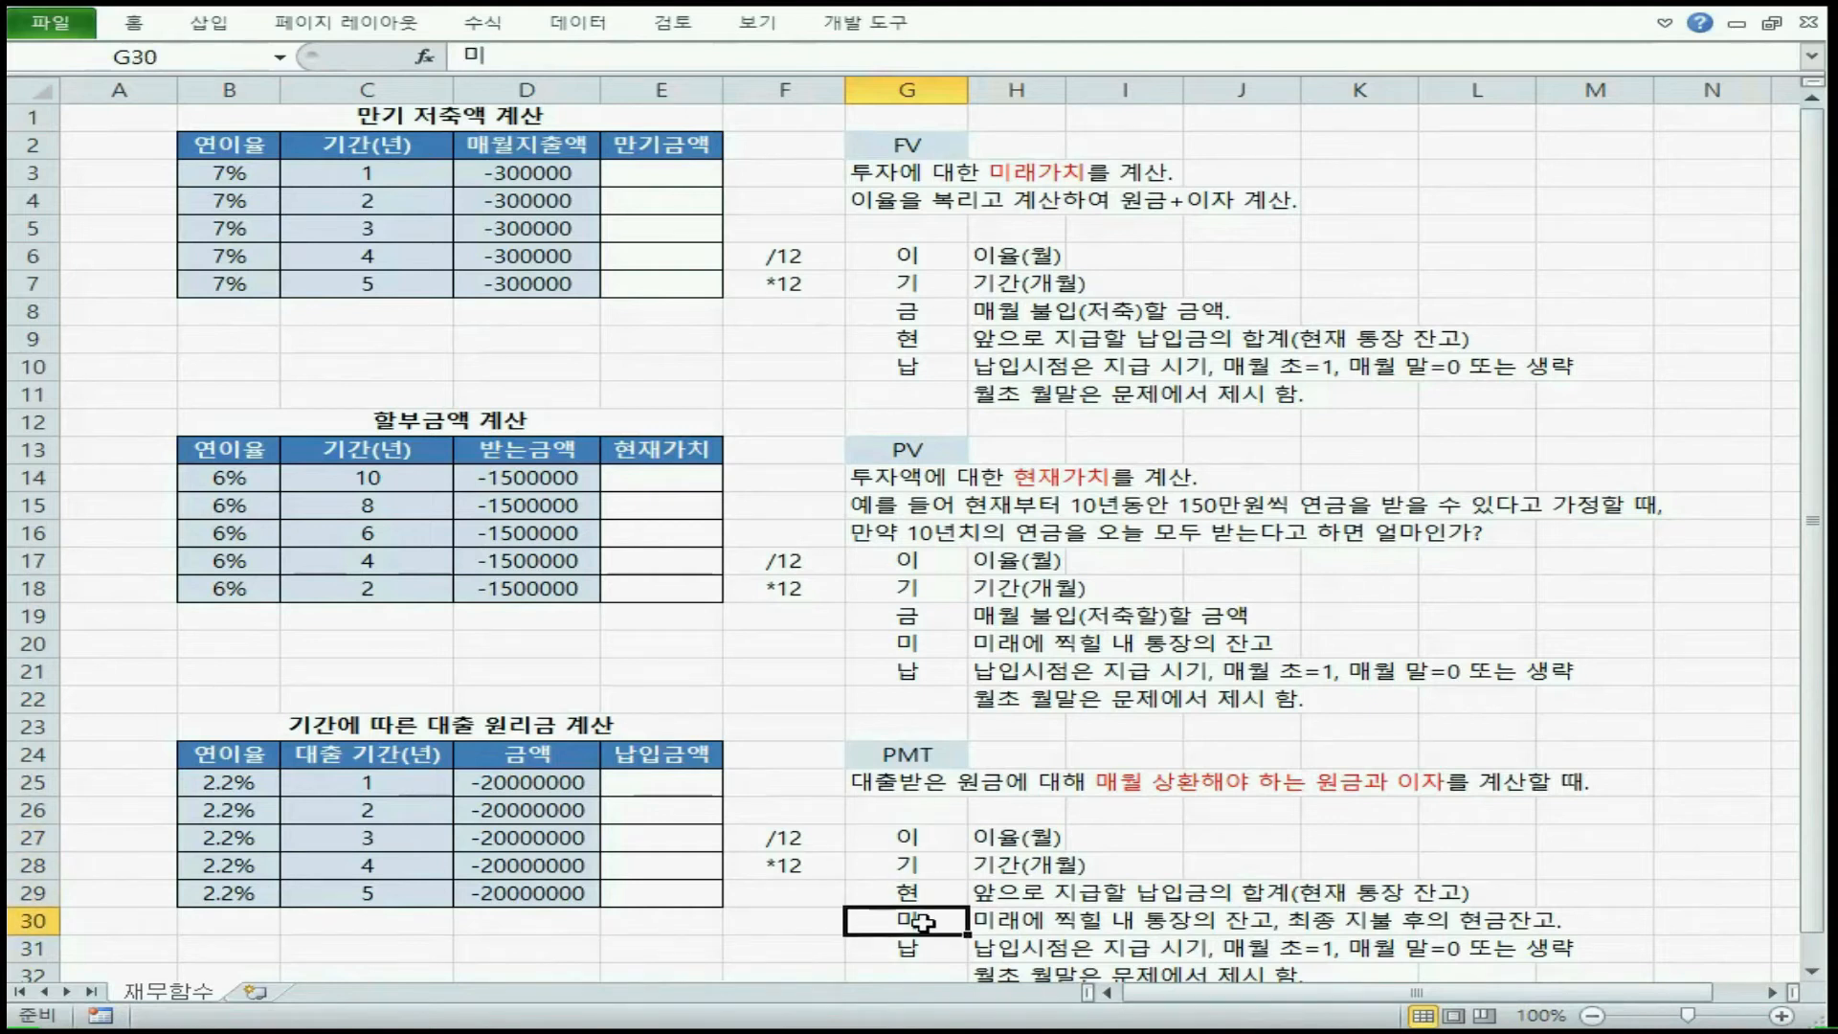
click(921, 948)
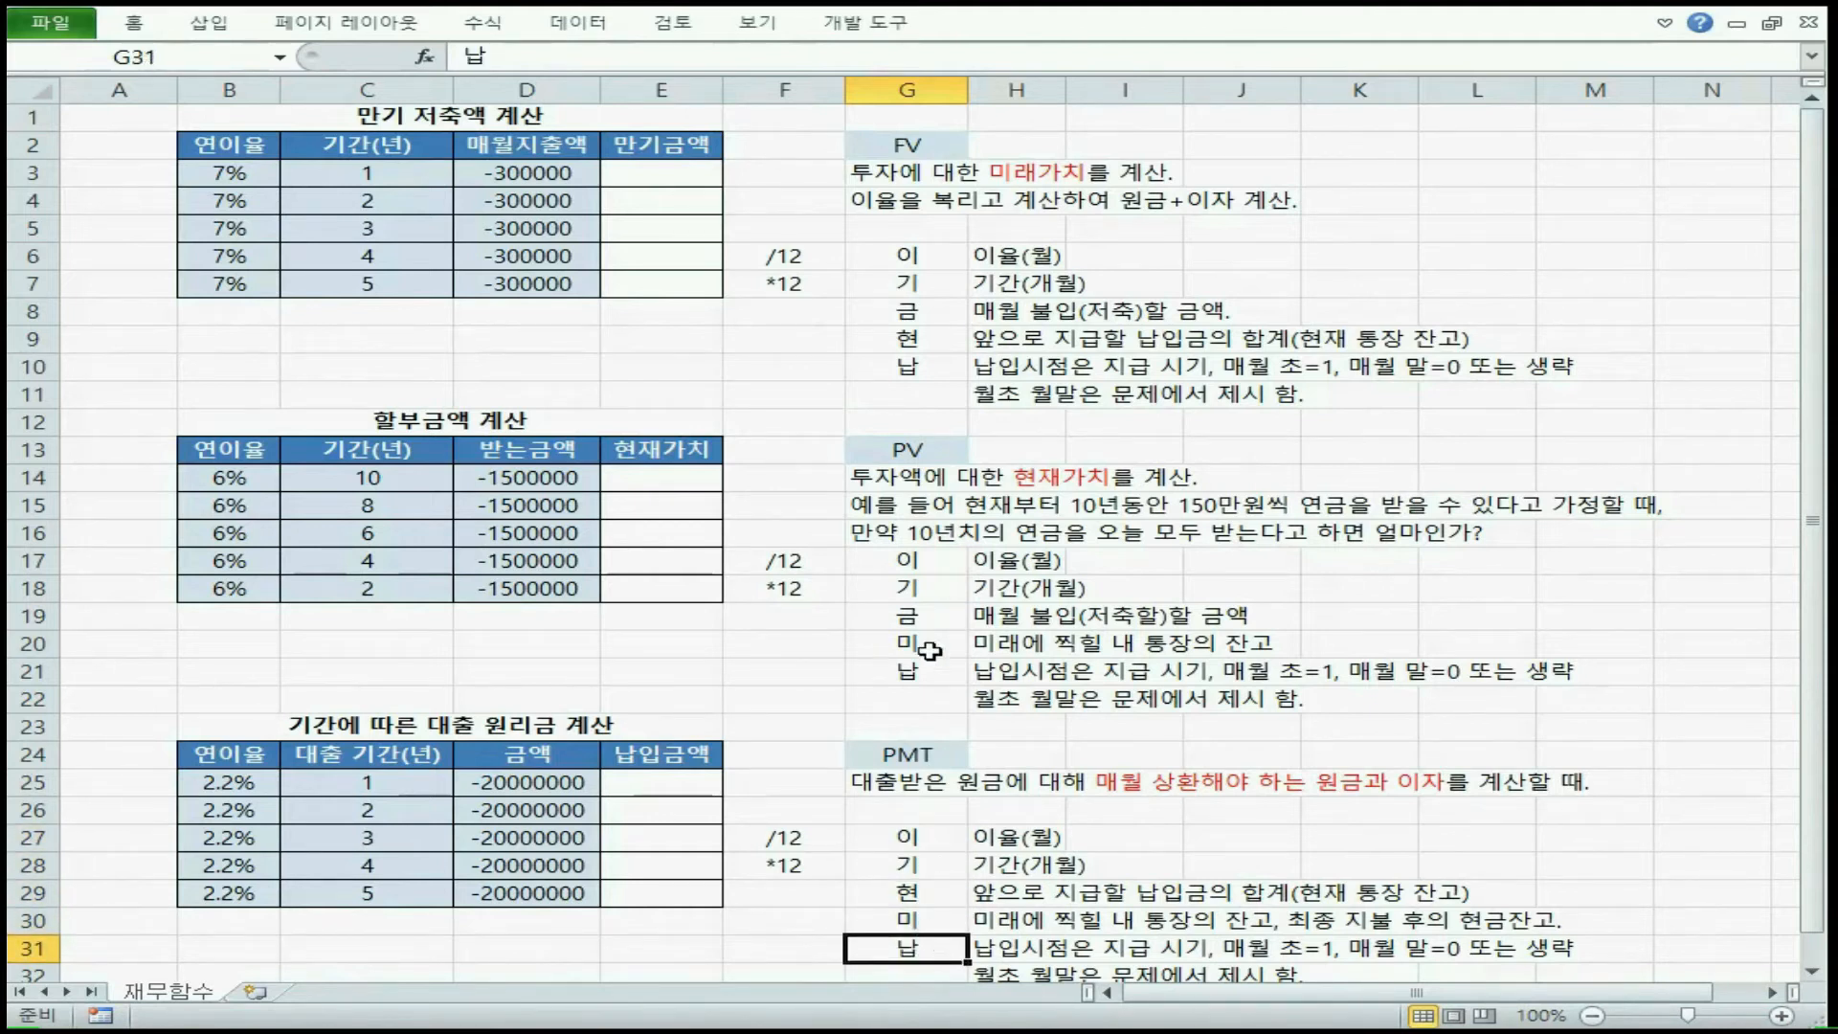
click(921, 751)
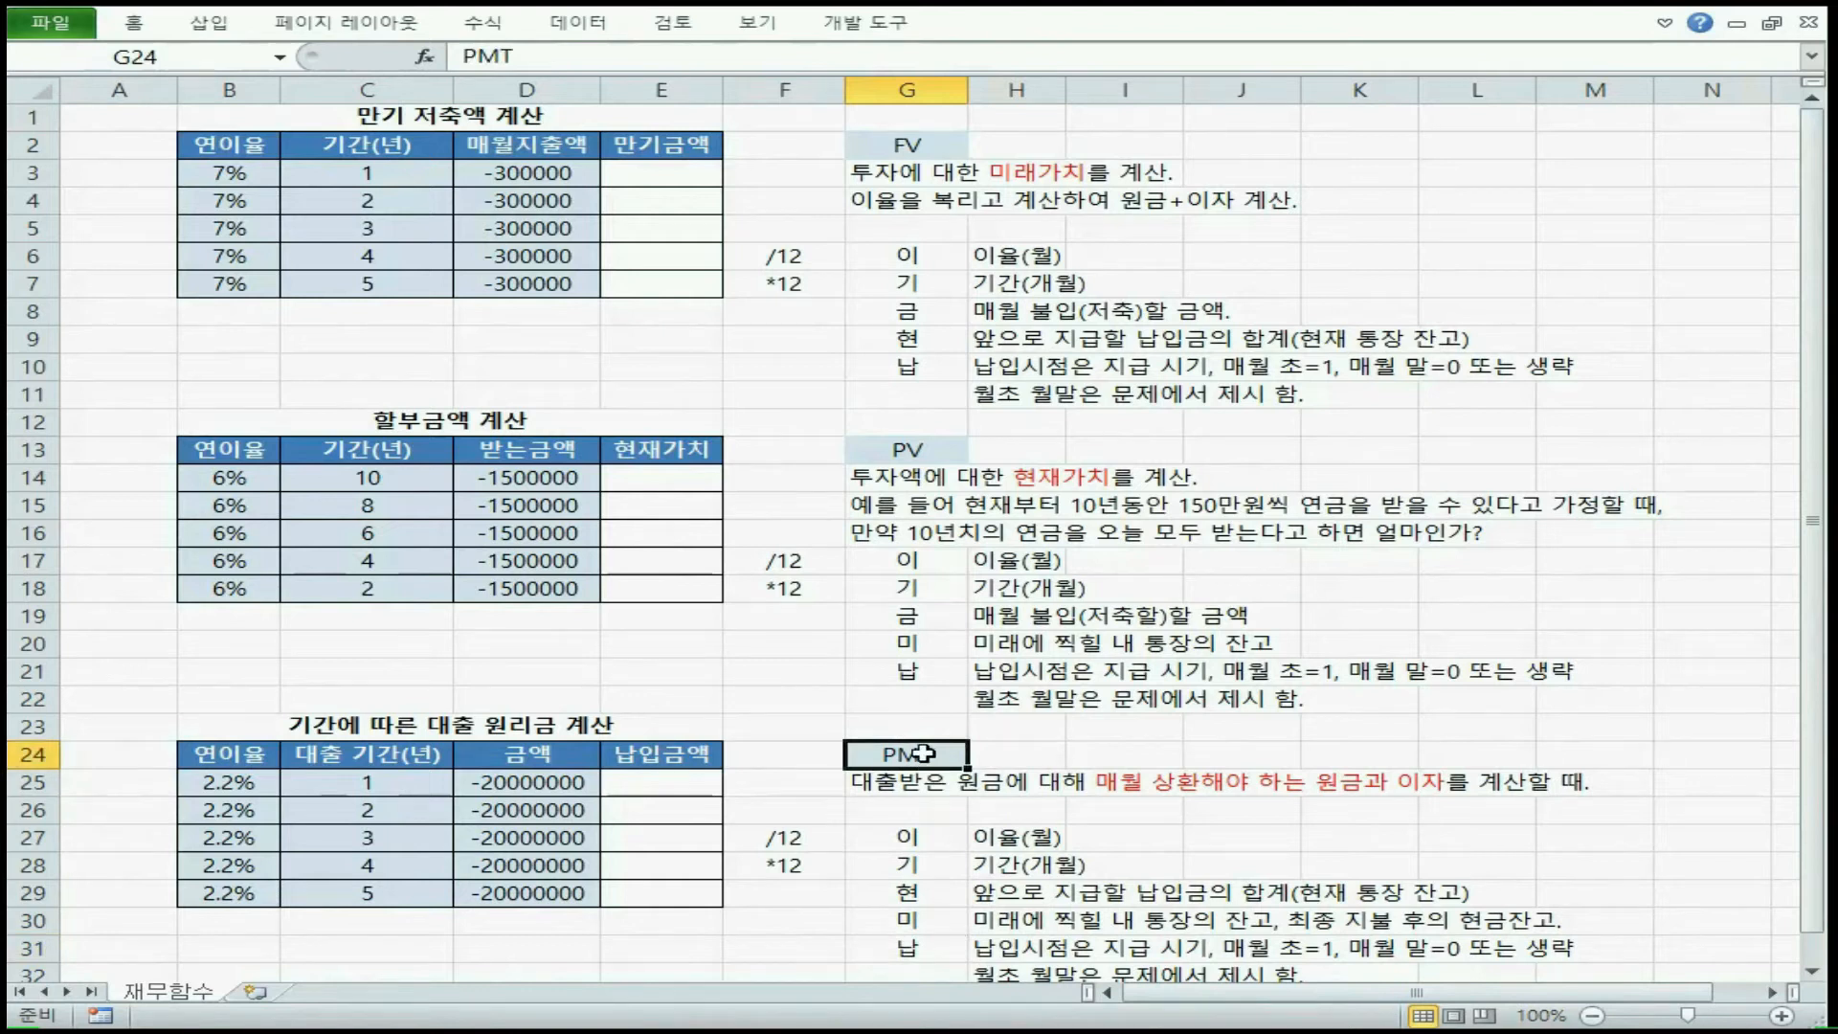
drag(934, 925, 933, 925)
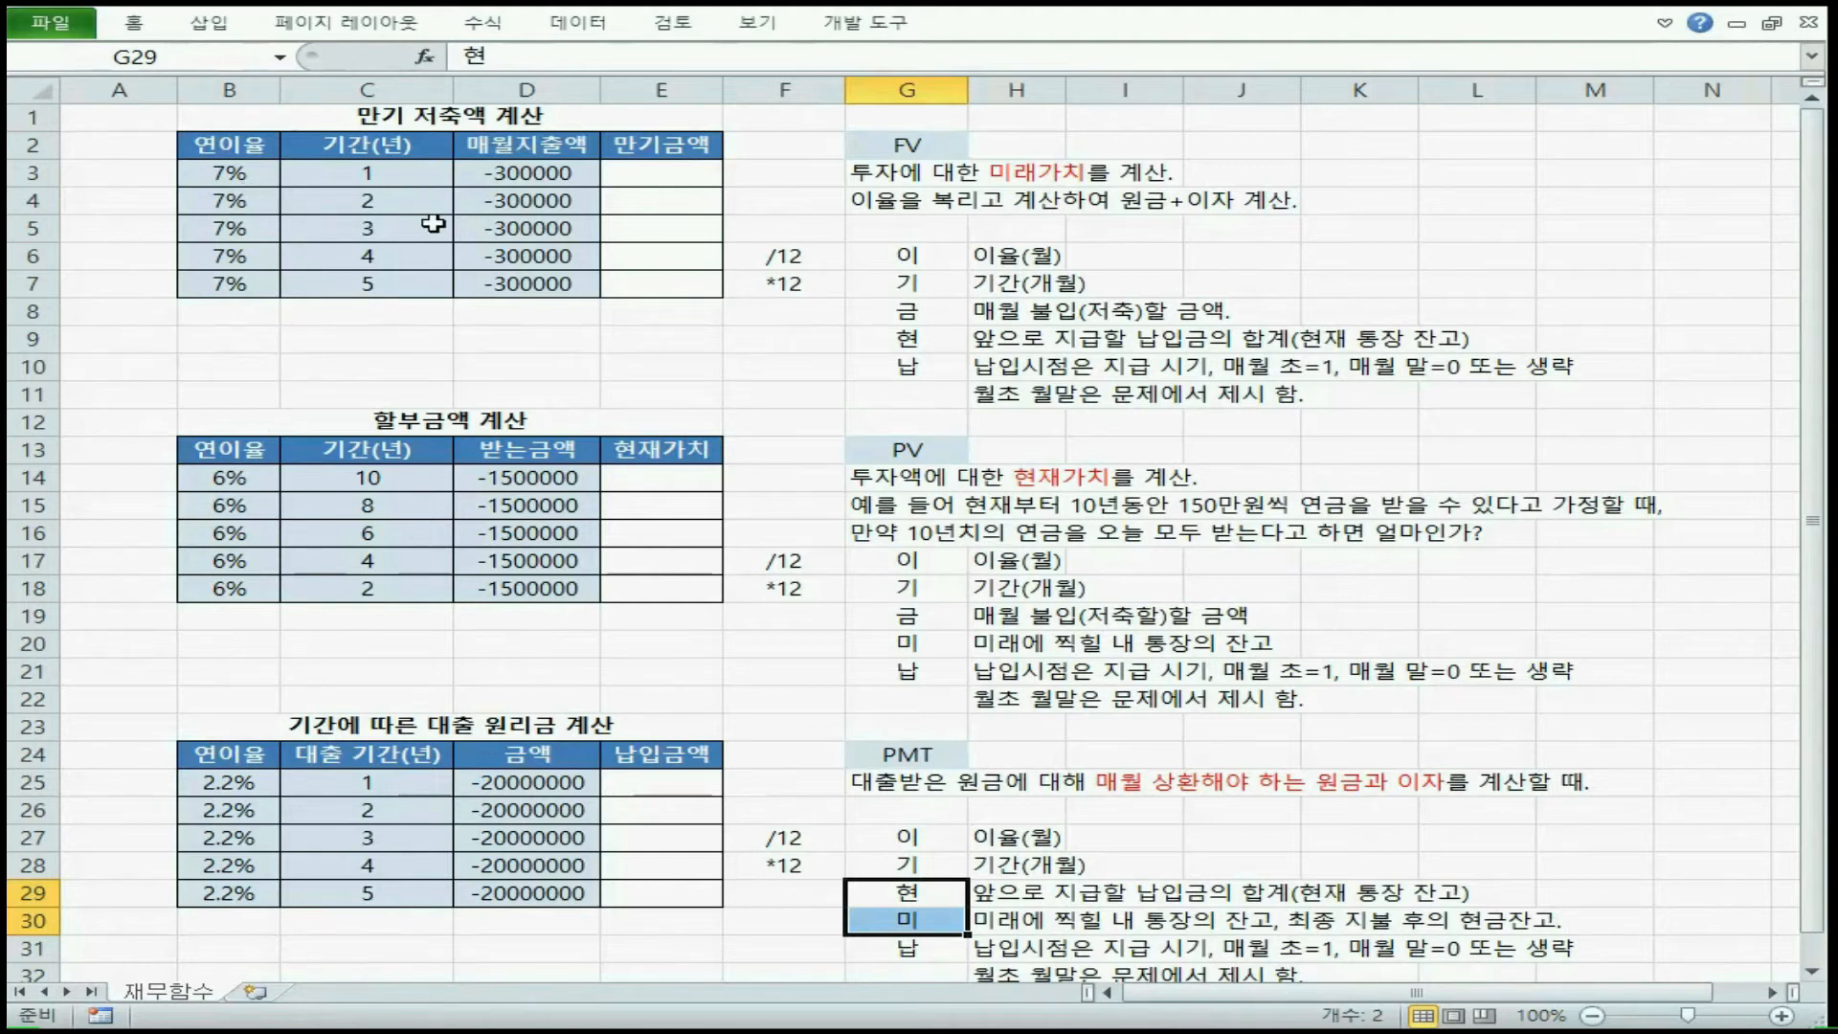
Compare the yearly 연이율 and 기간(년) columns of the savings table with the monthly 이율(월) and 기간(개월) descriptions for FV
drag(242, 147, 233, 228)
drag(329, 147, 328, 257)
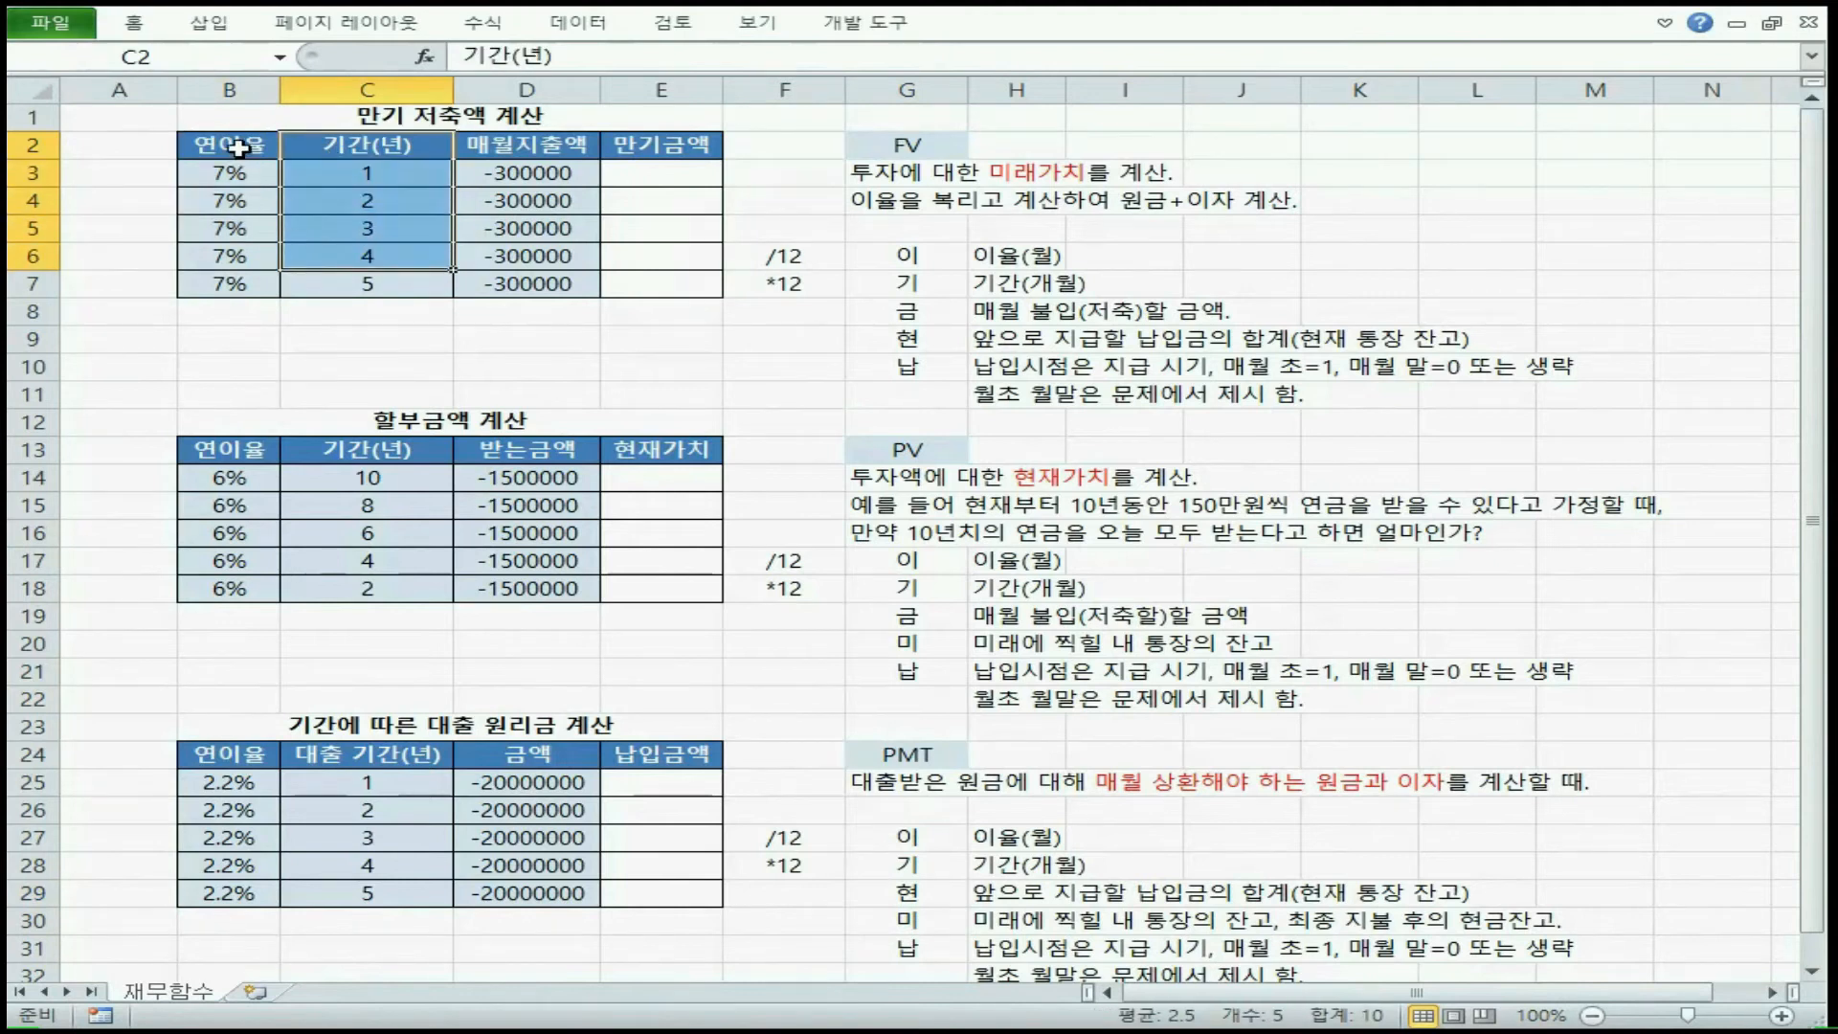
drag(238, 171, 226, 235)
drag(401, 167, 402, 228)
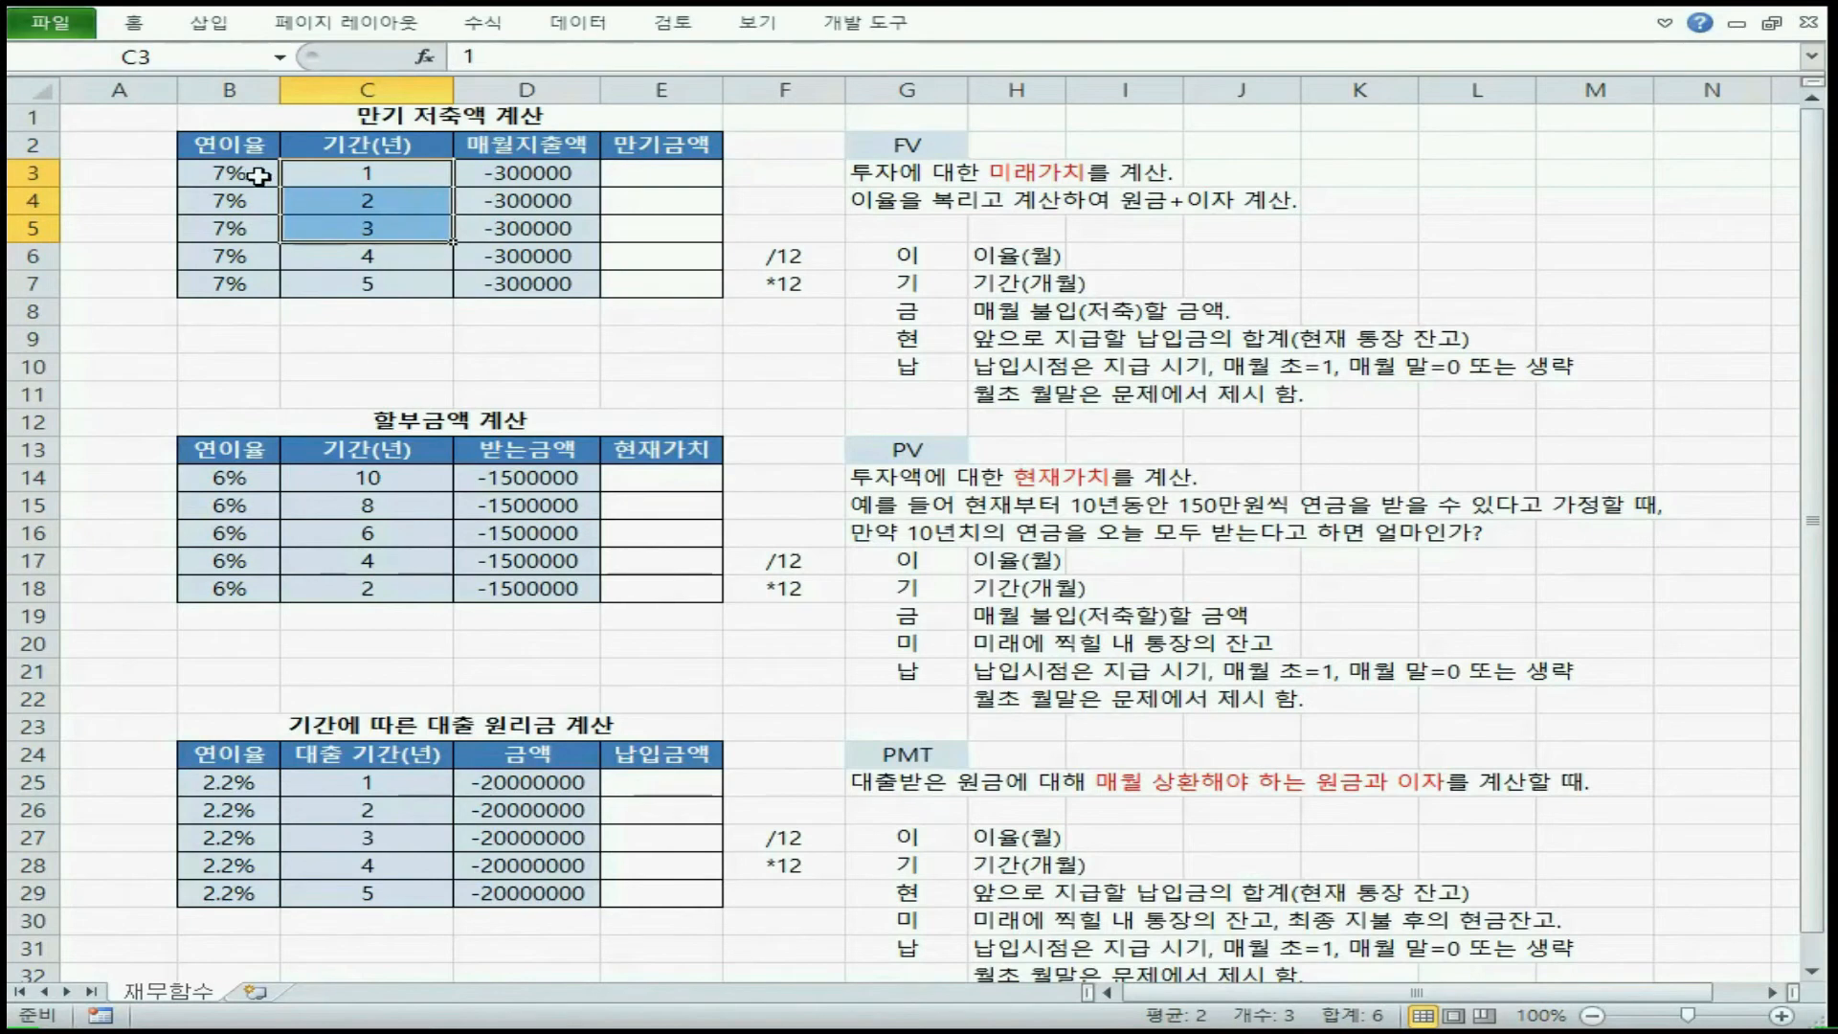
drag(235, 146, 393, 150)
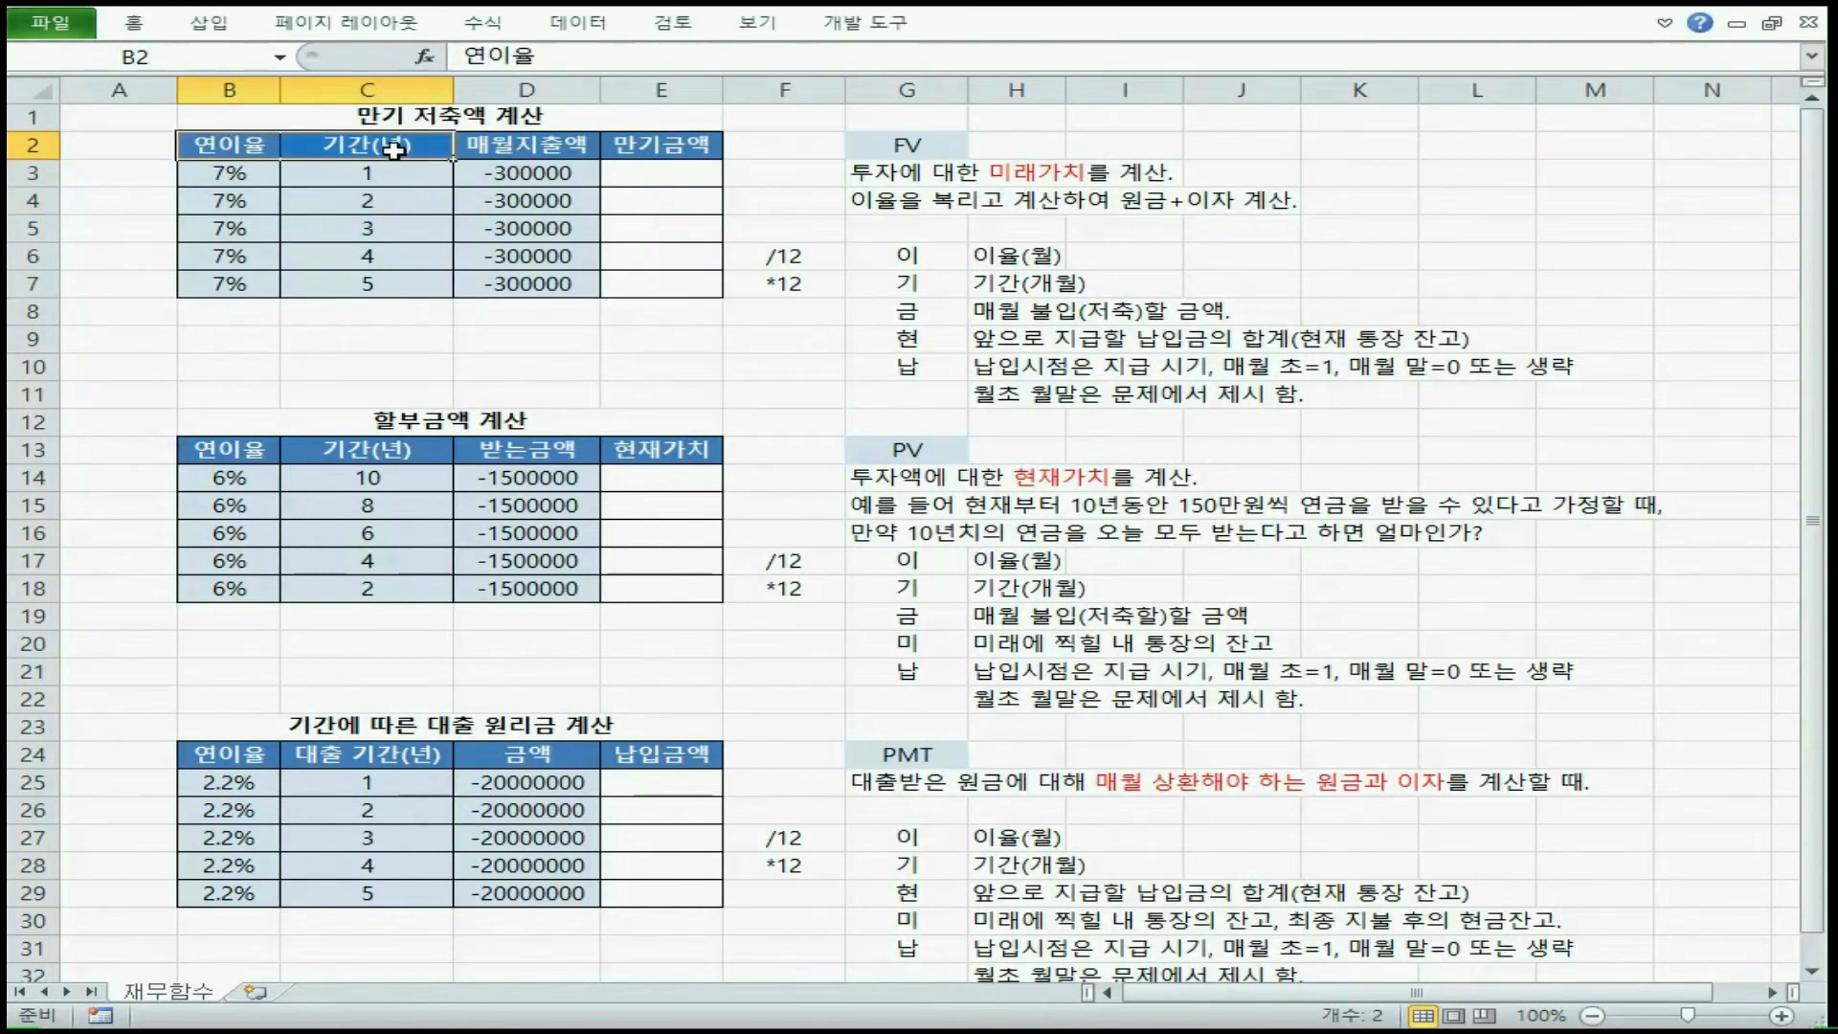
drag(907, 146, 935, 370)
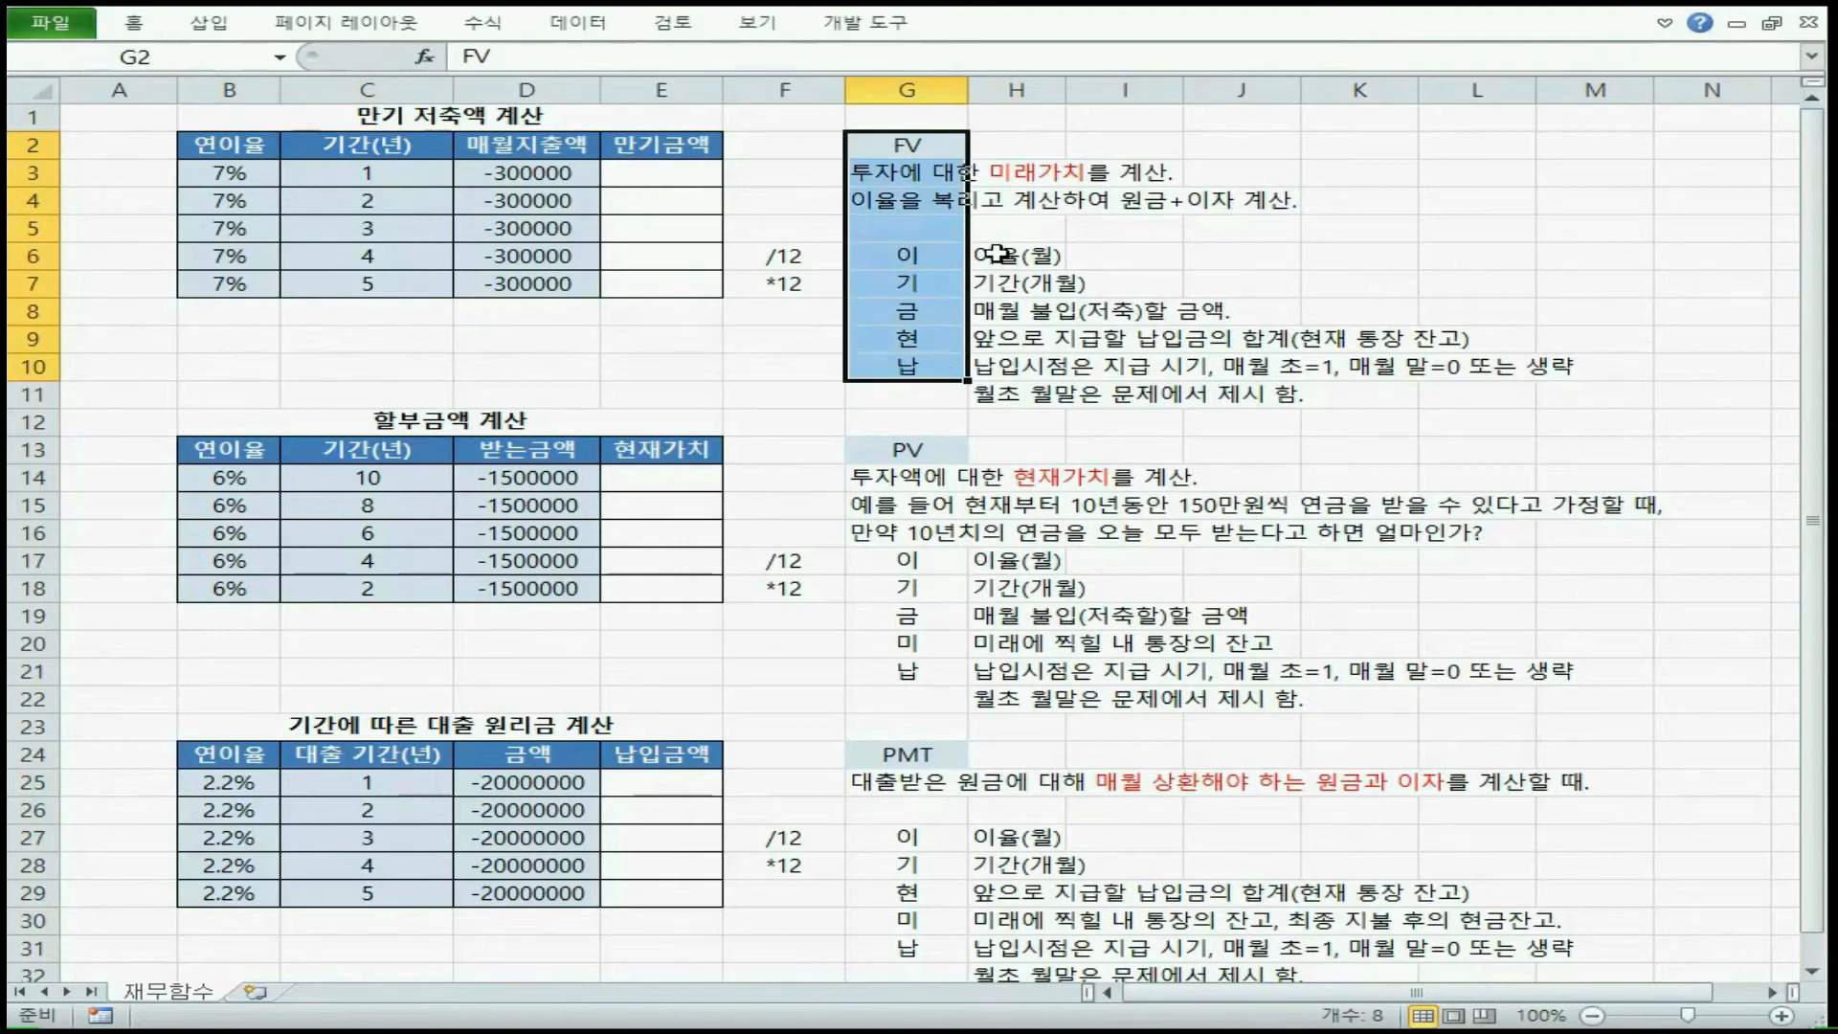
drag(998, 254, 997, 391)
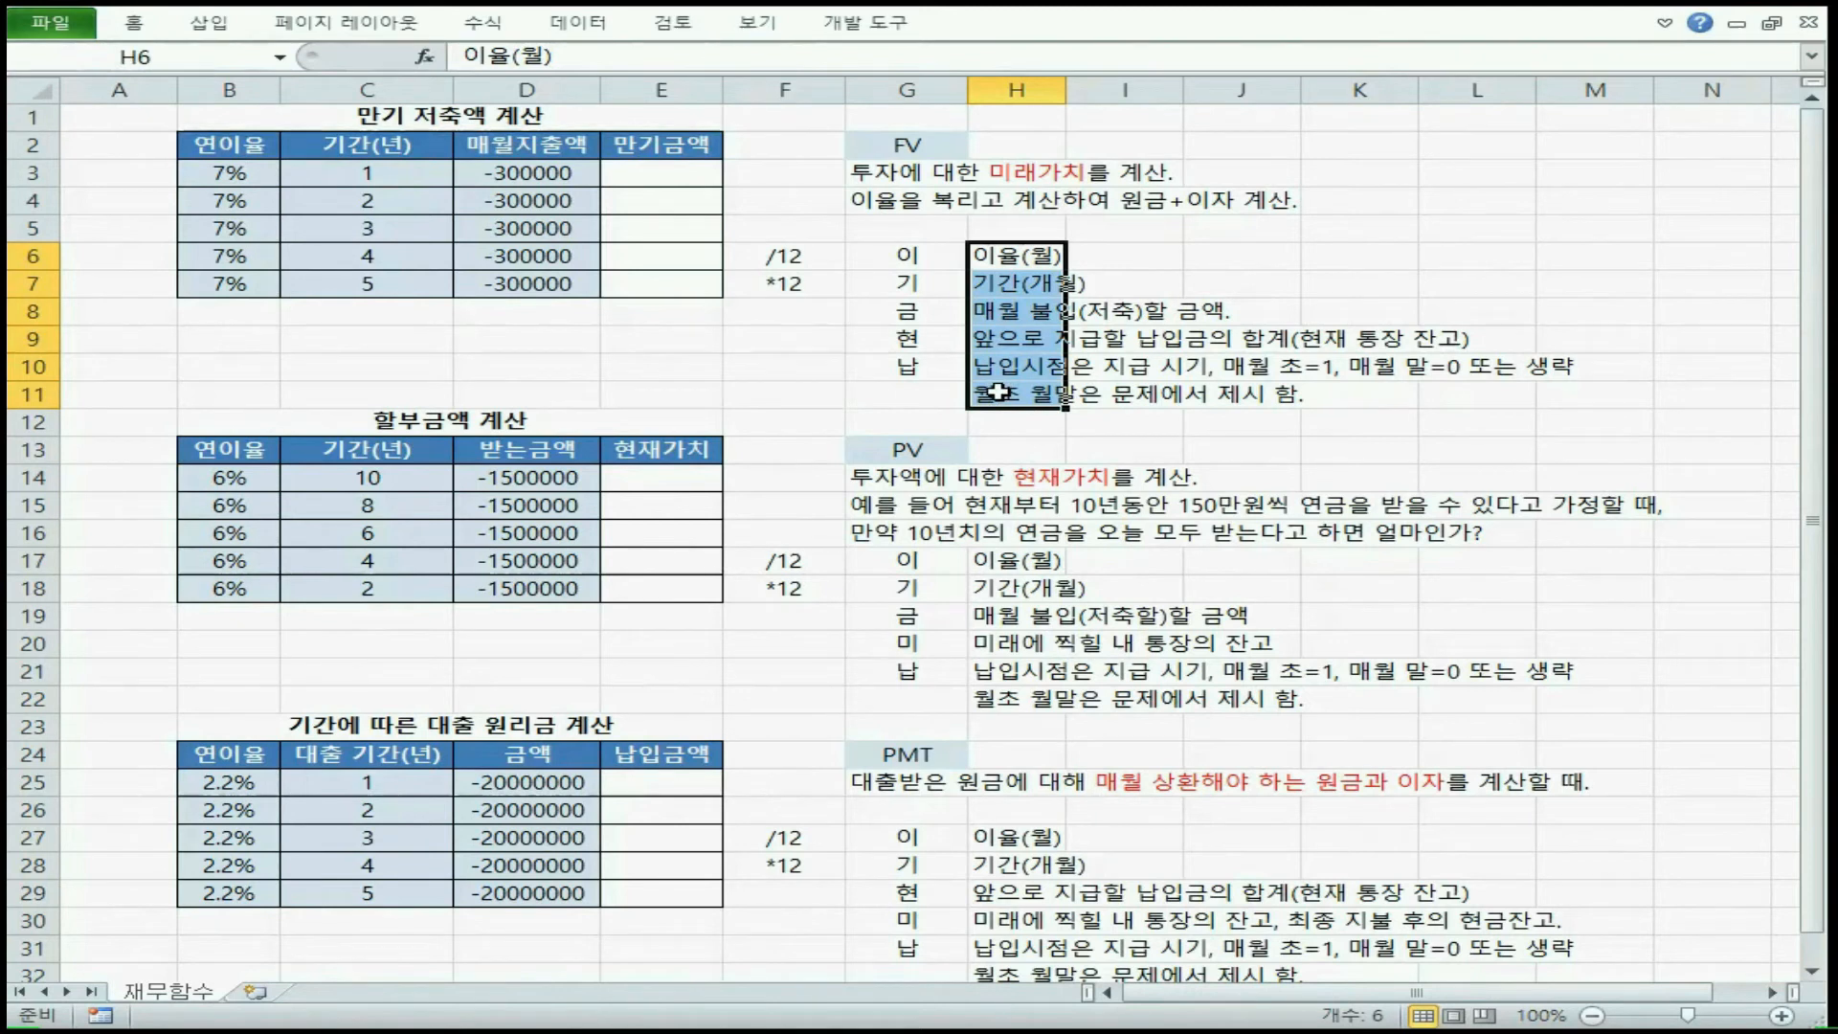
click(367, 228)
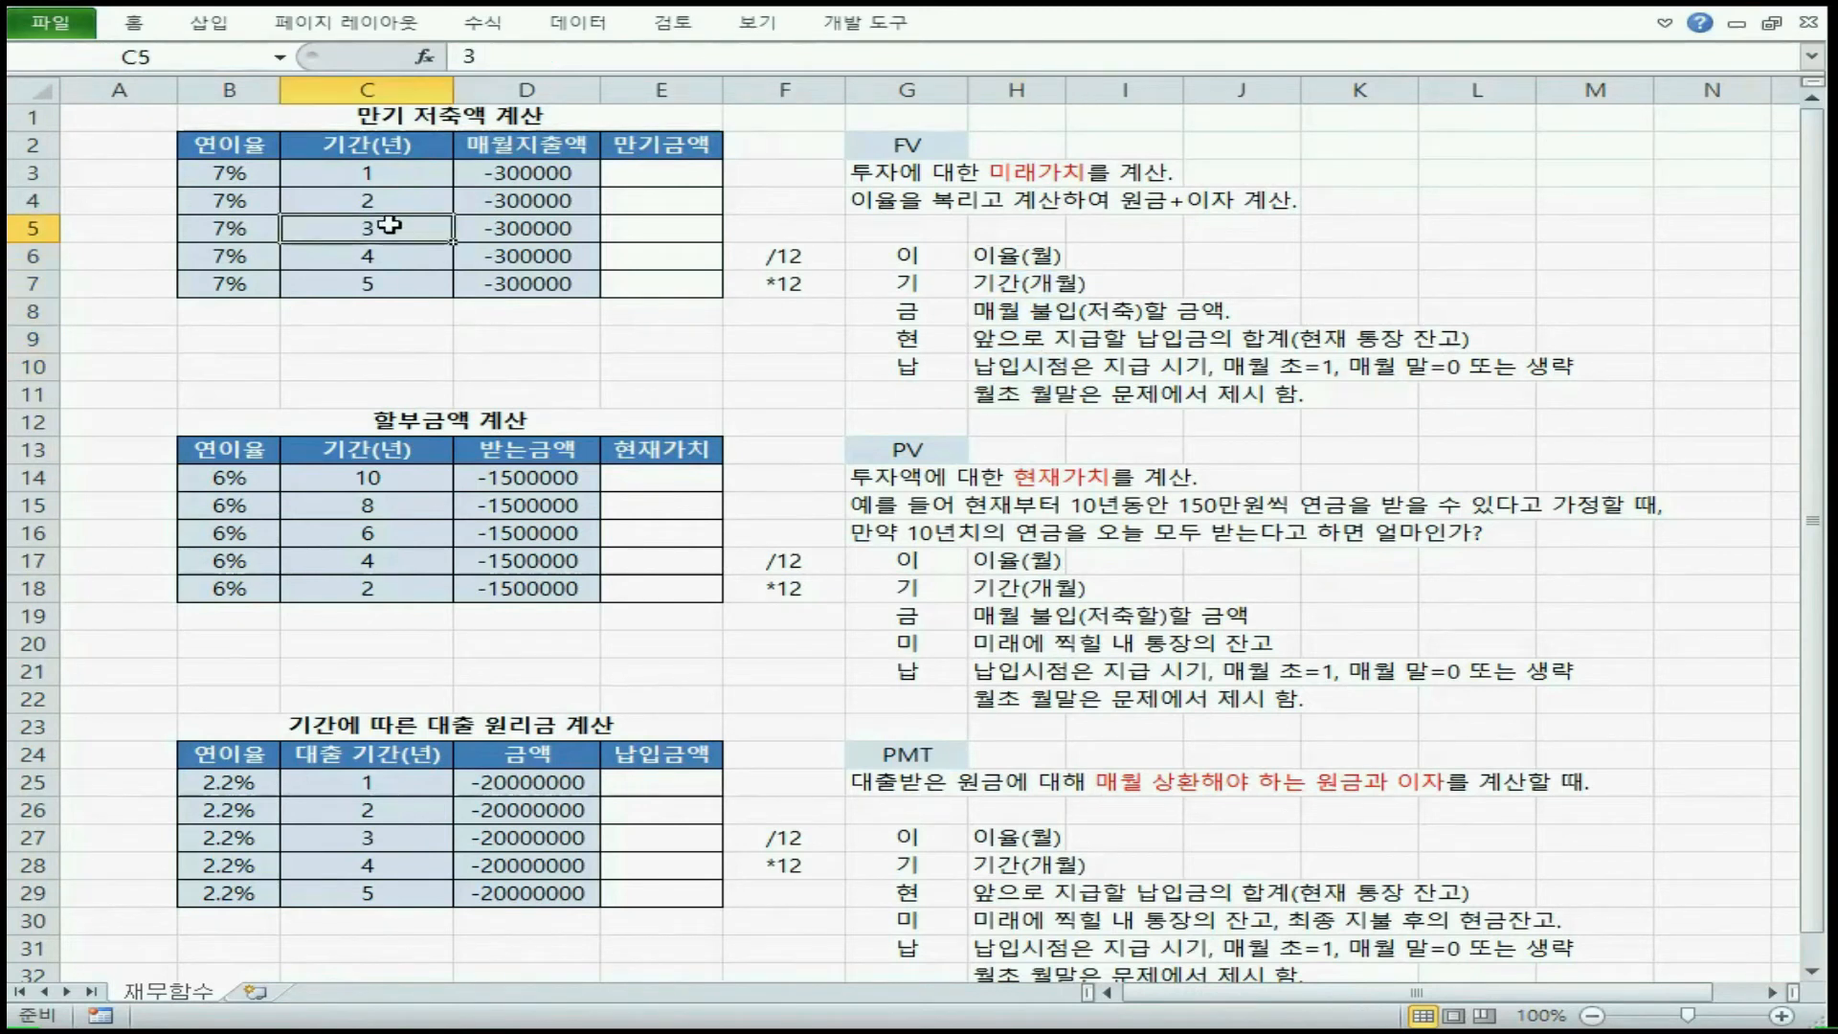
click(1007, 257)
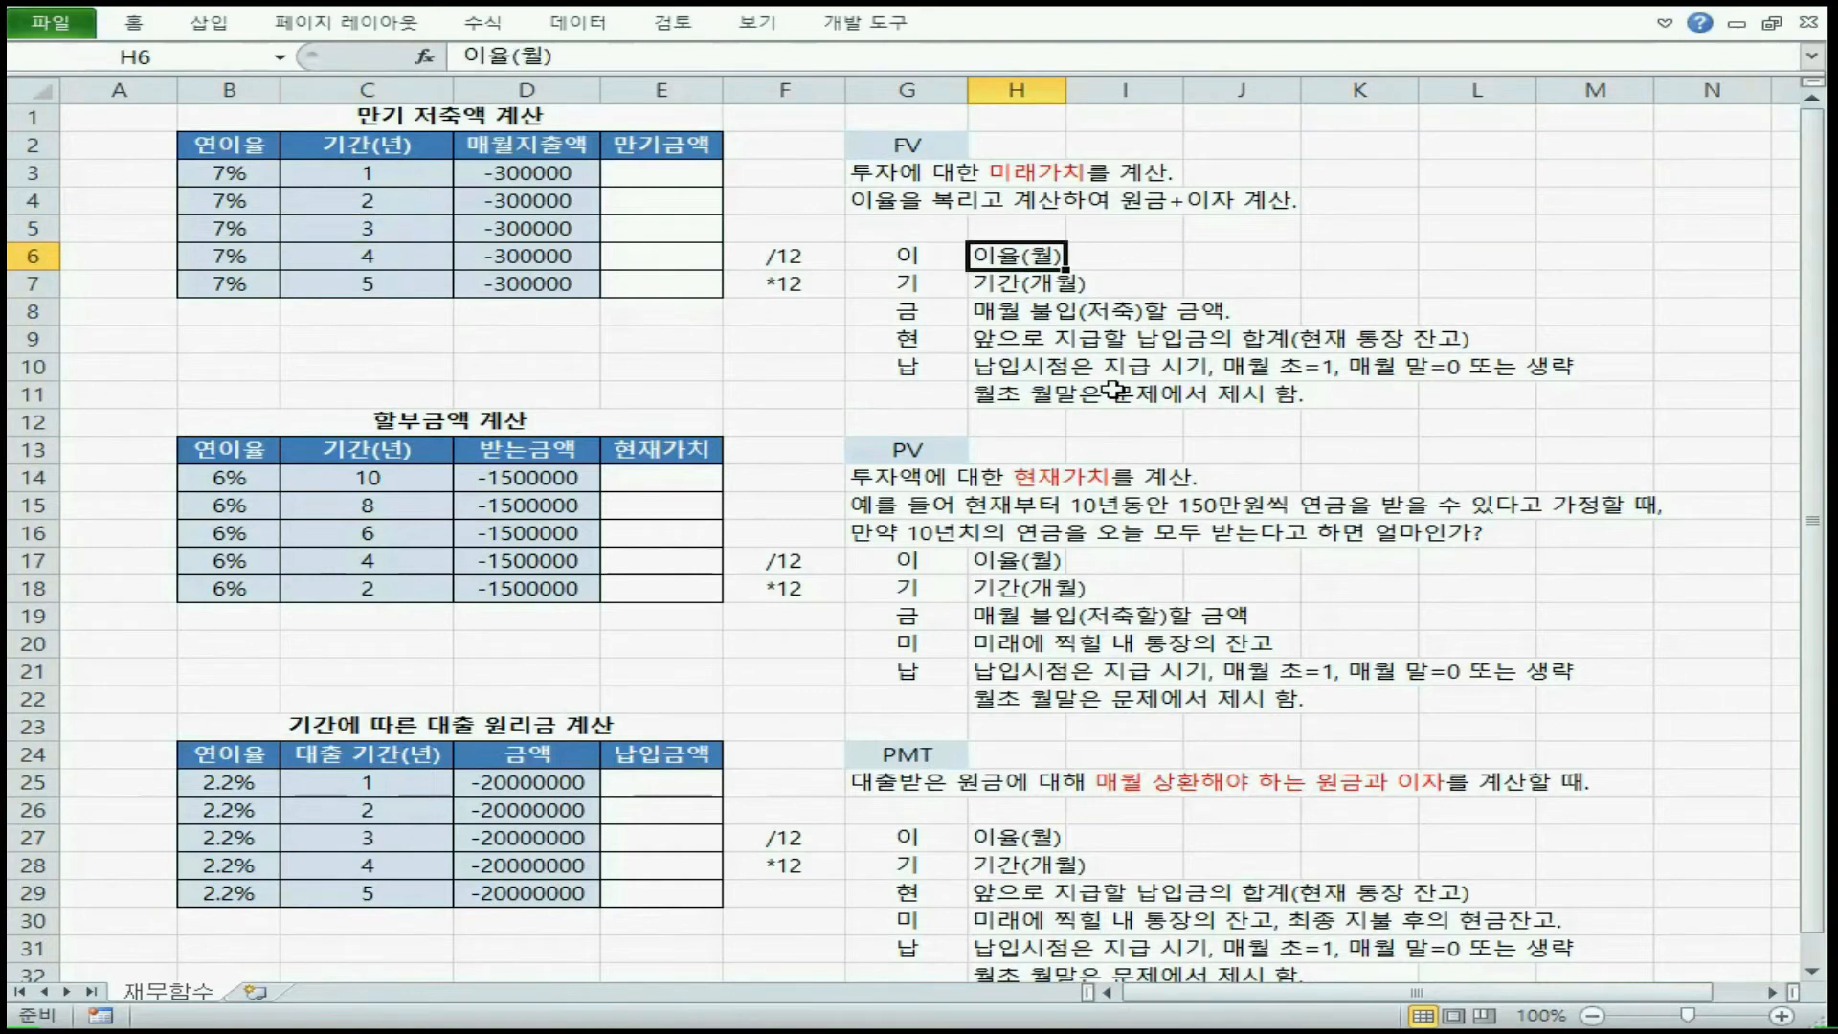
click(1023, 275)
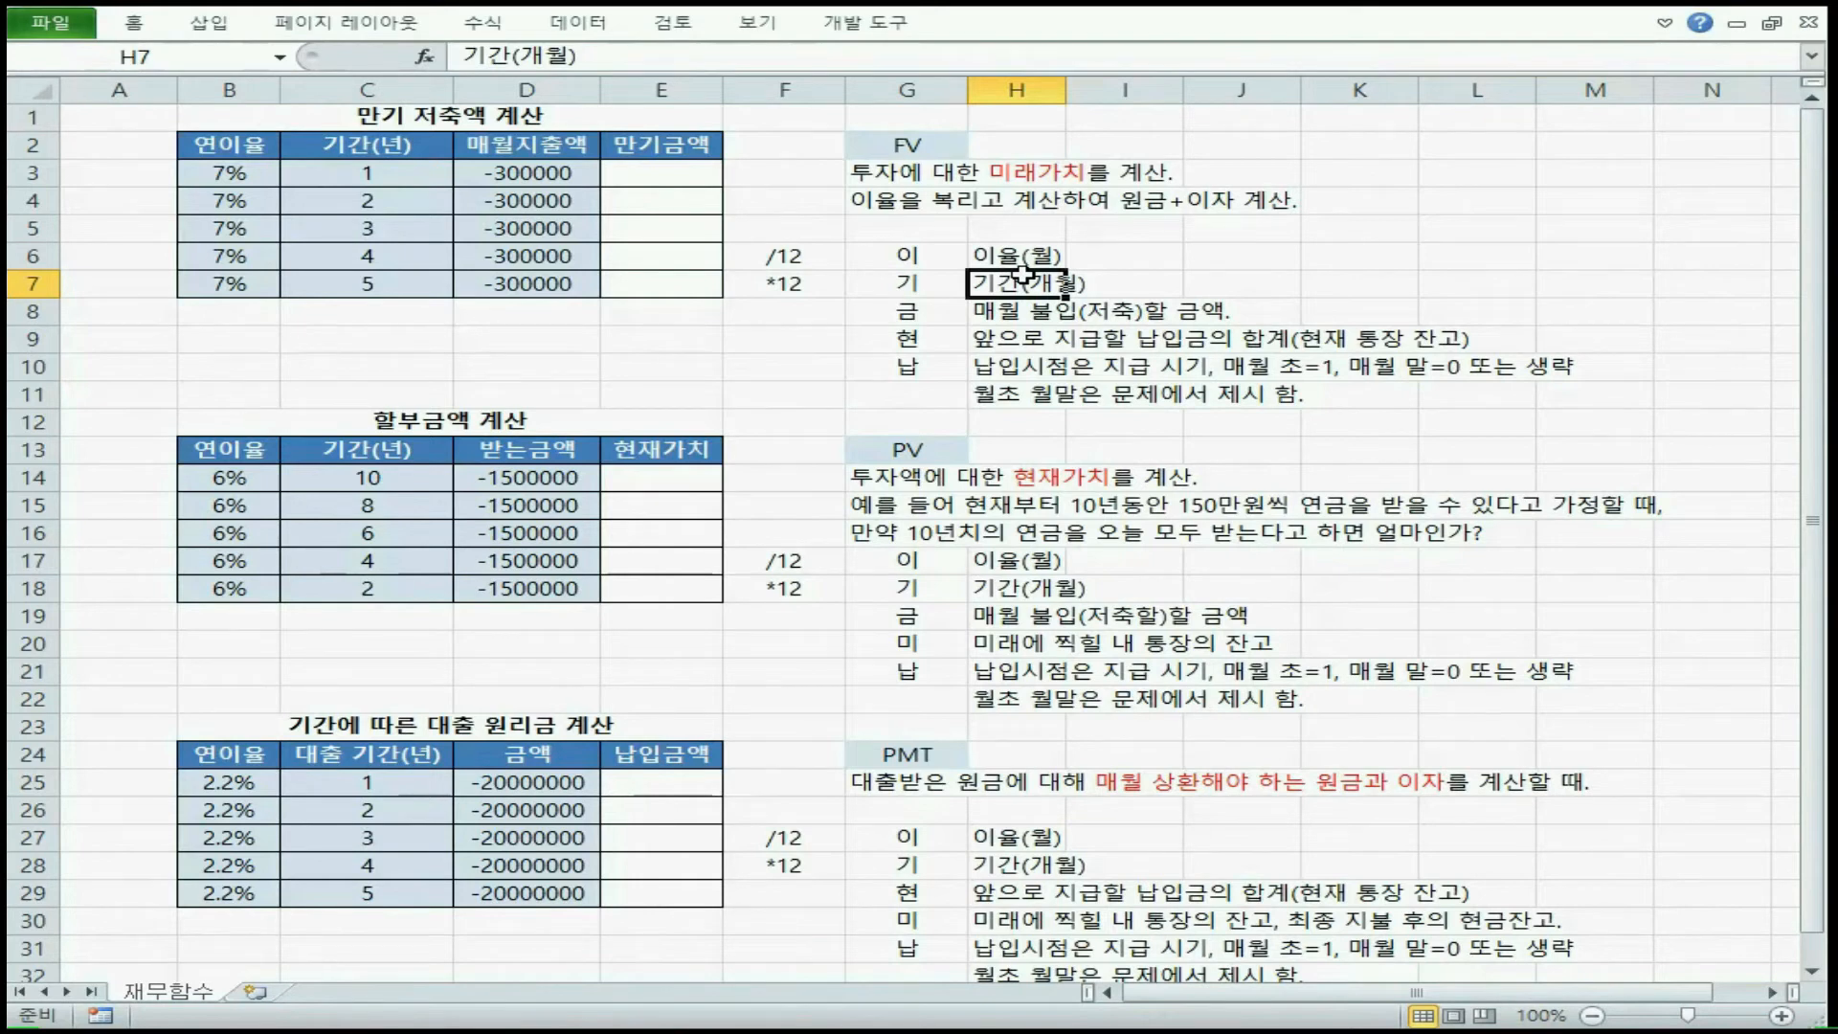
Match the annual rate in B3 to the monthly rate description in H6 and the /12 conversion note in F6
drag(230, 146, 235, 228)
click(399, 150)
drag(398, 150, 402, 239)
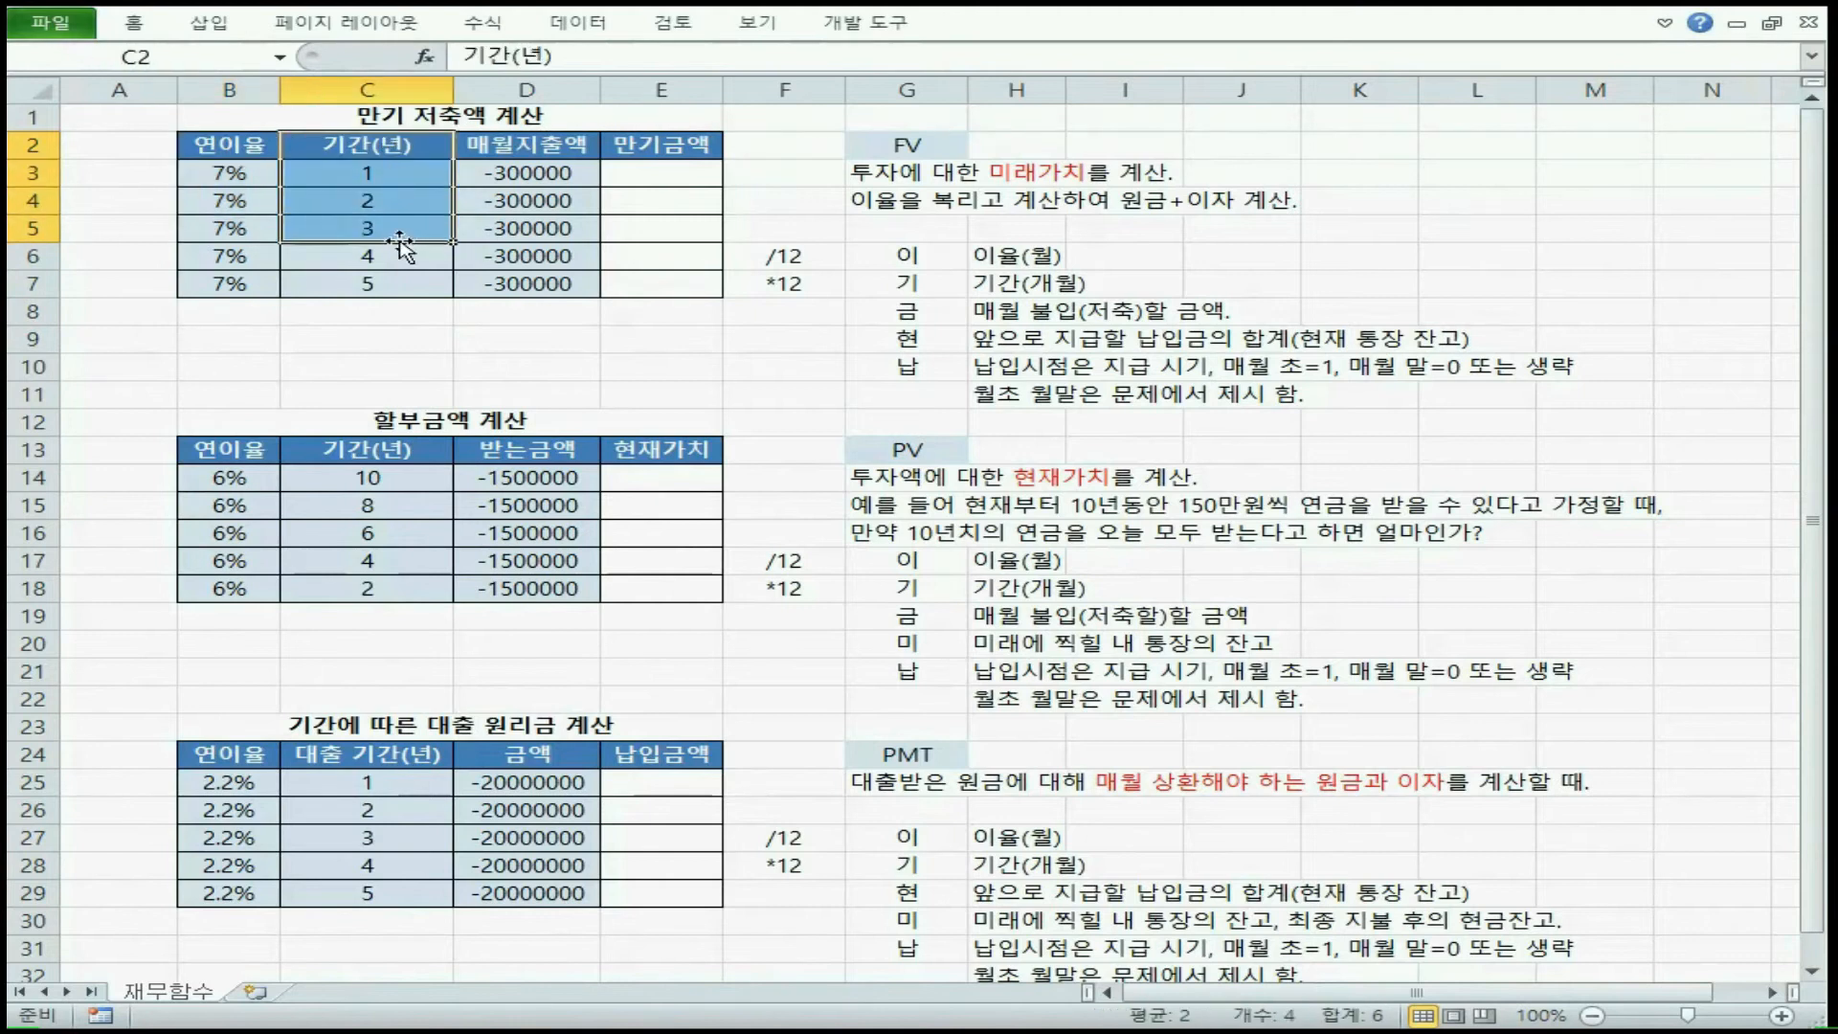
drag(239, 149, 393, 279)
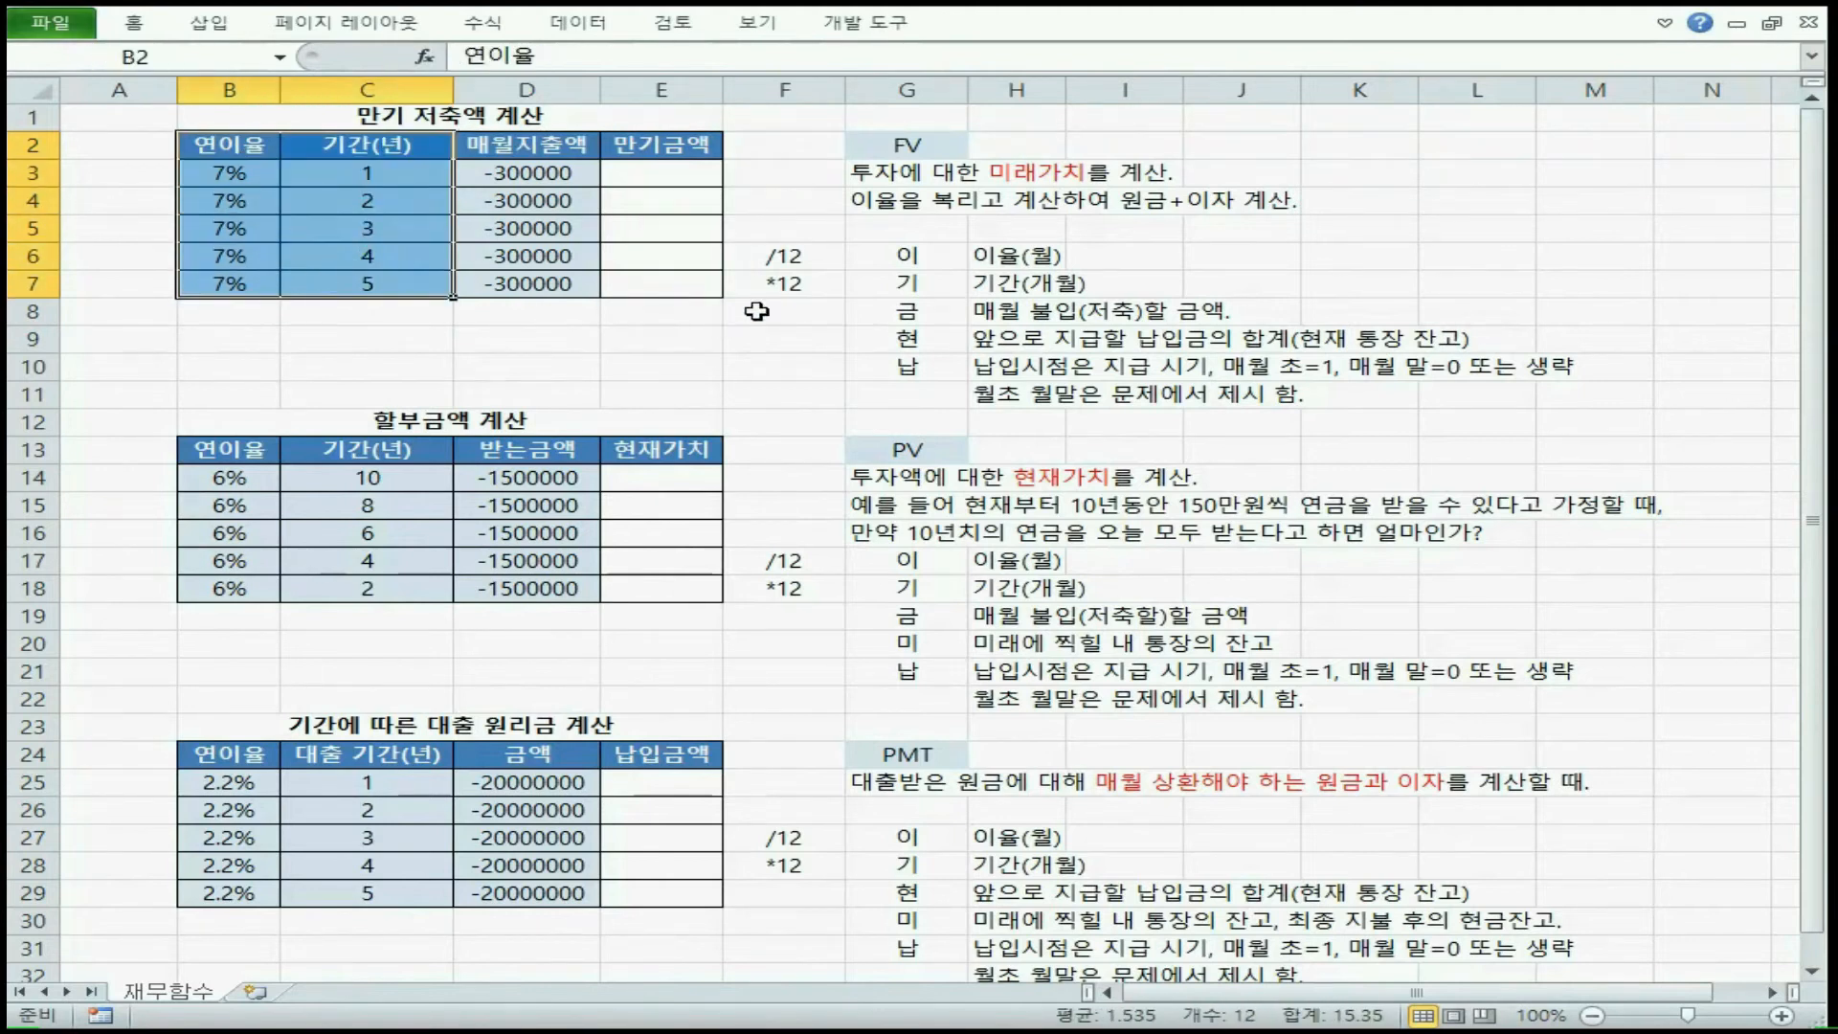
click(1010, 251)
click(235, 175)
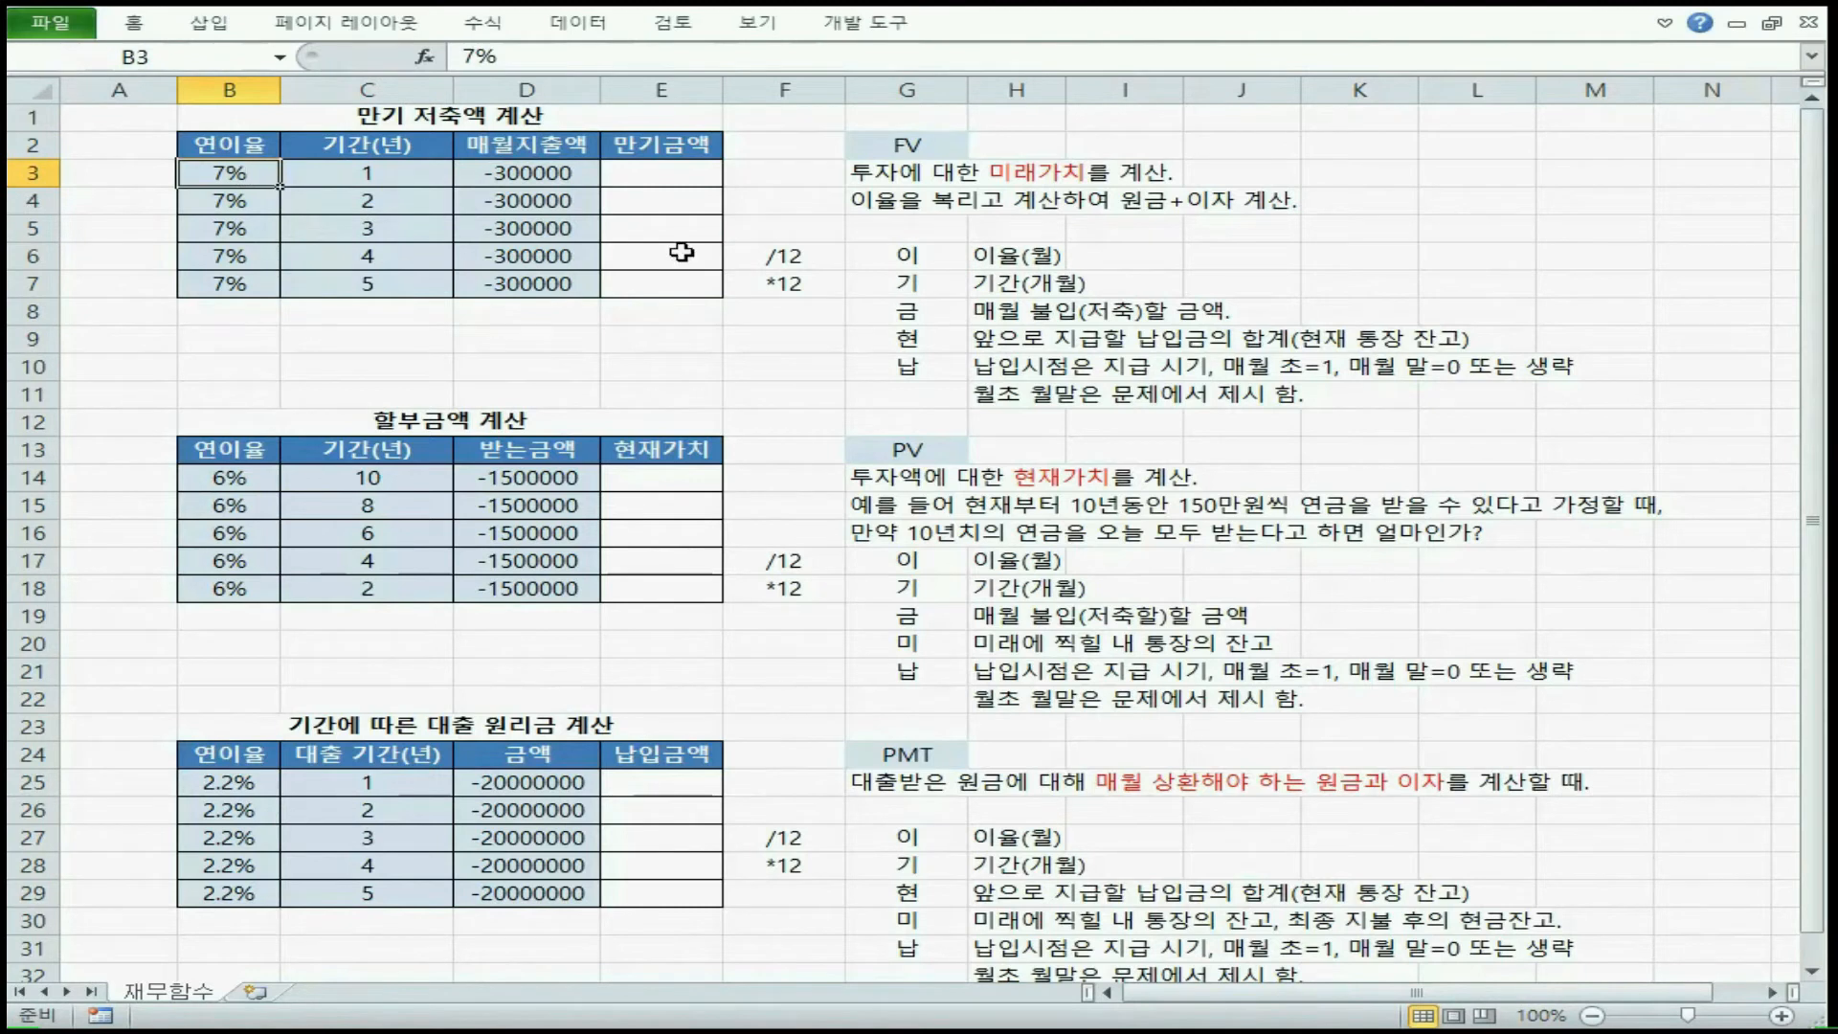
click(751, 259)
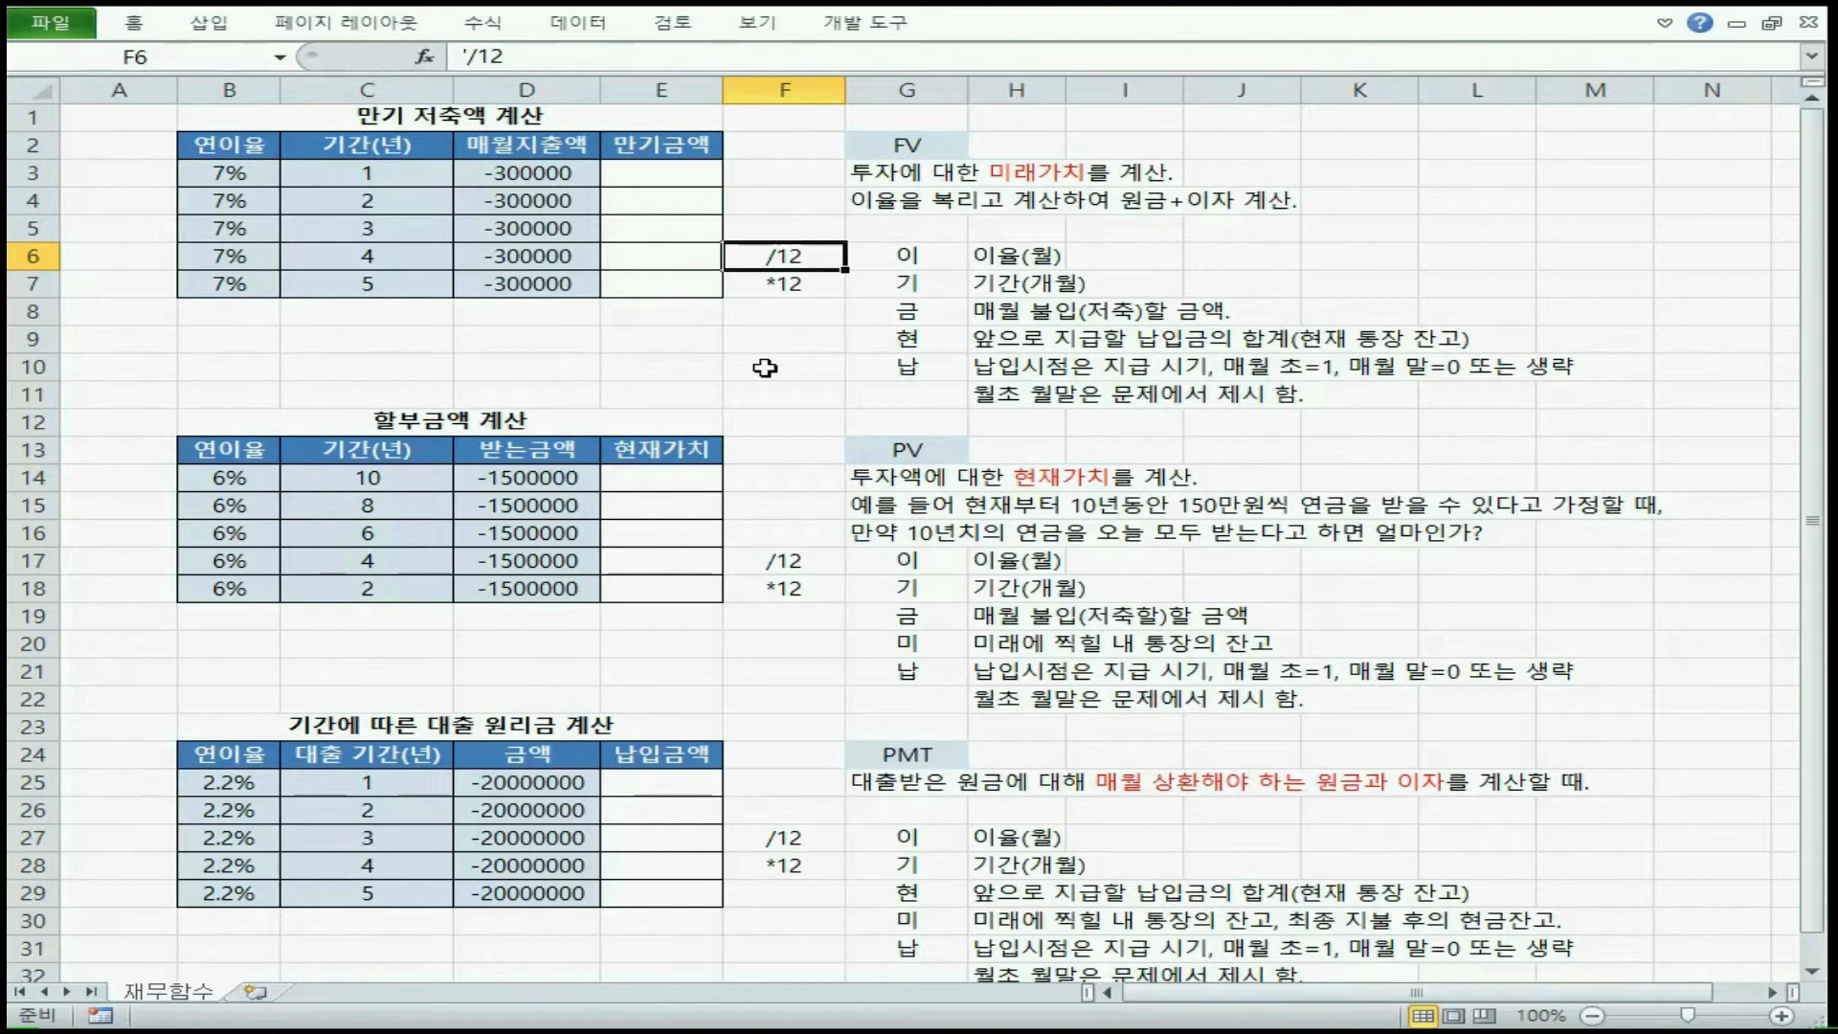
click(1056, 263)
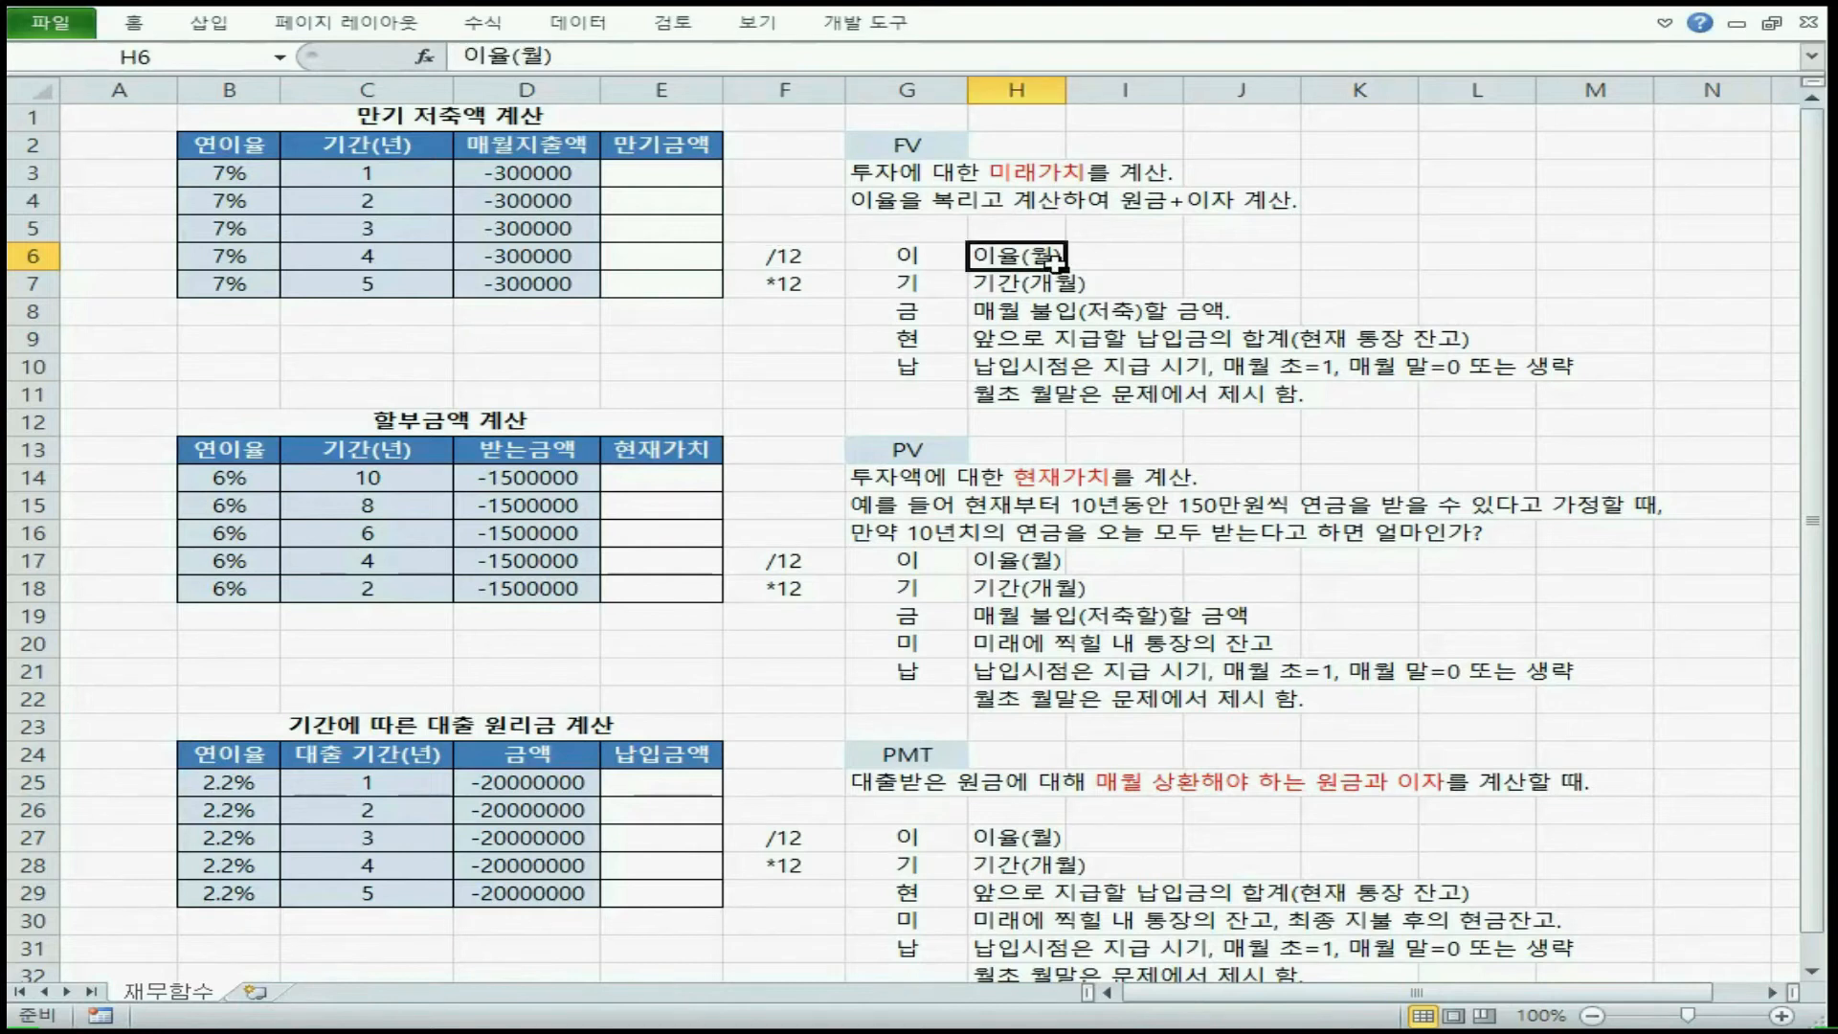
Match the periods in years in C3:C7 to the 기간(개월) description in H7, and review the /12 and *12 notes in F6:F7
drag(367, 173, 383, 283)
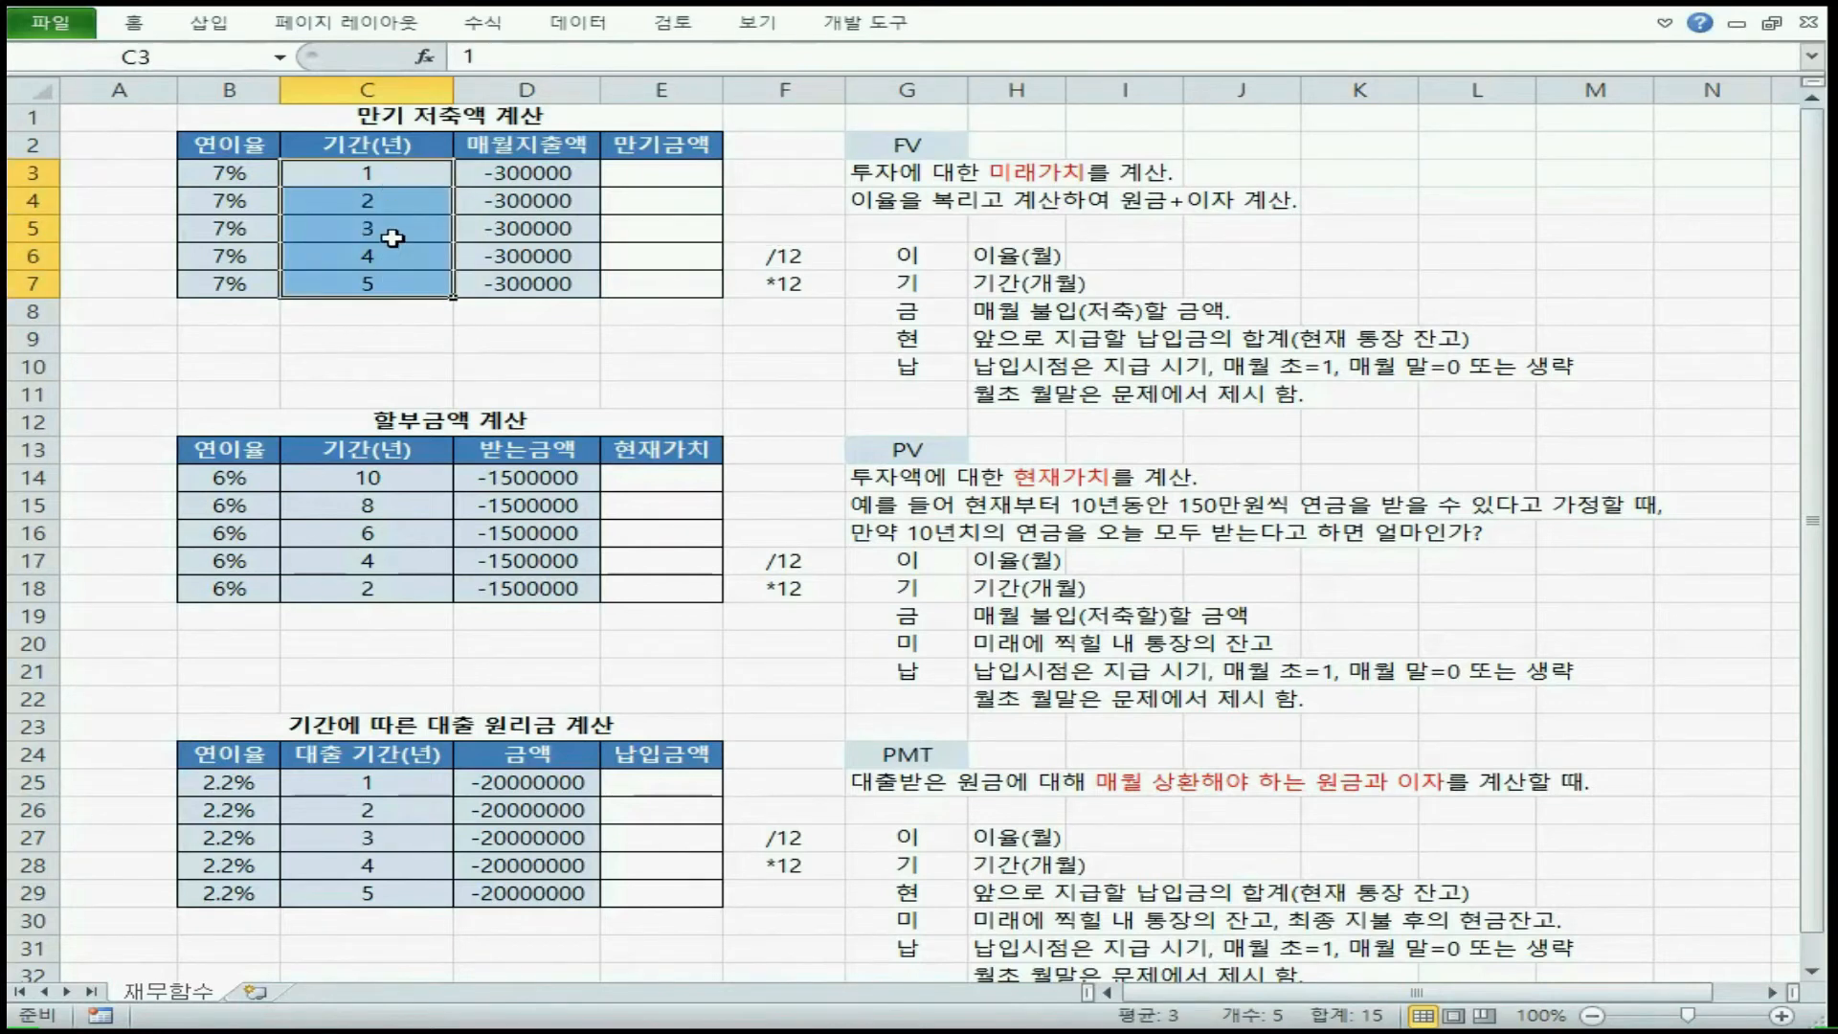
click(400, 284)
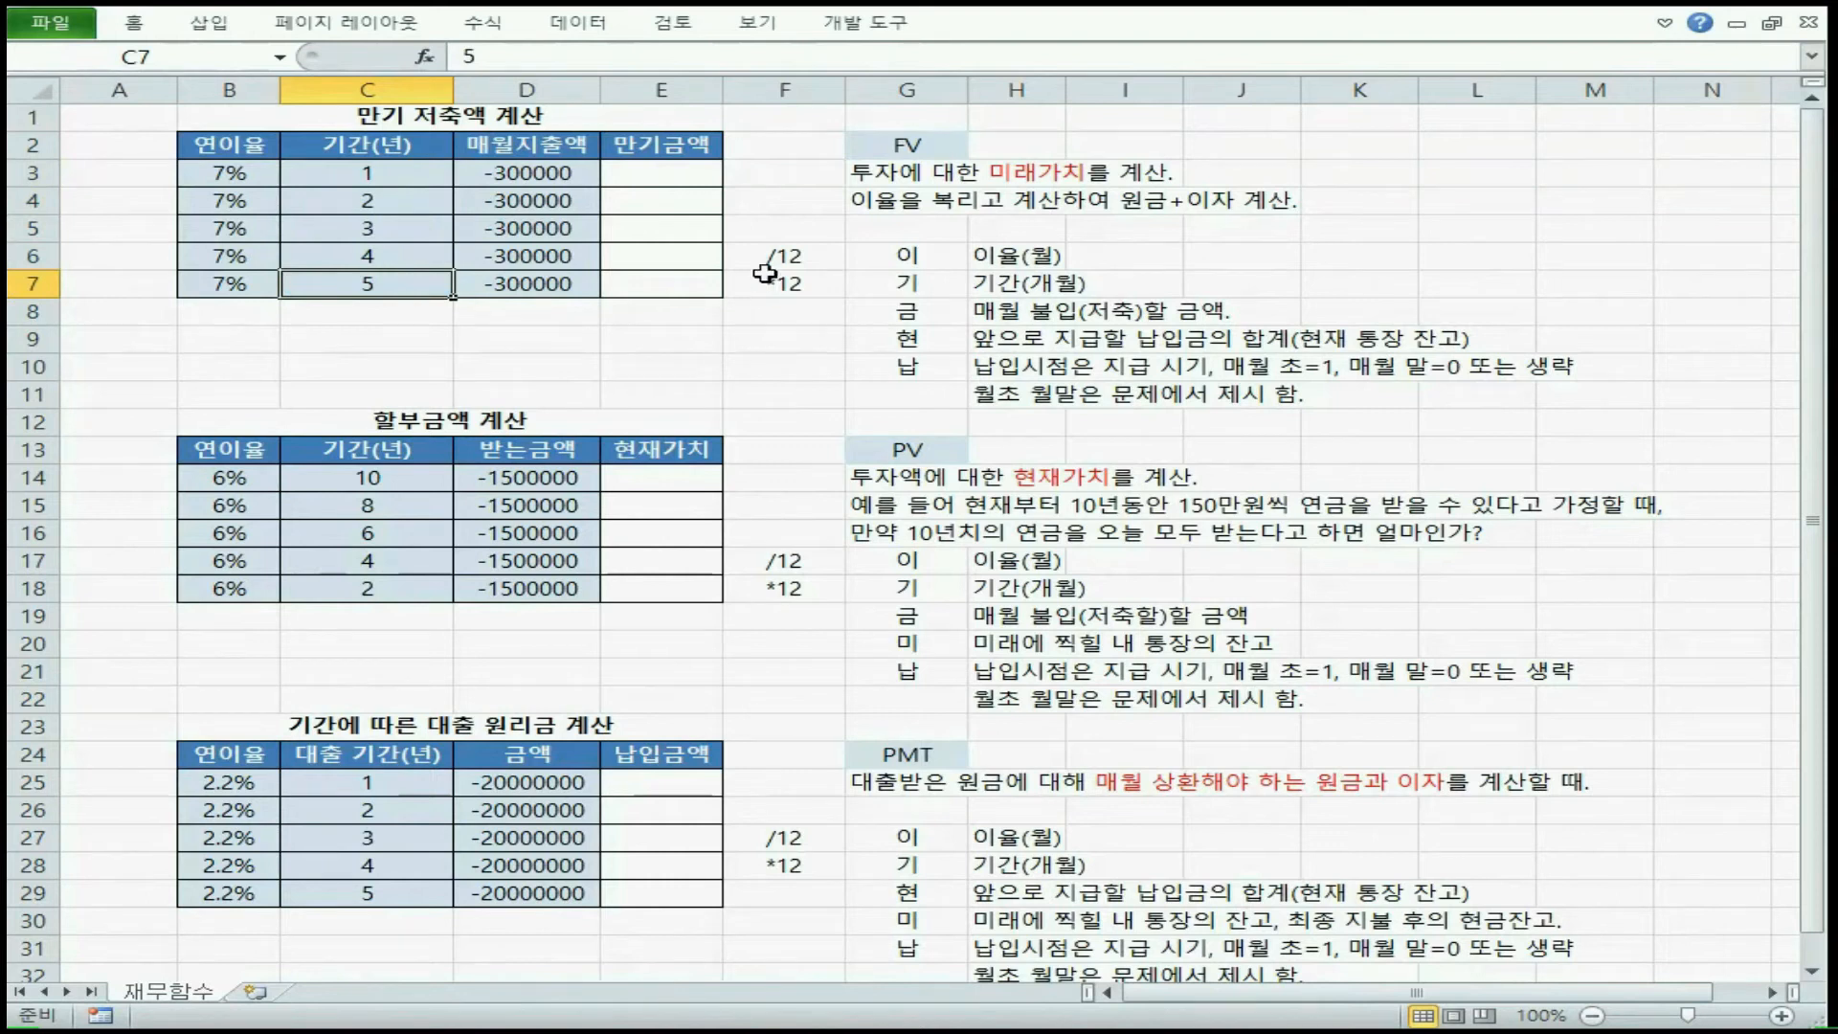
click(1033, 284)
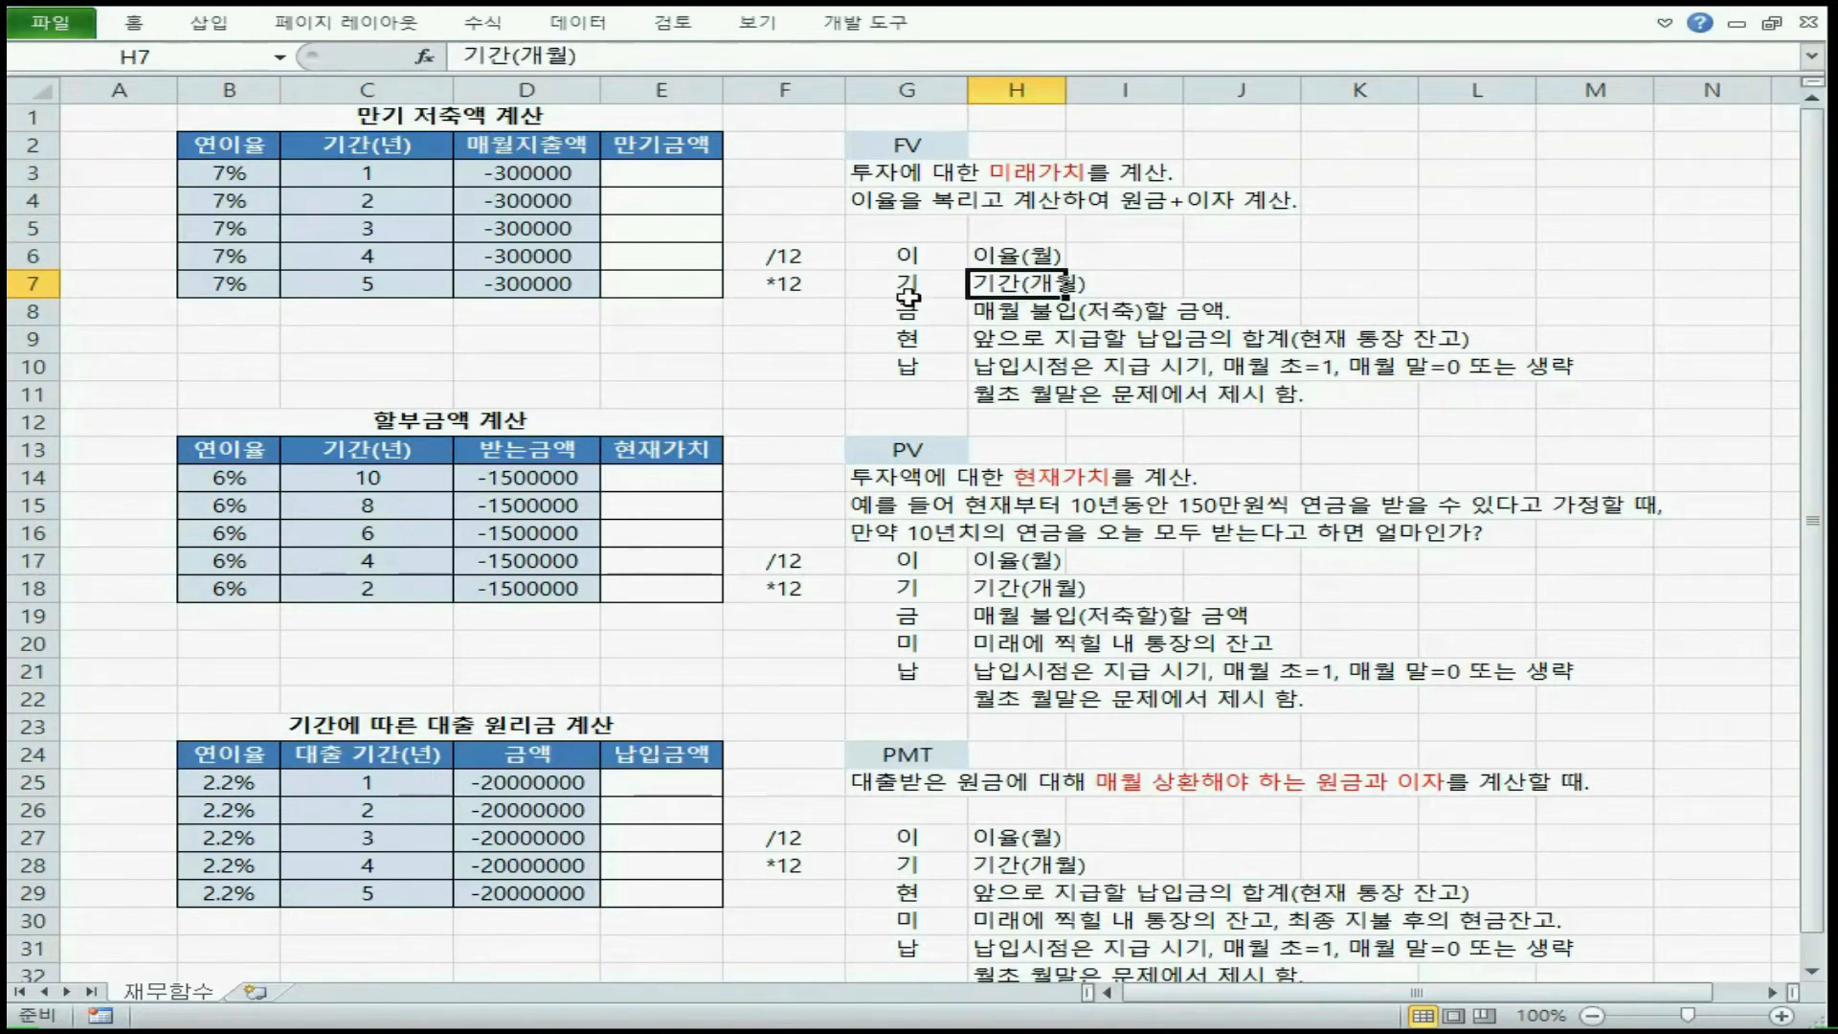
drag(254, 151, 329, 287)
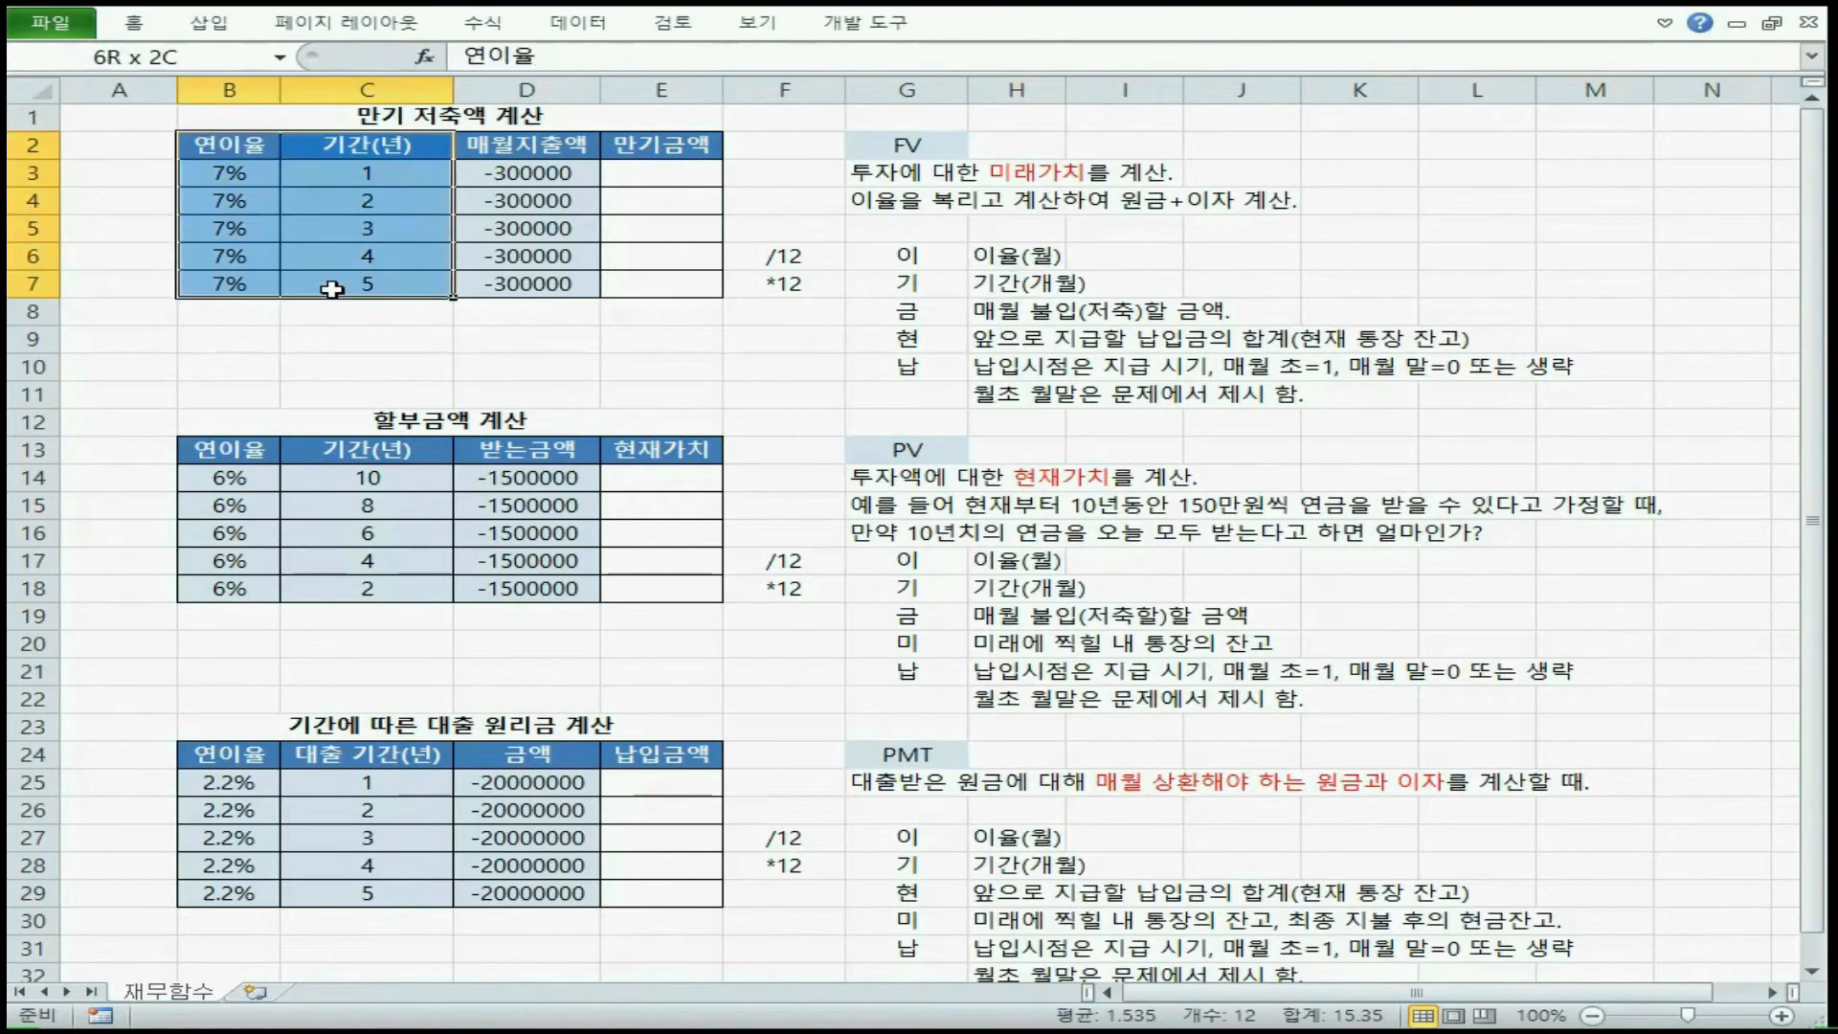
click(819, 256)
click(817, 283)
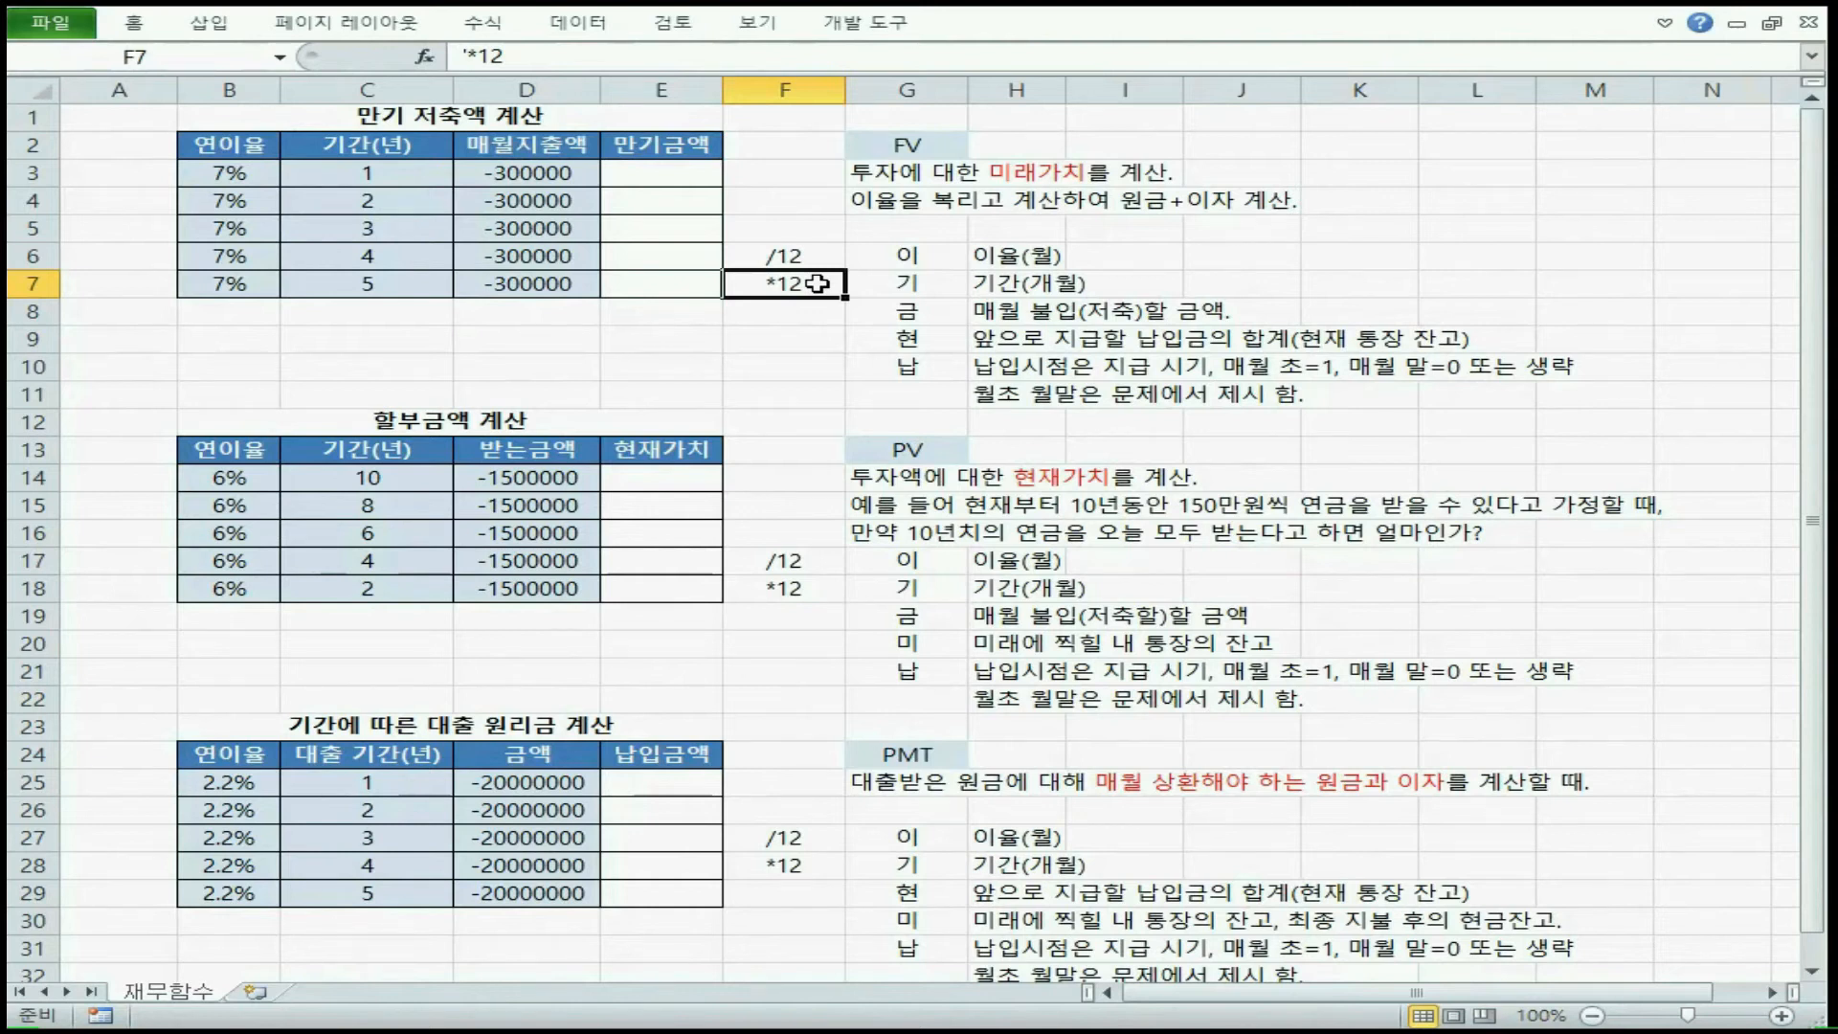
Start an FV formula in E3 with the monthly rate B3/12 as its first argument
click(661, 172)
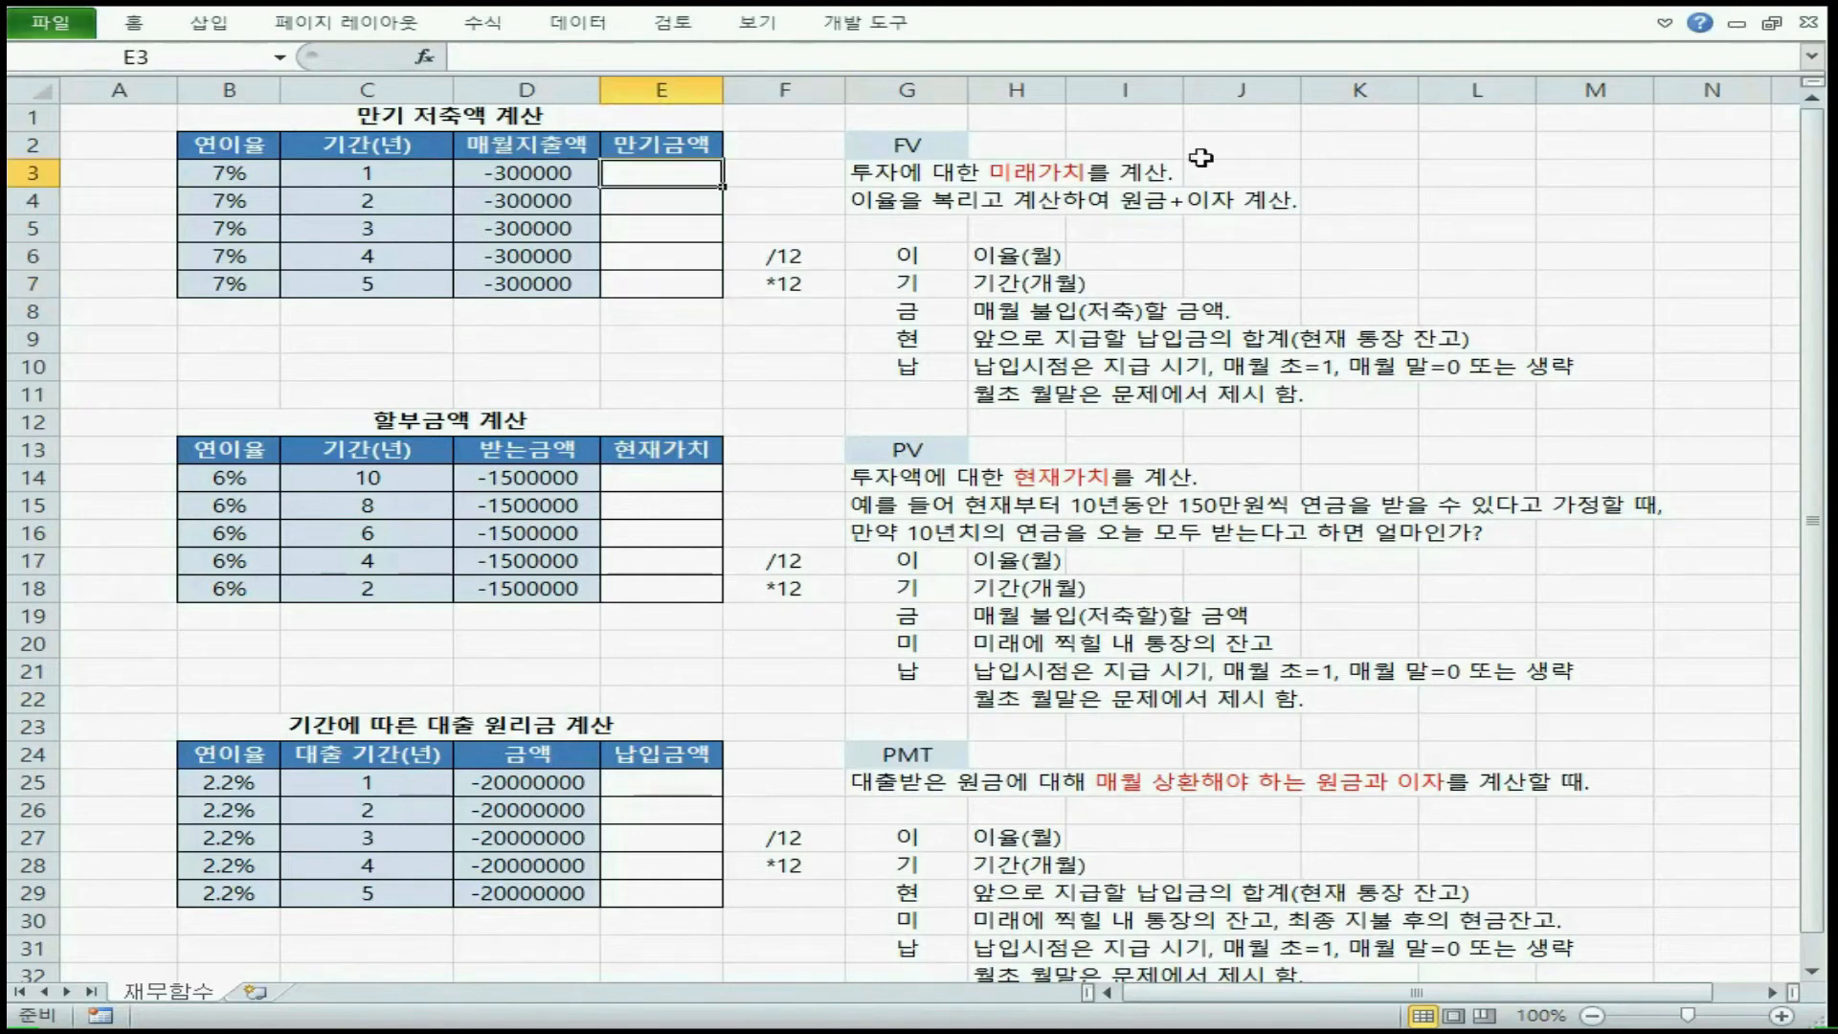
text(=fv)
key(Tab)
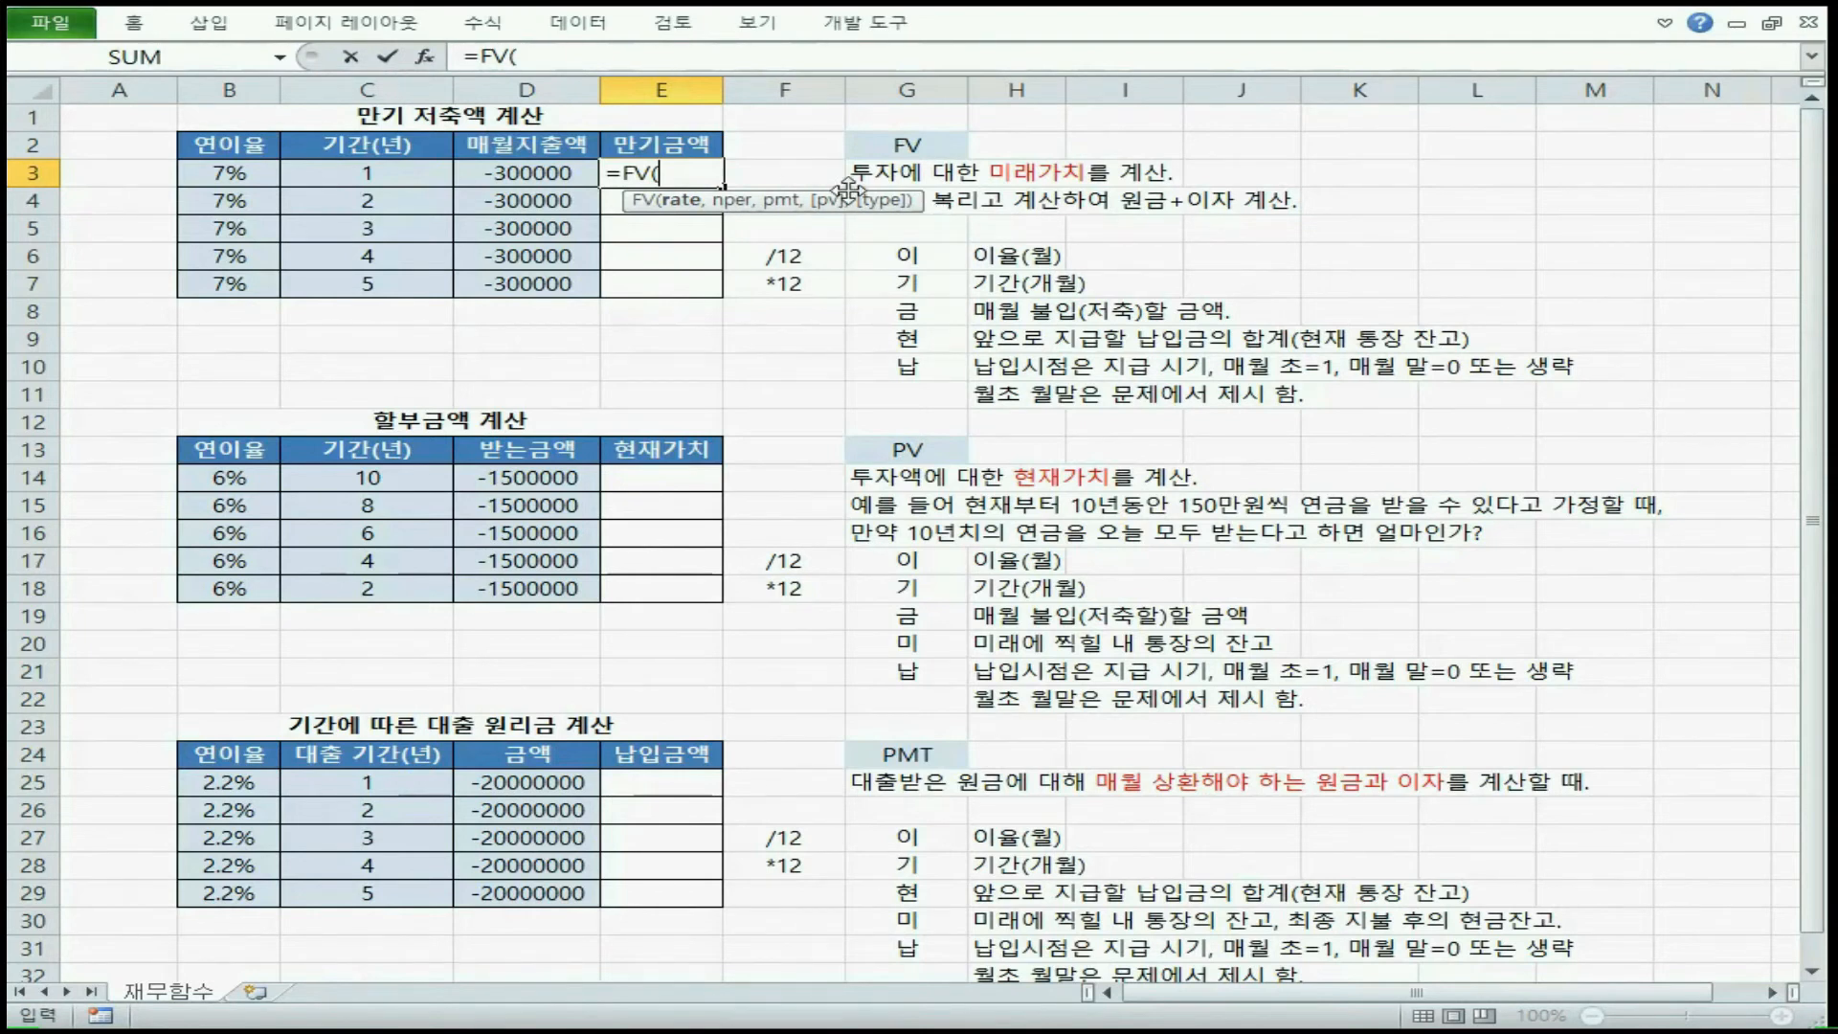
click(227, 175)
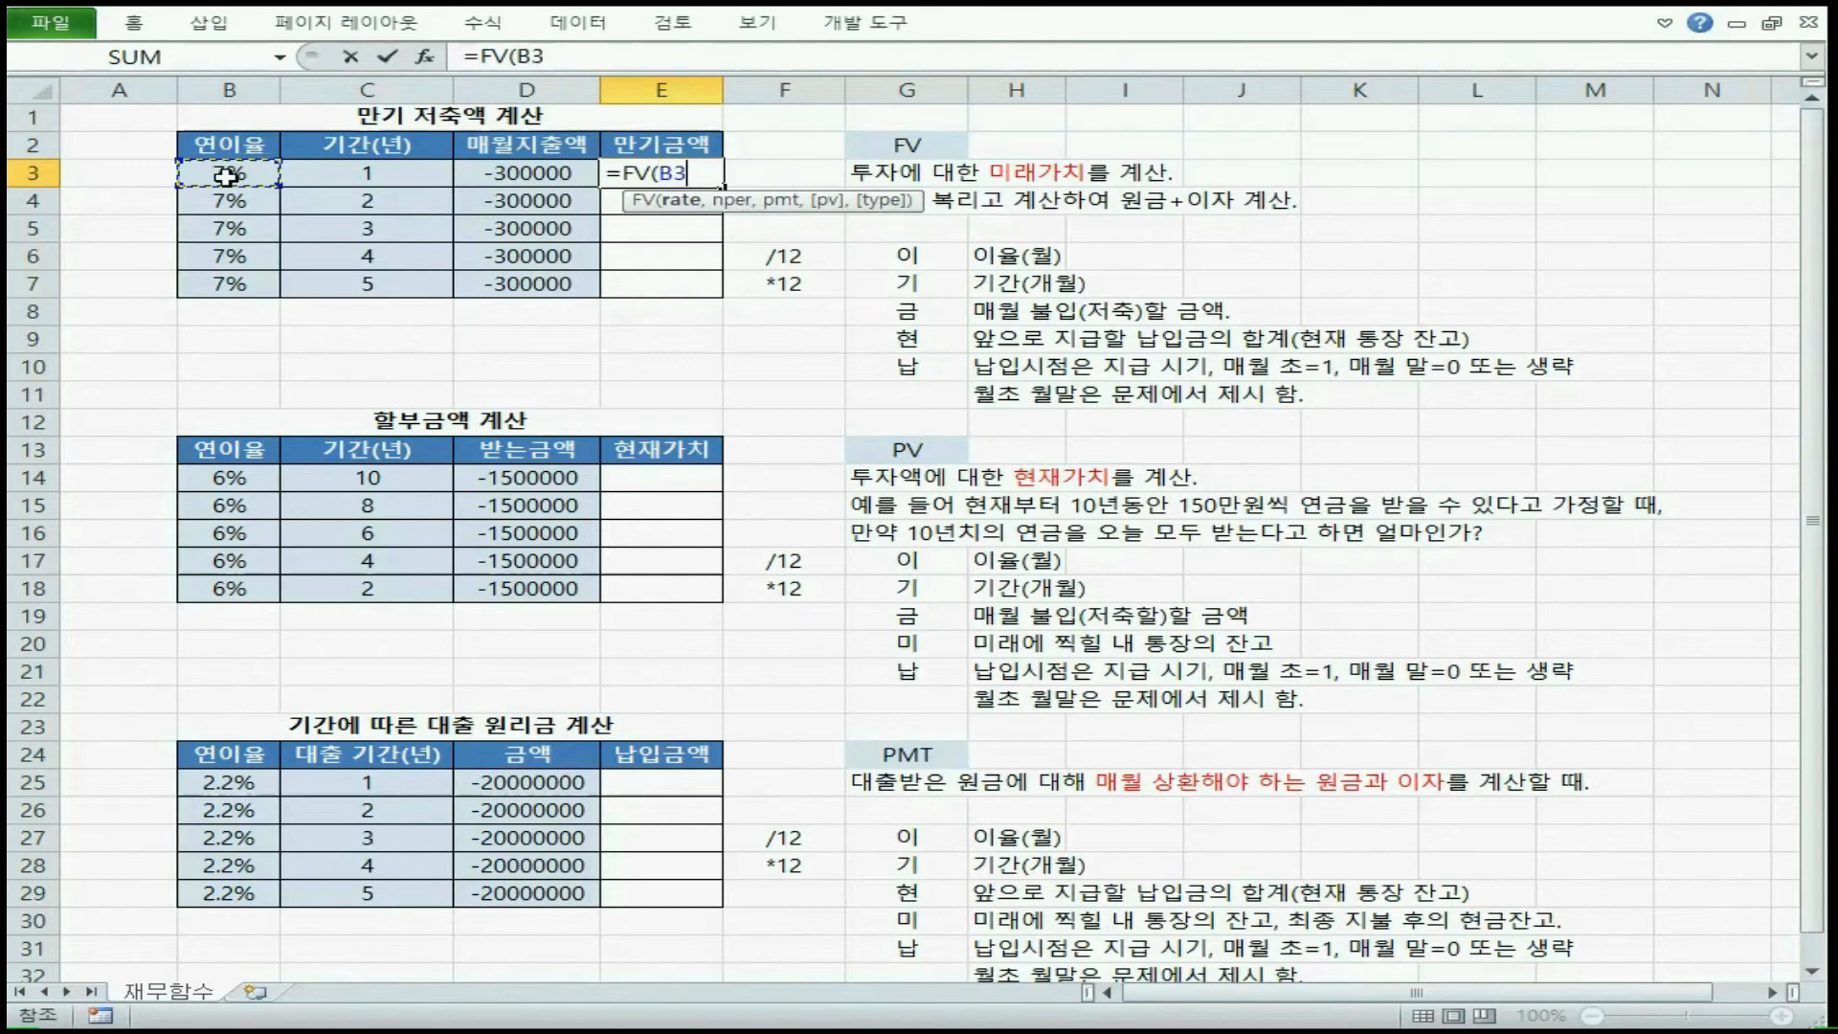
text(/12,)
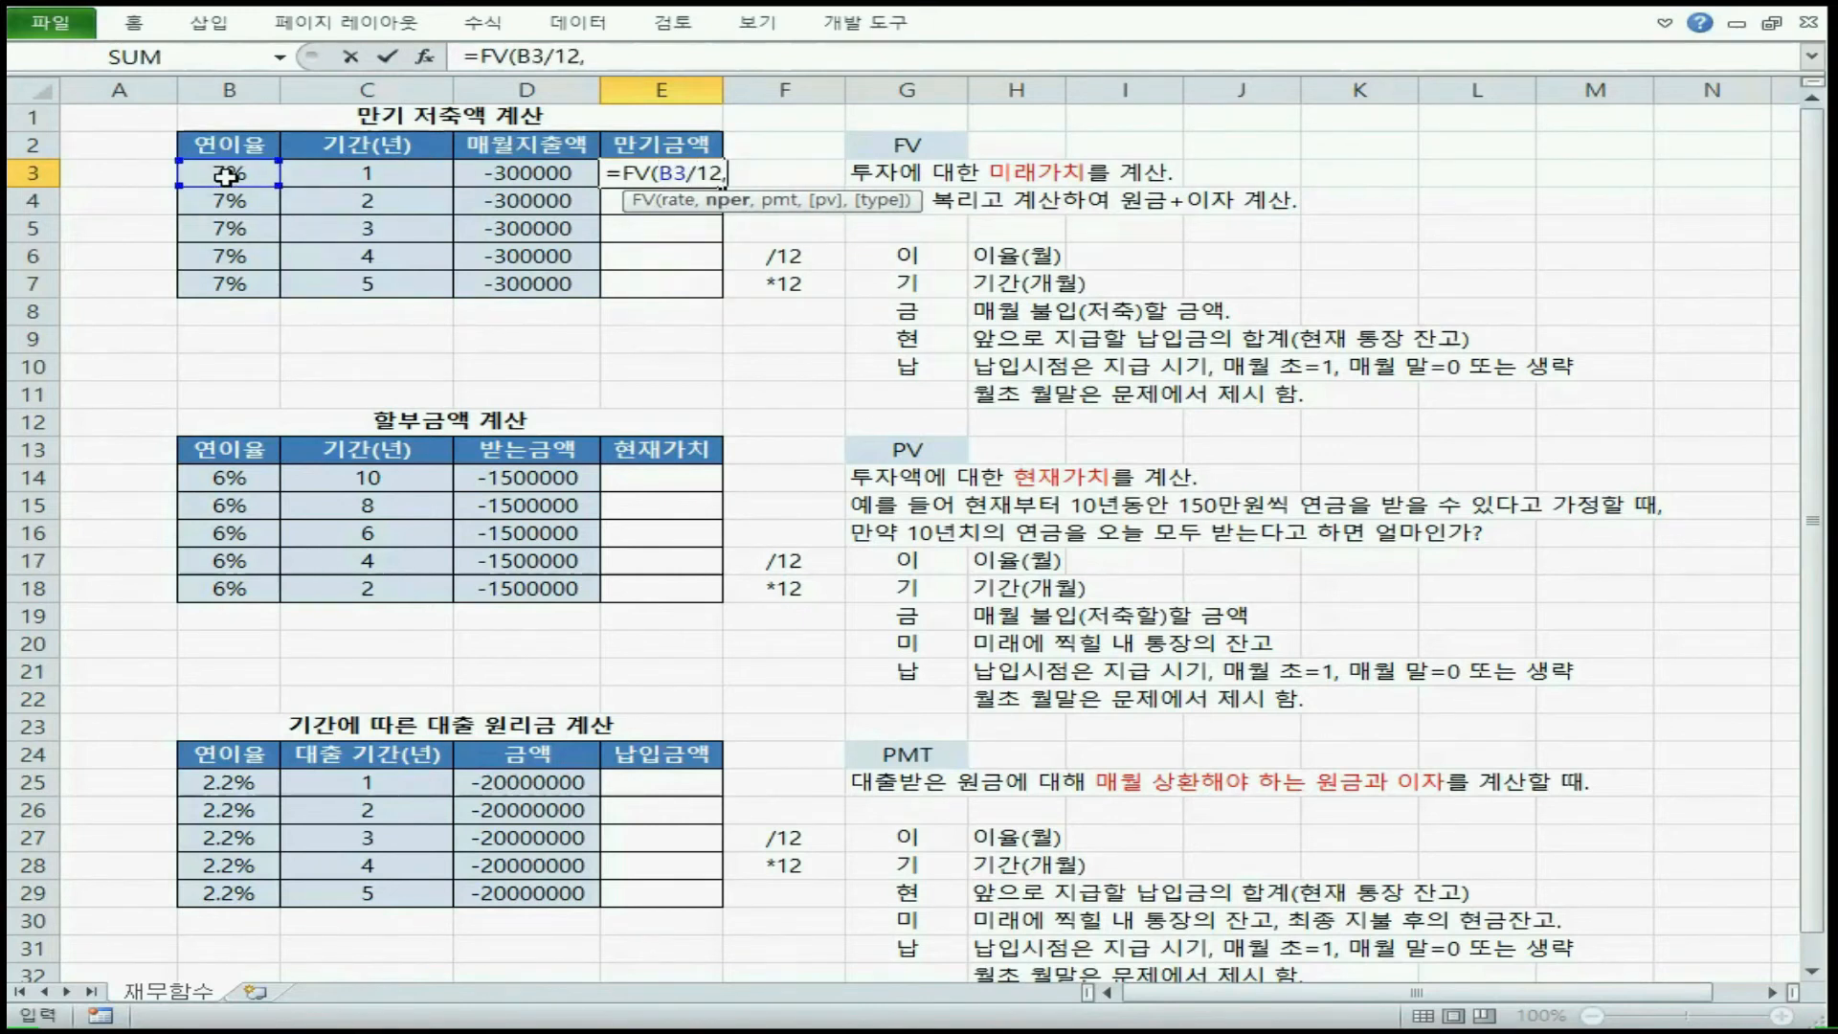
Add the period in months C3*12 and the monthly payment D3 as the FV formula's nper and pmt arguments
click(360, 172)
text(*)
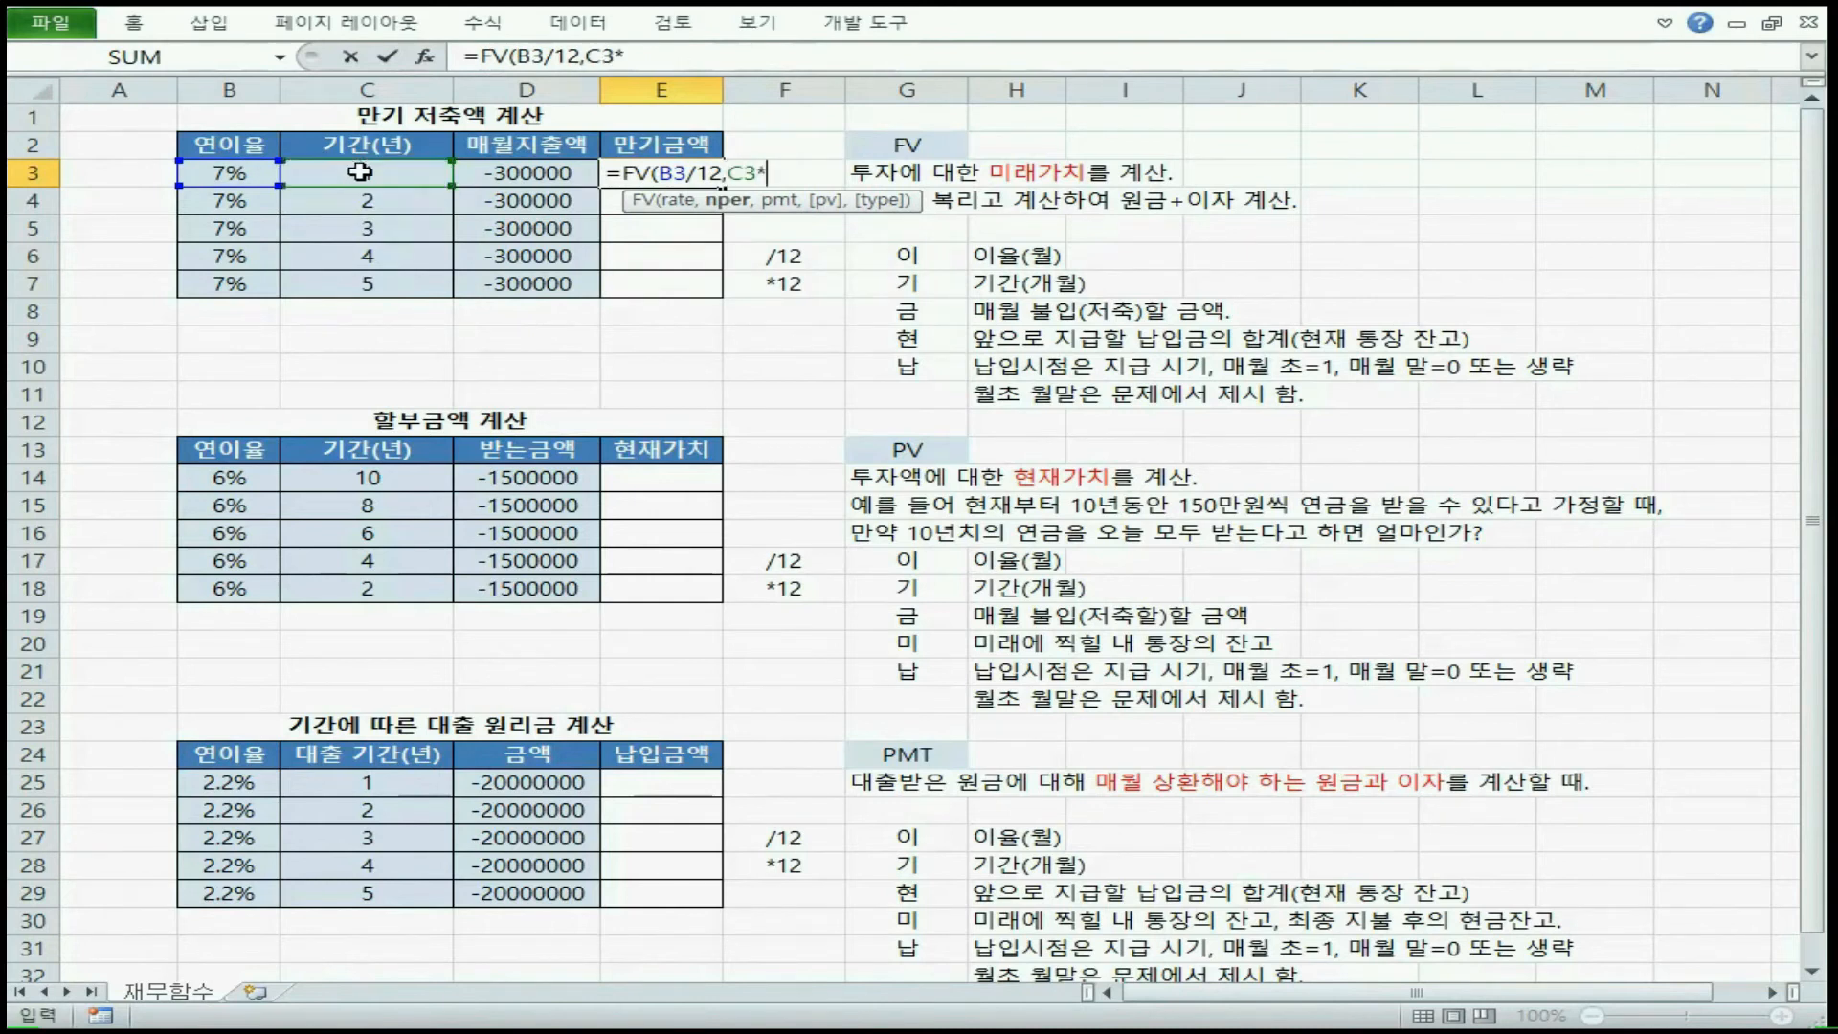
text(12,)
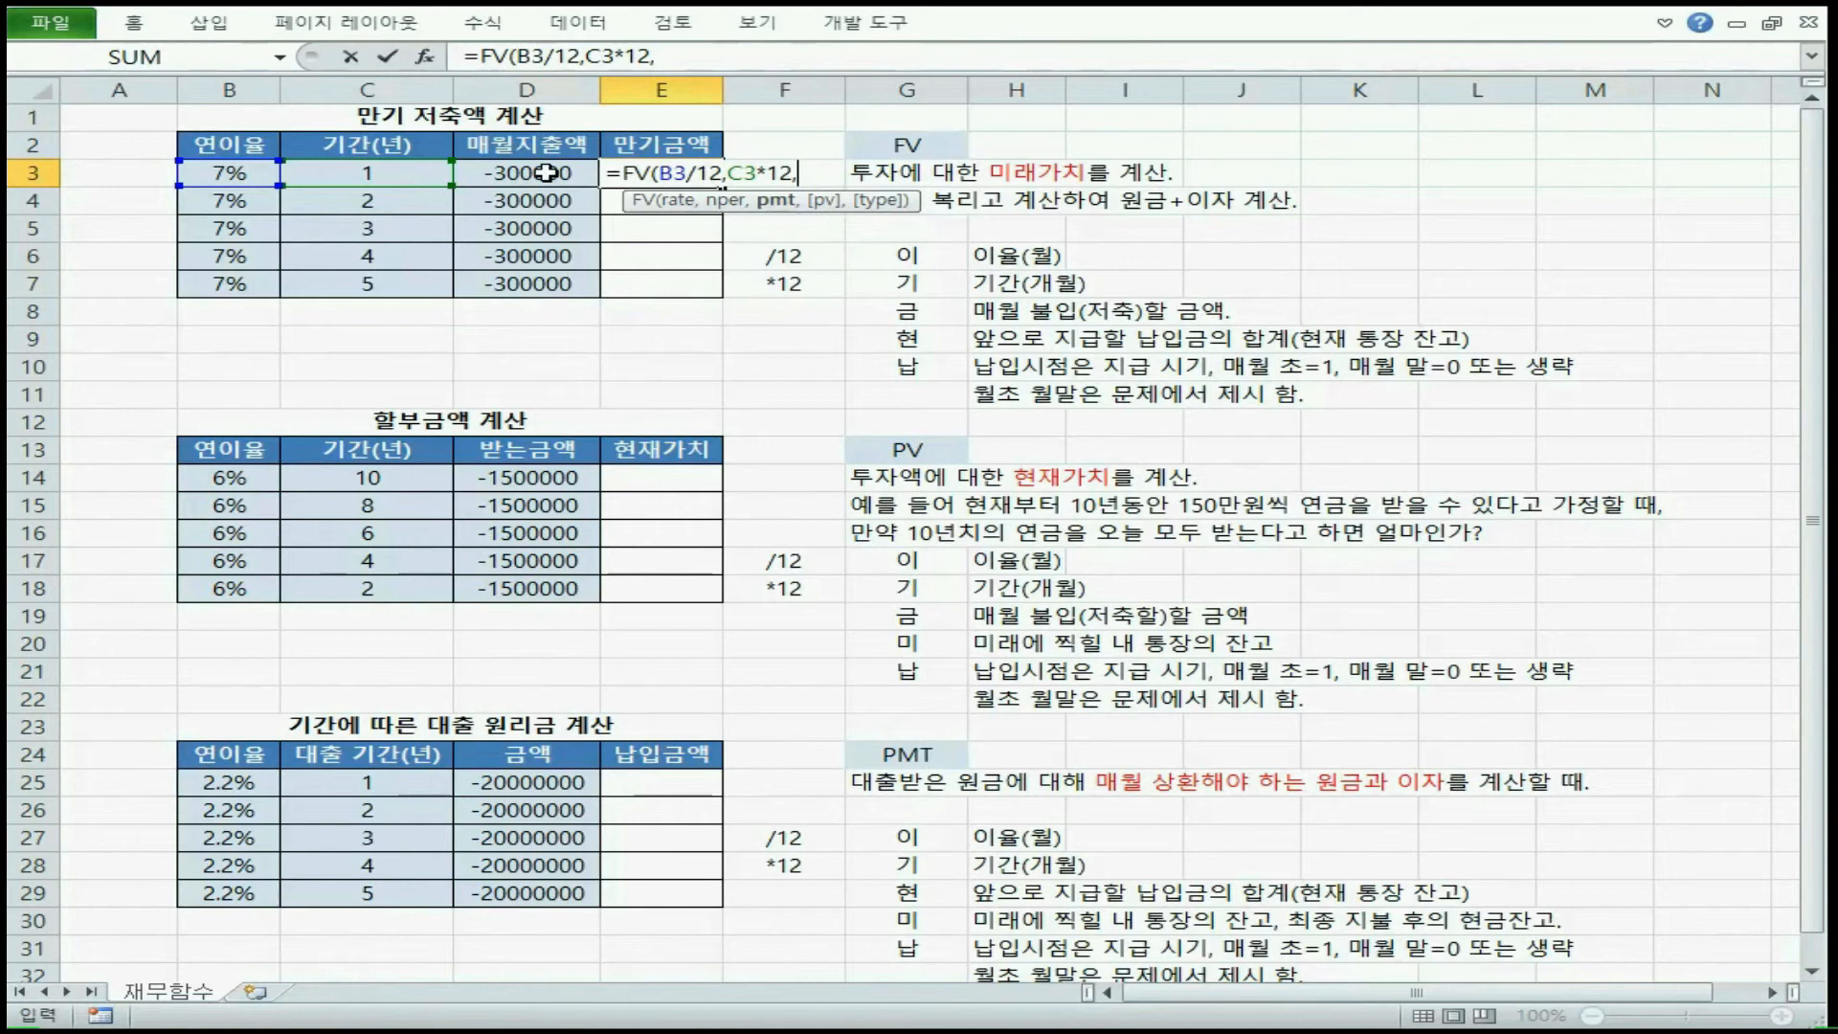
click(548, 172)
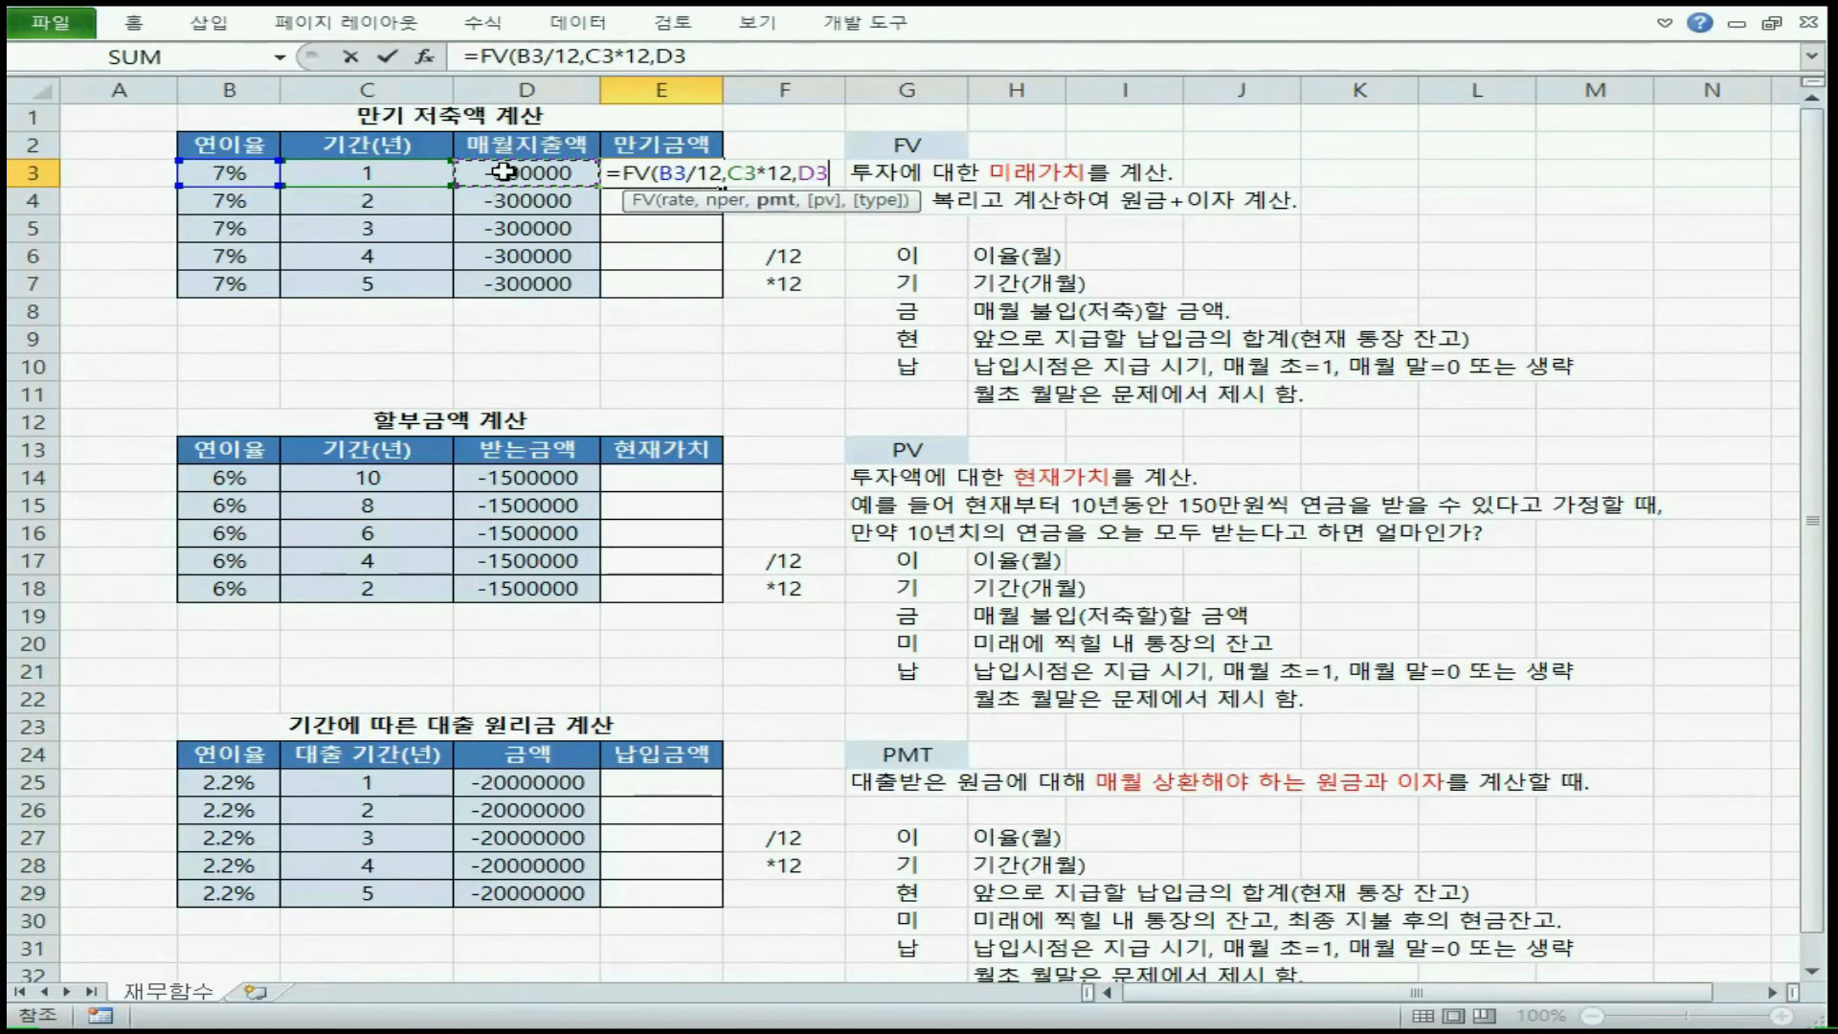
text(,)
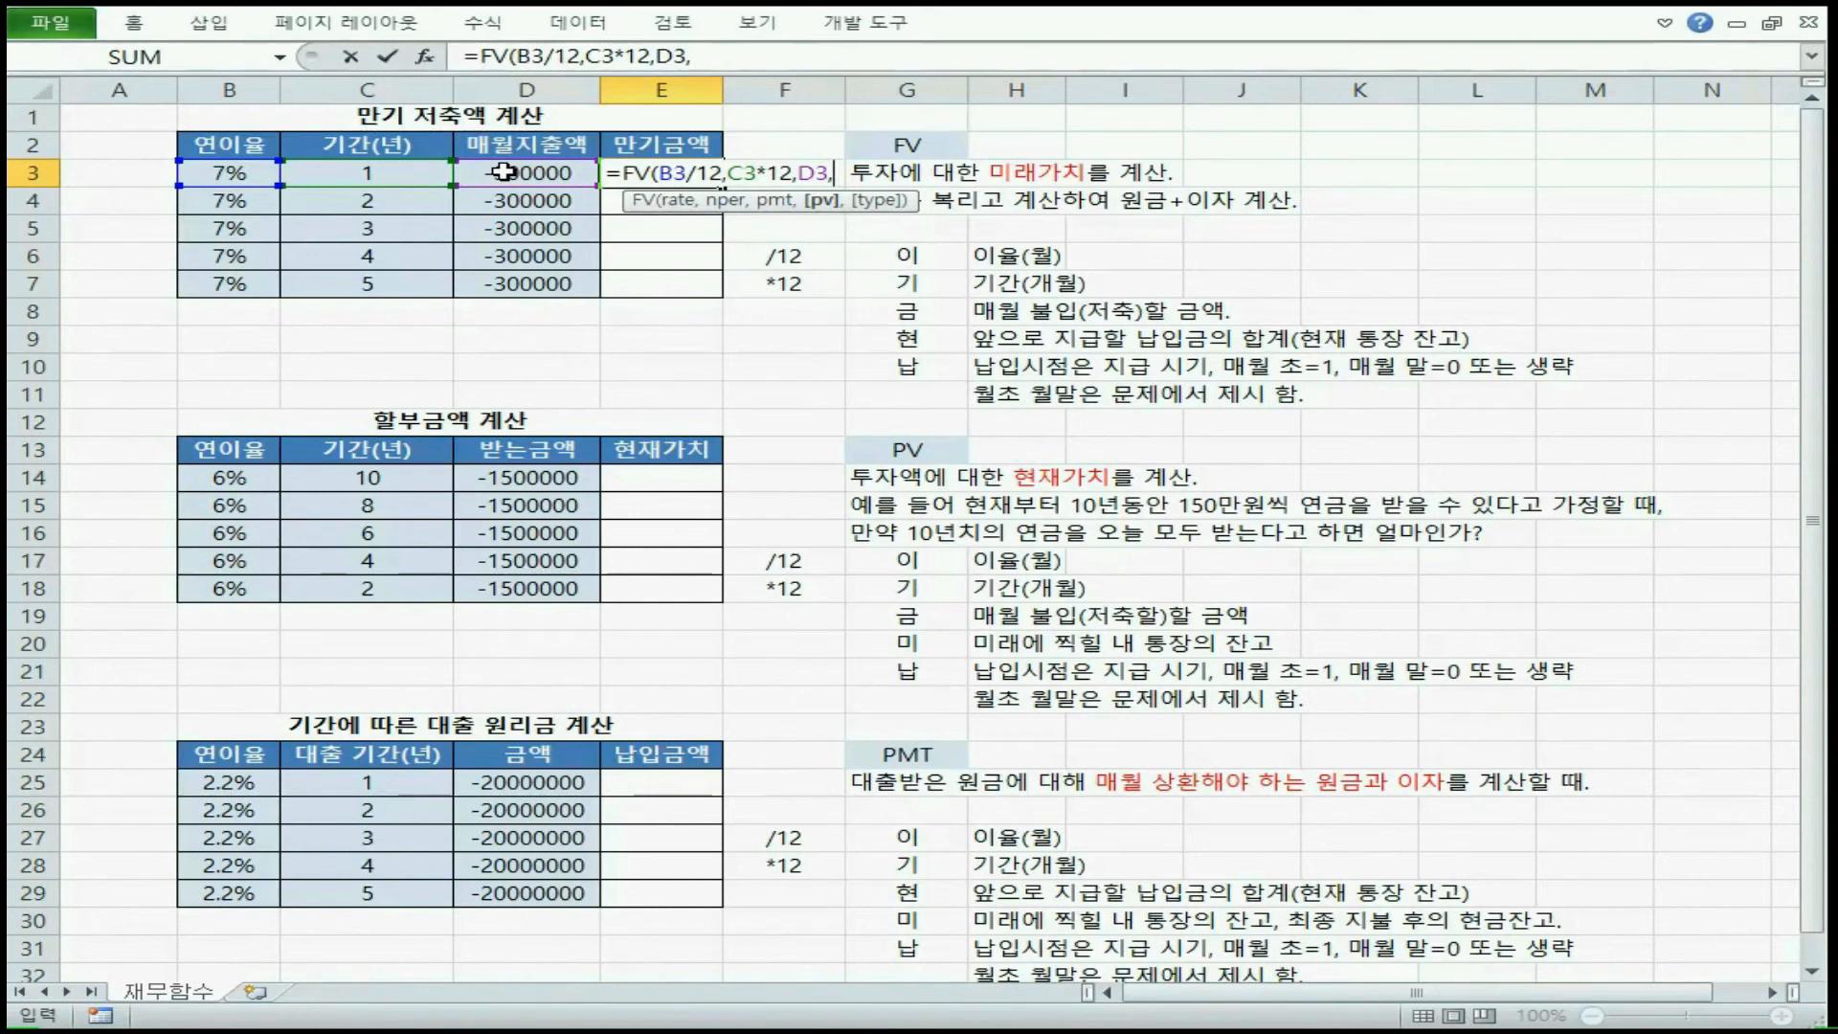
Complete the FV formula's arguments in E3 with pv 0 and type 1 for start-of-month payments, and close the parenthesis
text(0,)
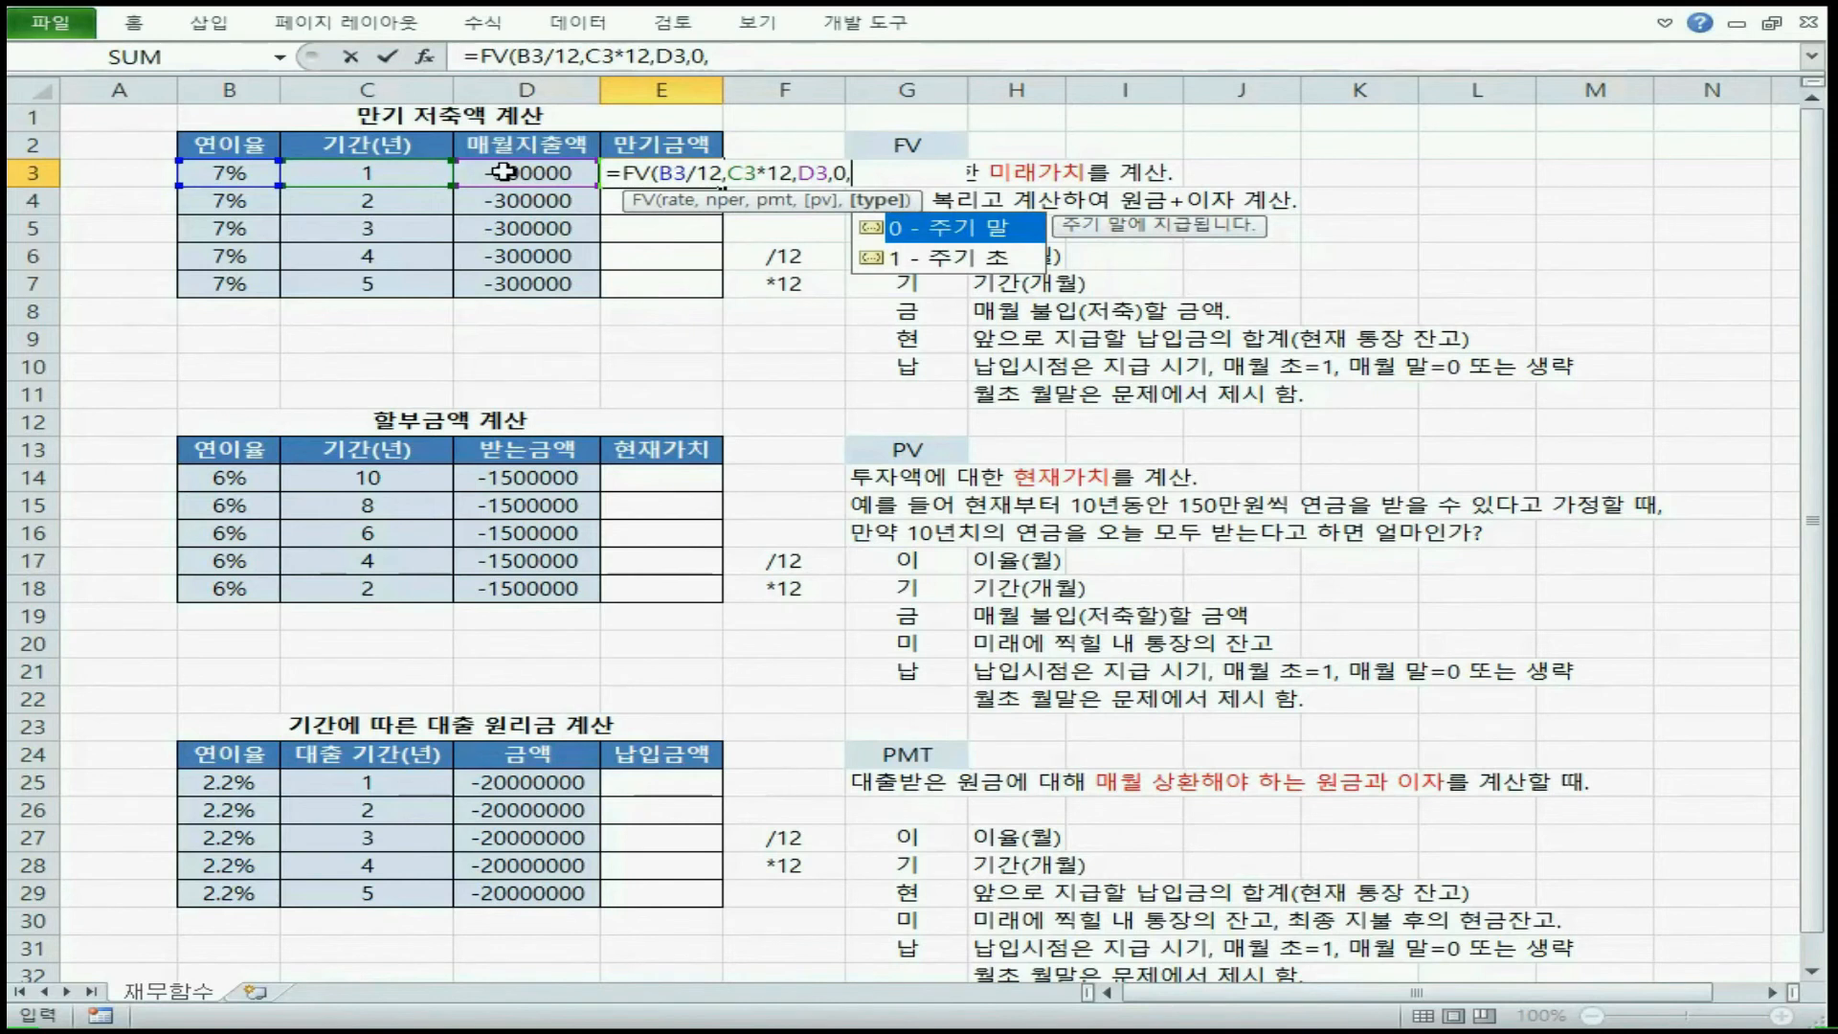
text(0)
key(BackSpace)
text(1))
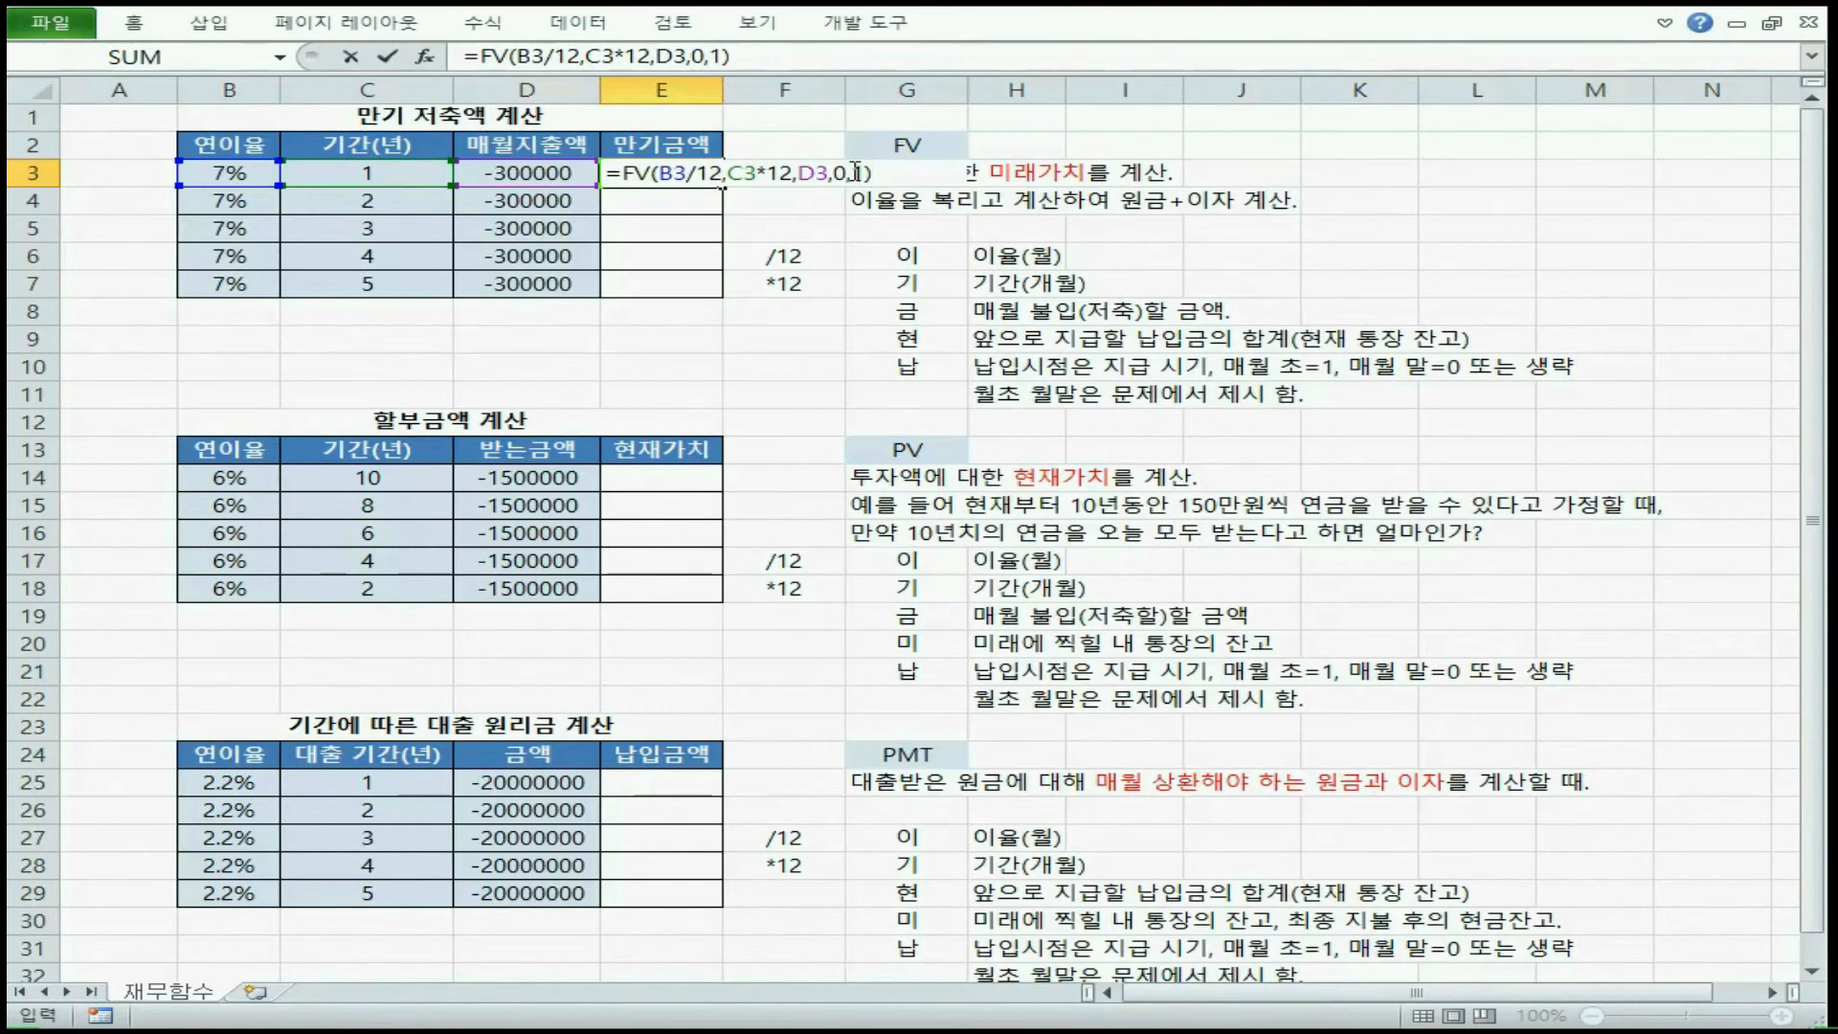
Try the month-end forms in E3 with type 0 and with pv and type omitted, and restore those arguments as 0 and 1
double_click(855, 172)
text(0)
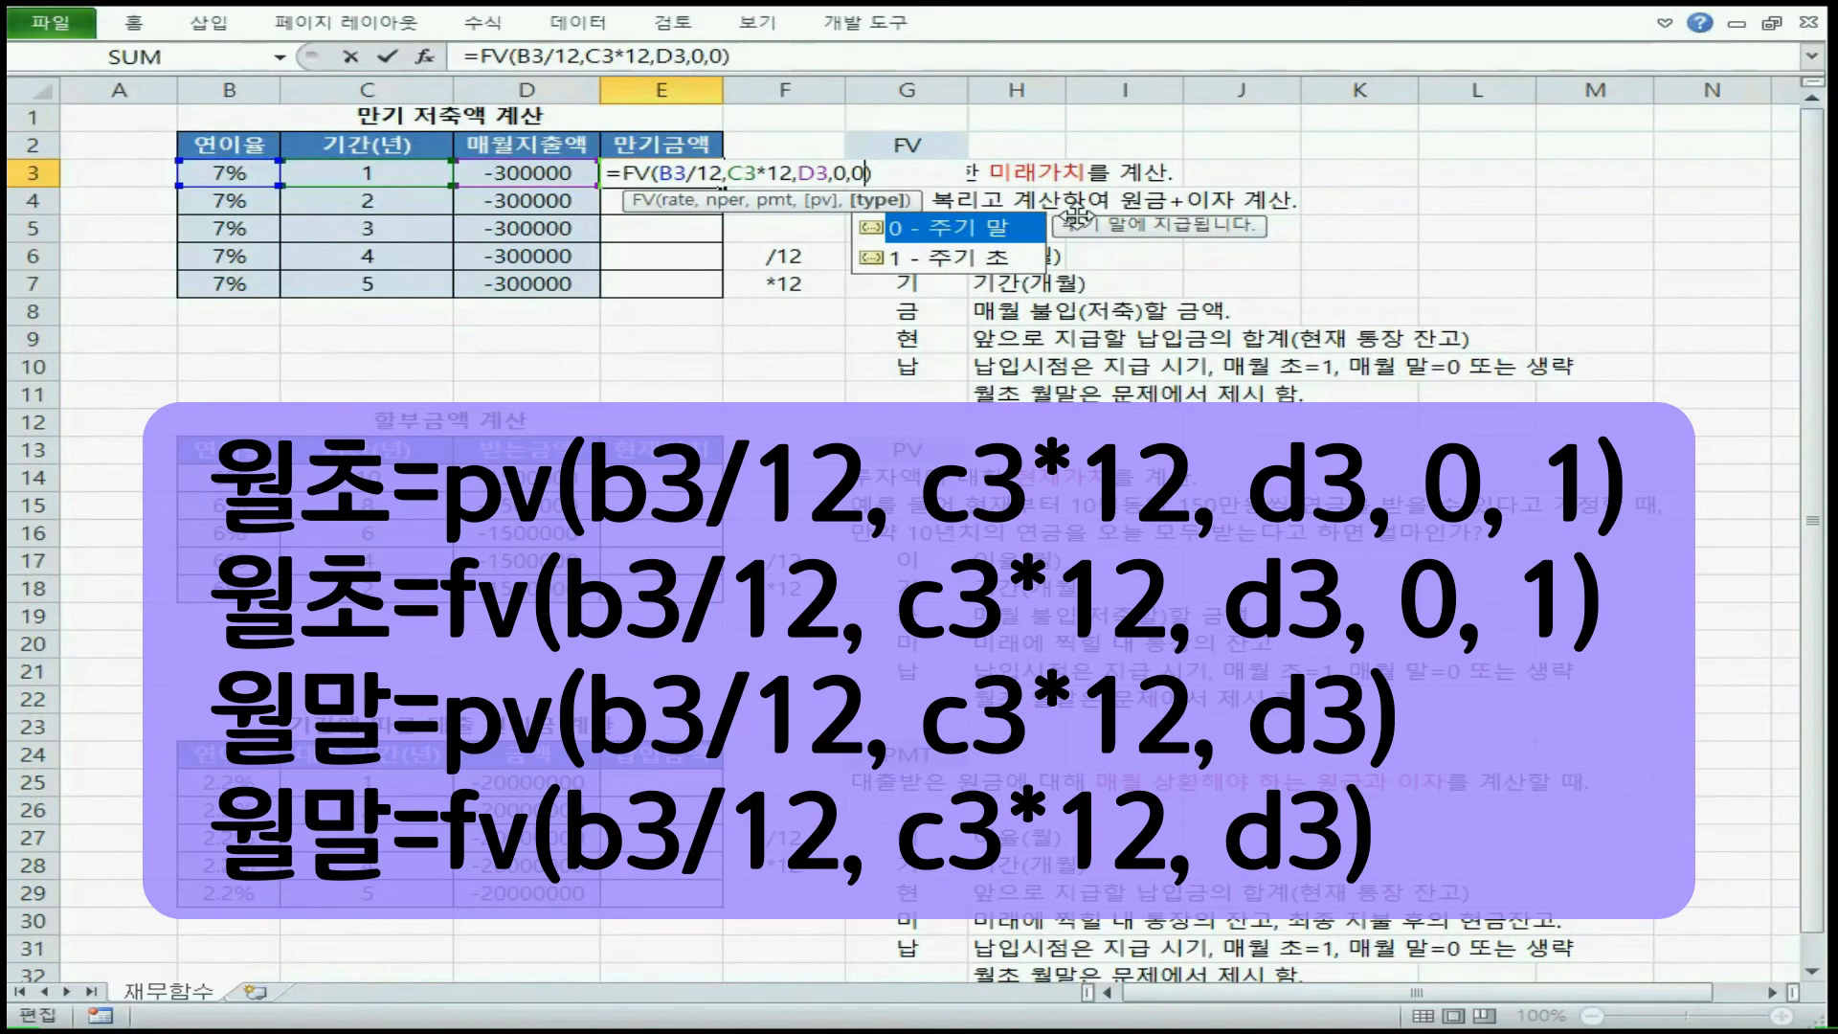
key(BackSpace)
key(BackSpace)
key(BackSpace)
key(BackSpace)
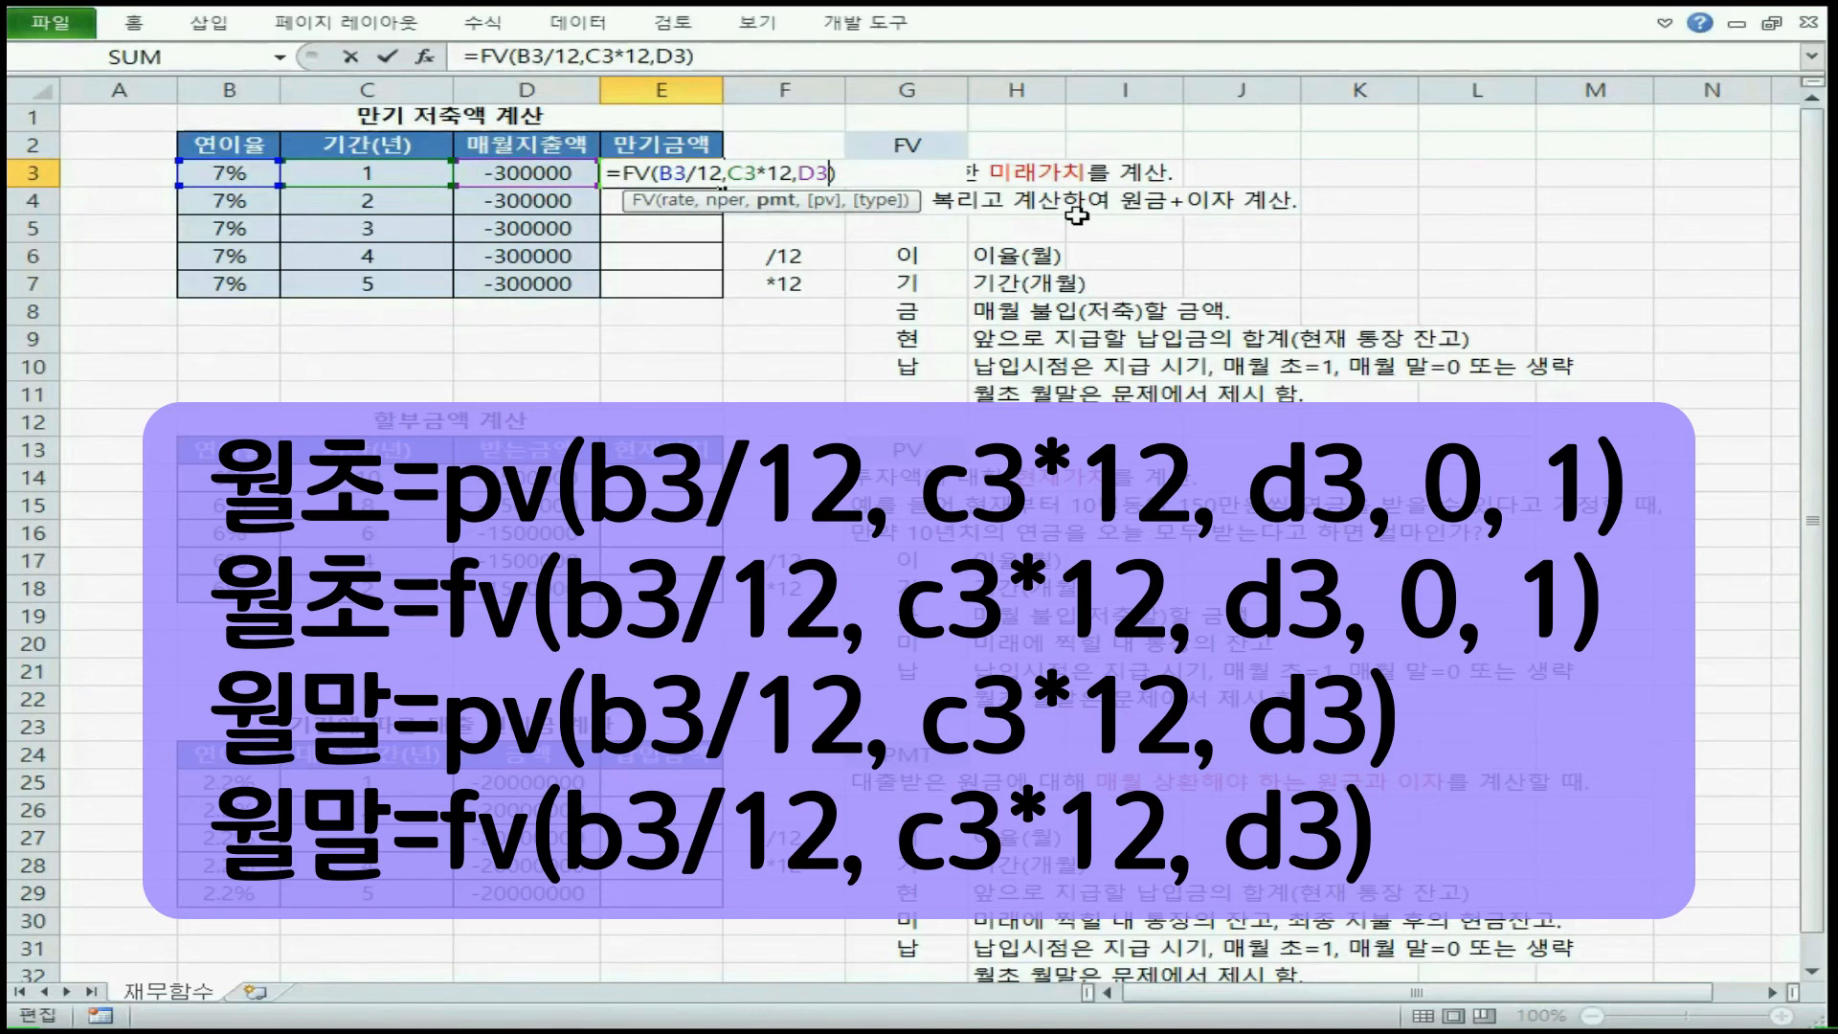
text(,0,0)
key(BackSpace)
text(1)
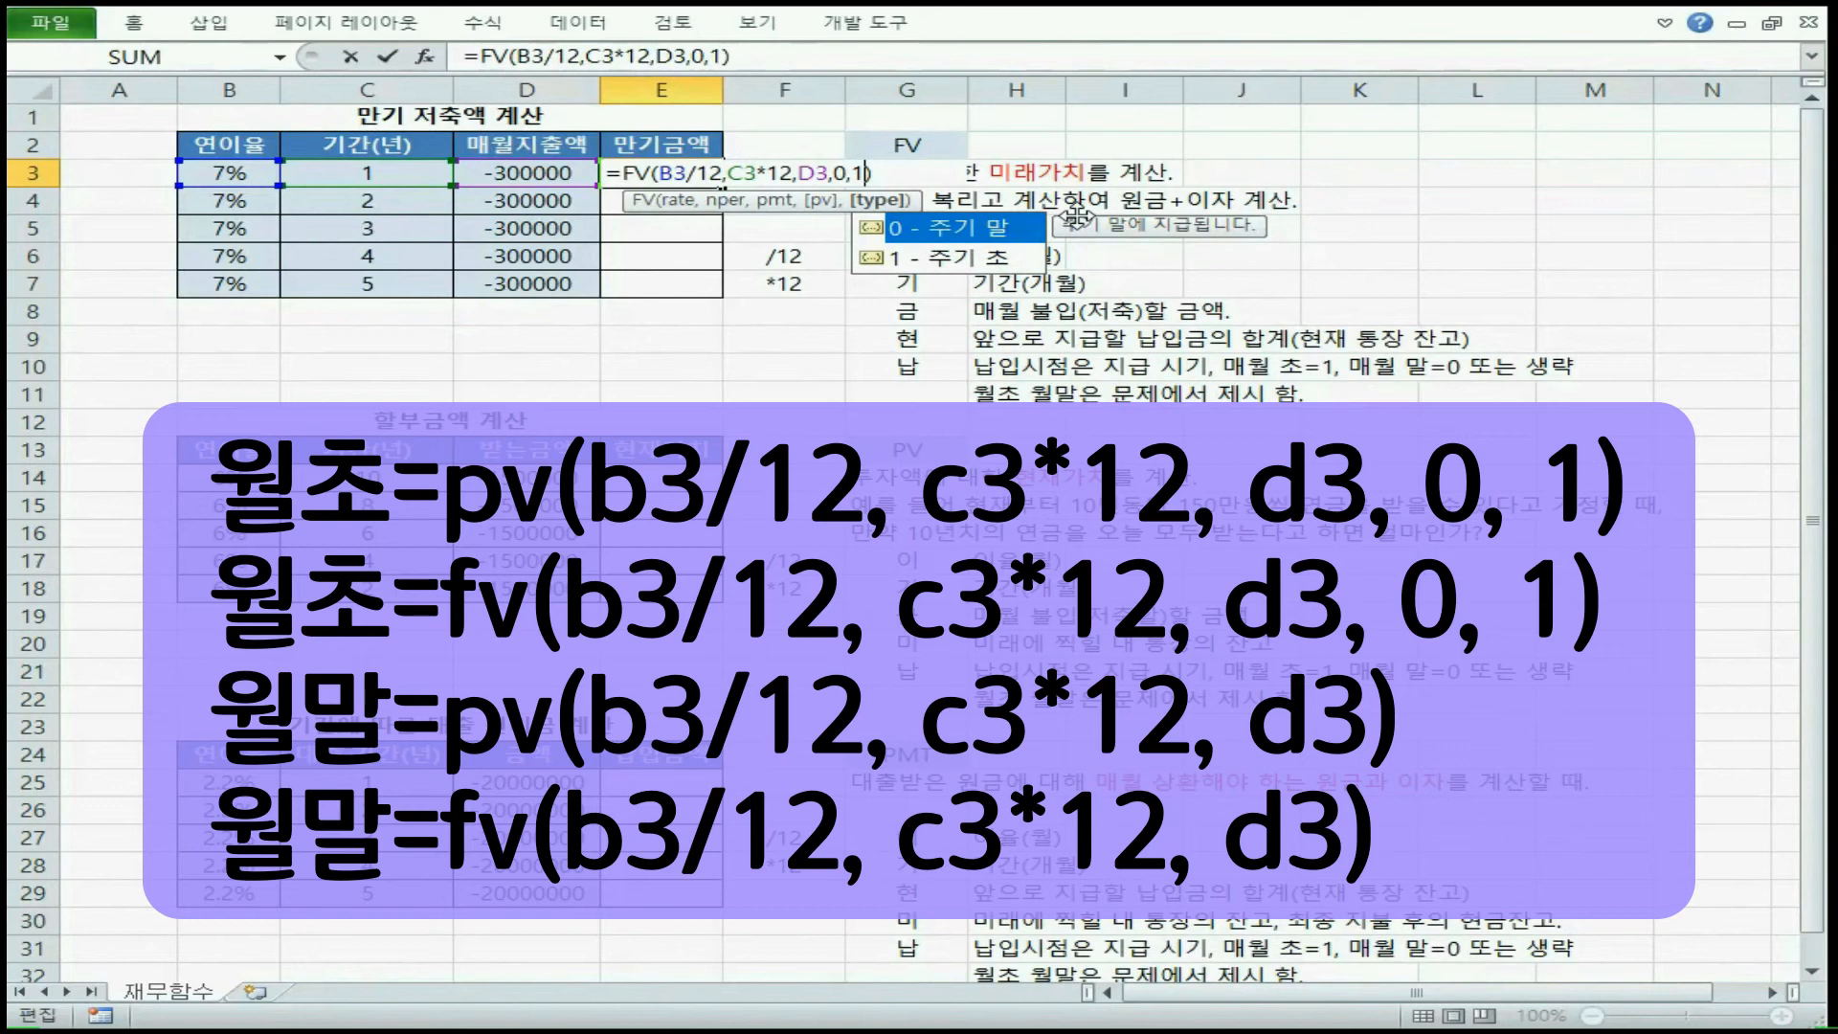
Try the FV formula in E3 without its pv and type arguments, and put them back as 0 and 1
key(BackSpace)
text(0)
key(BackSpace)
key(BackSpace)
key(BackSpace)
key(BackSpace)
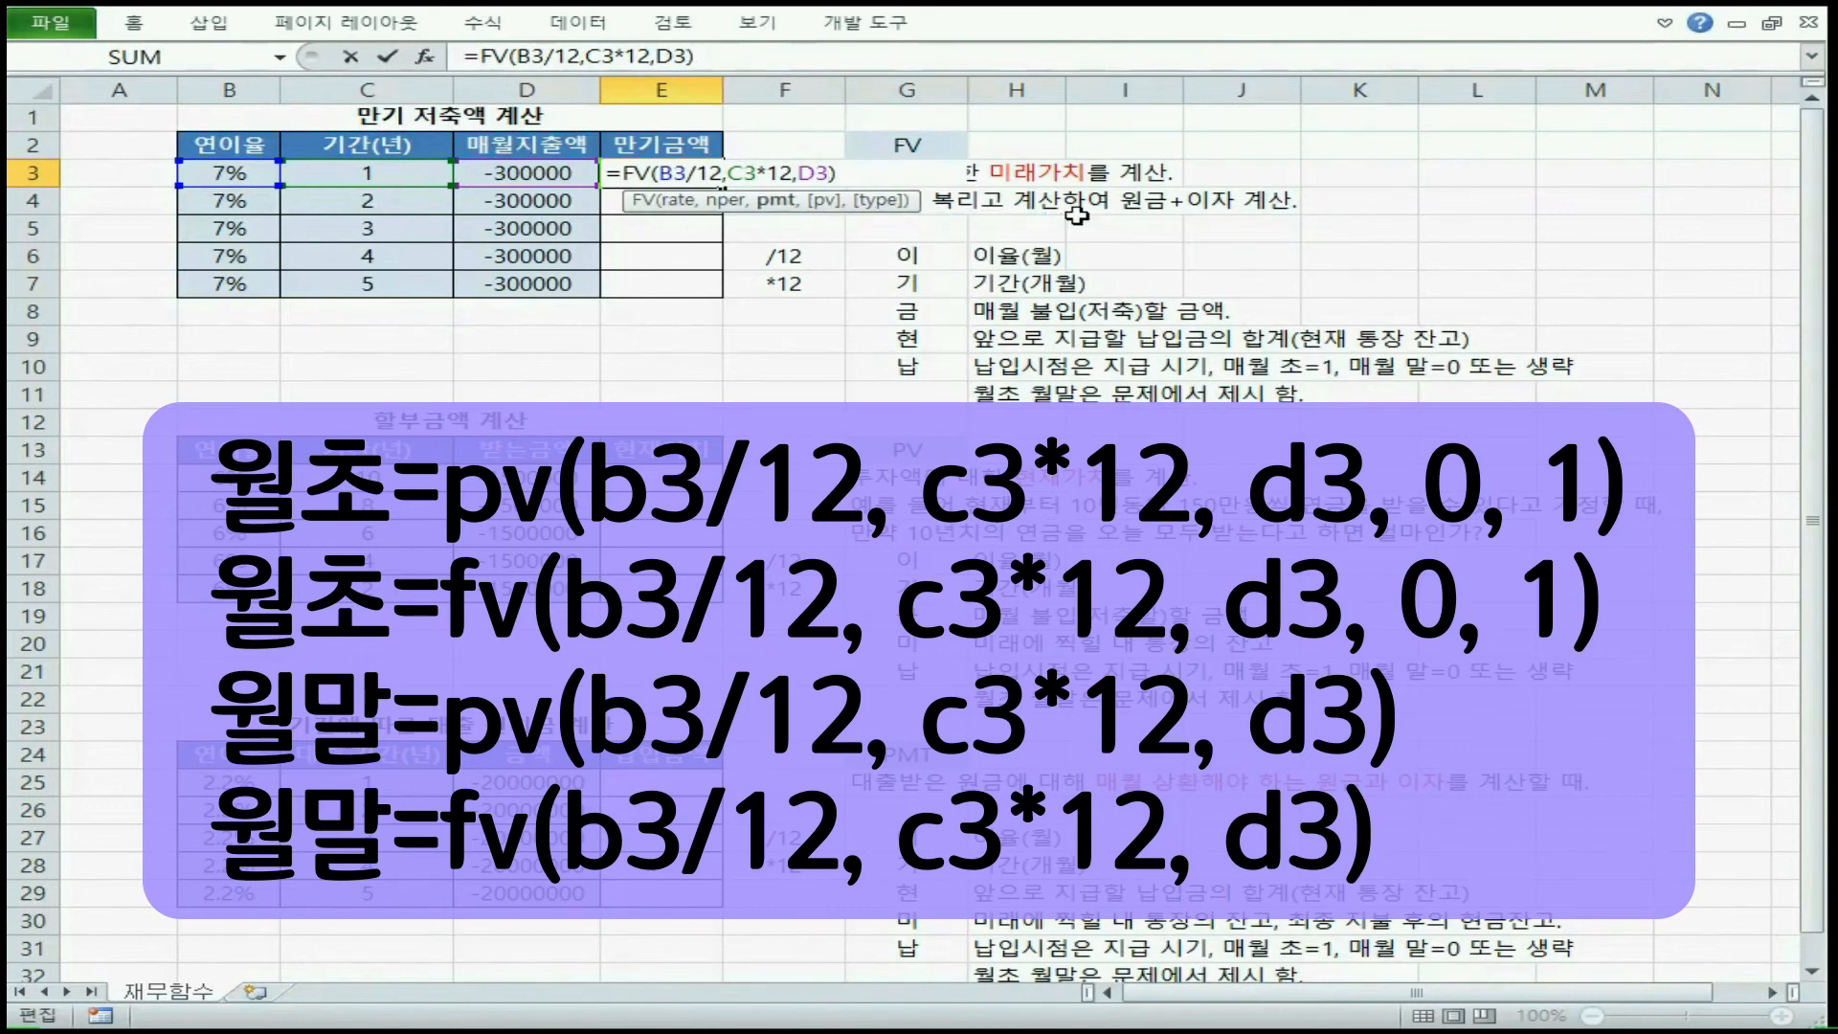
text(,0,1)
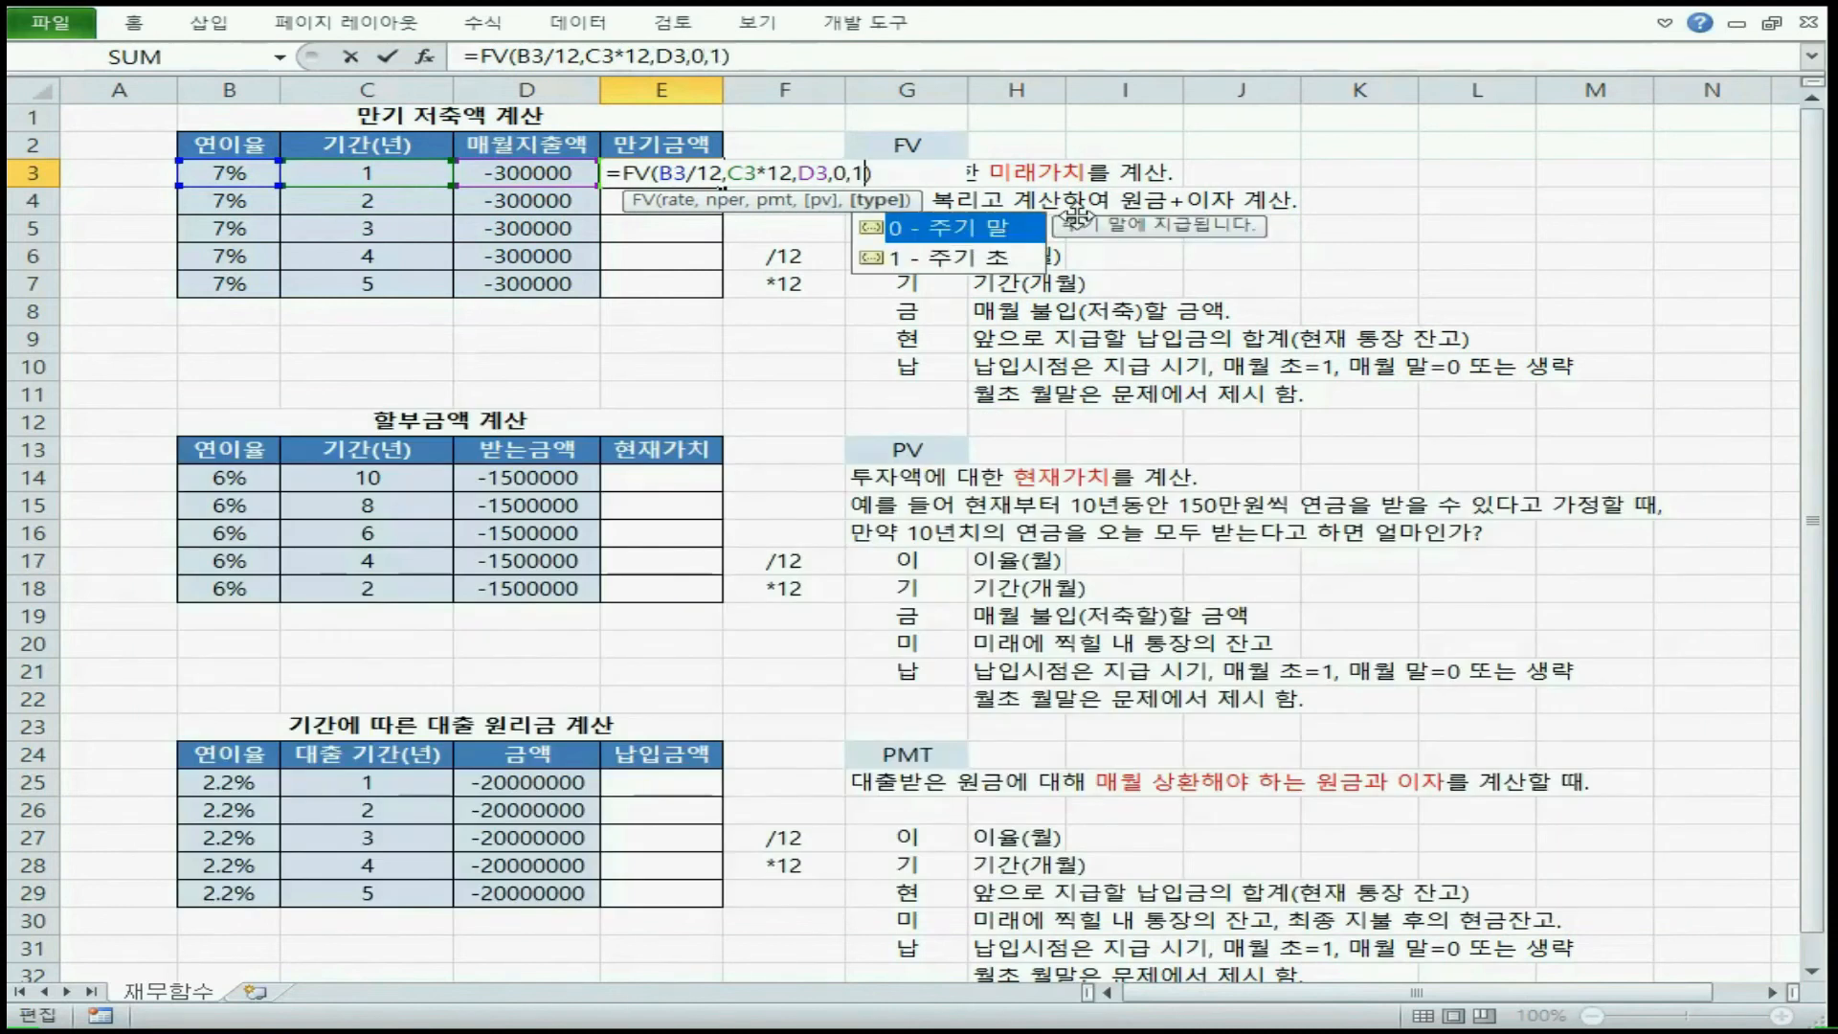
Enter the FV formula in E3 and fill it down through E7
key(Return)
click(735, 182)
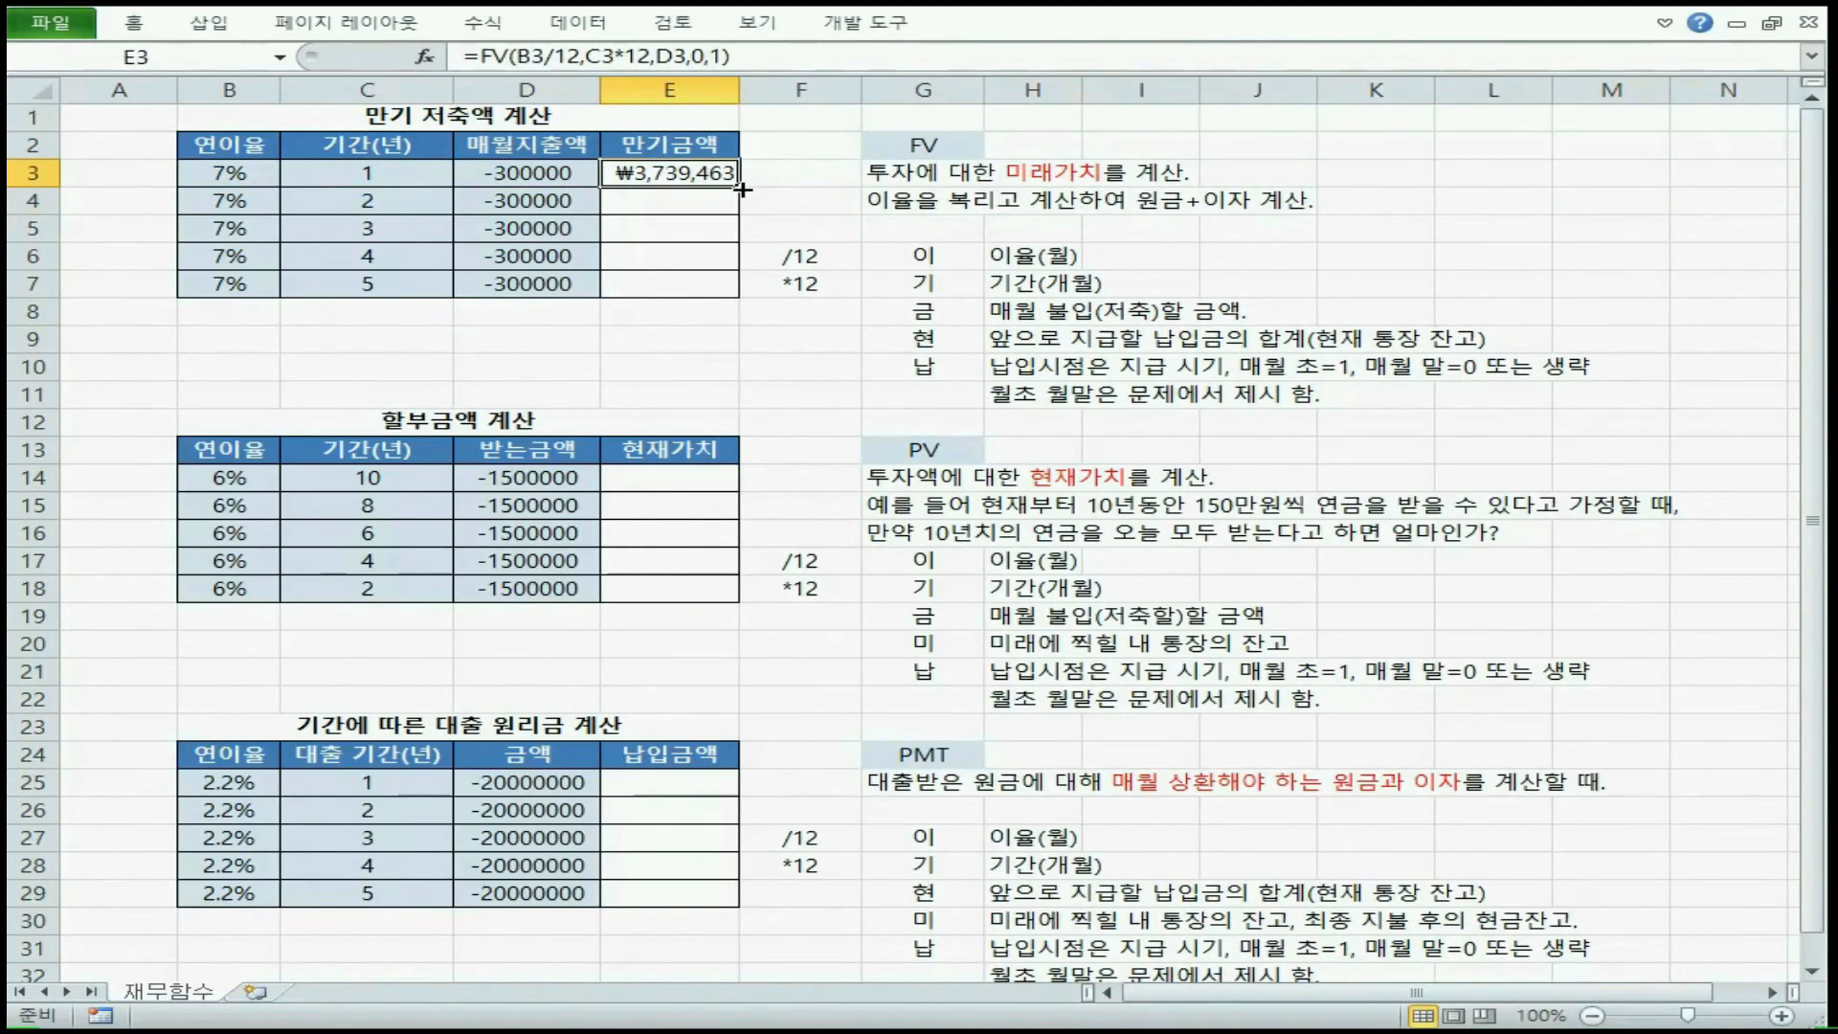
double_click(743, 191)
Try a positive 300000 as the monthly payment in D3, and restore its minus sign
click(493, 175)
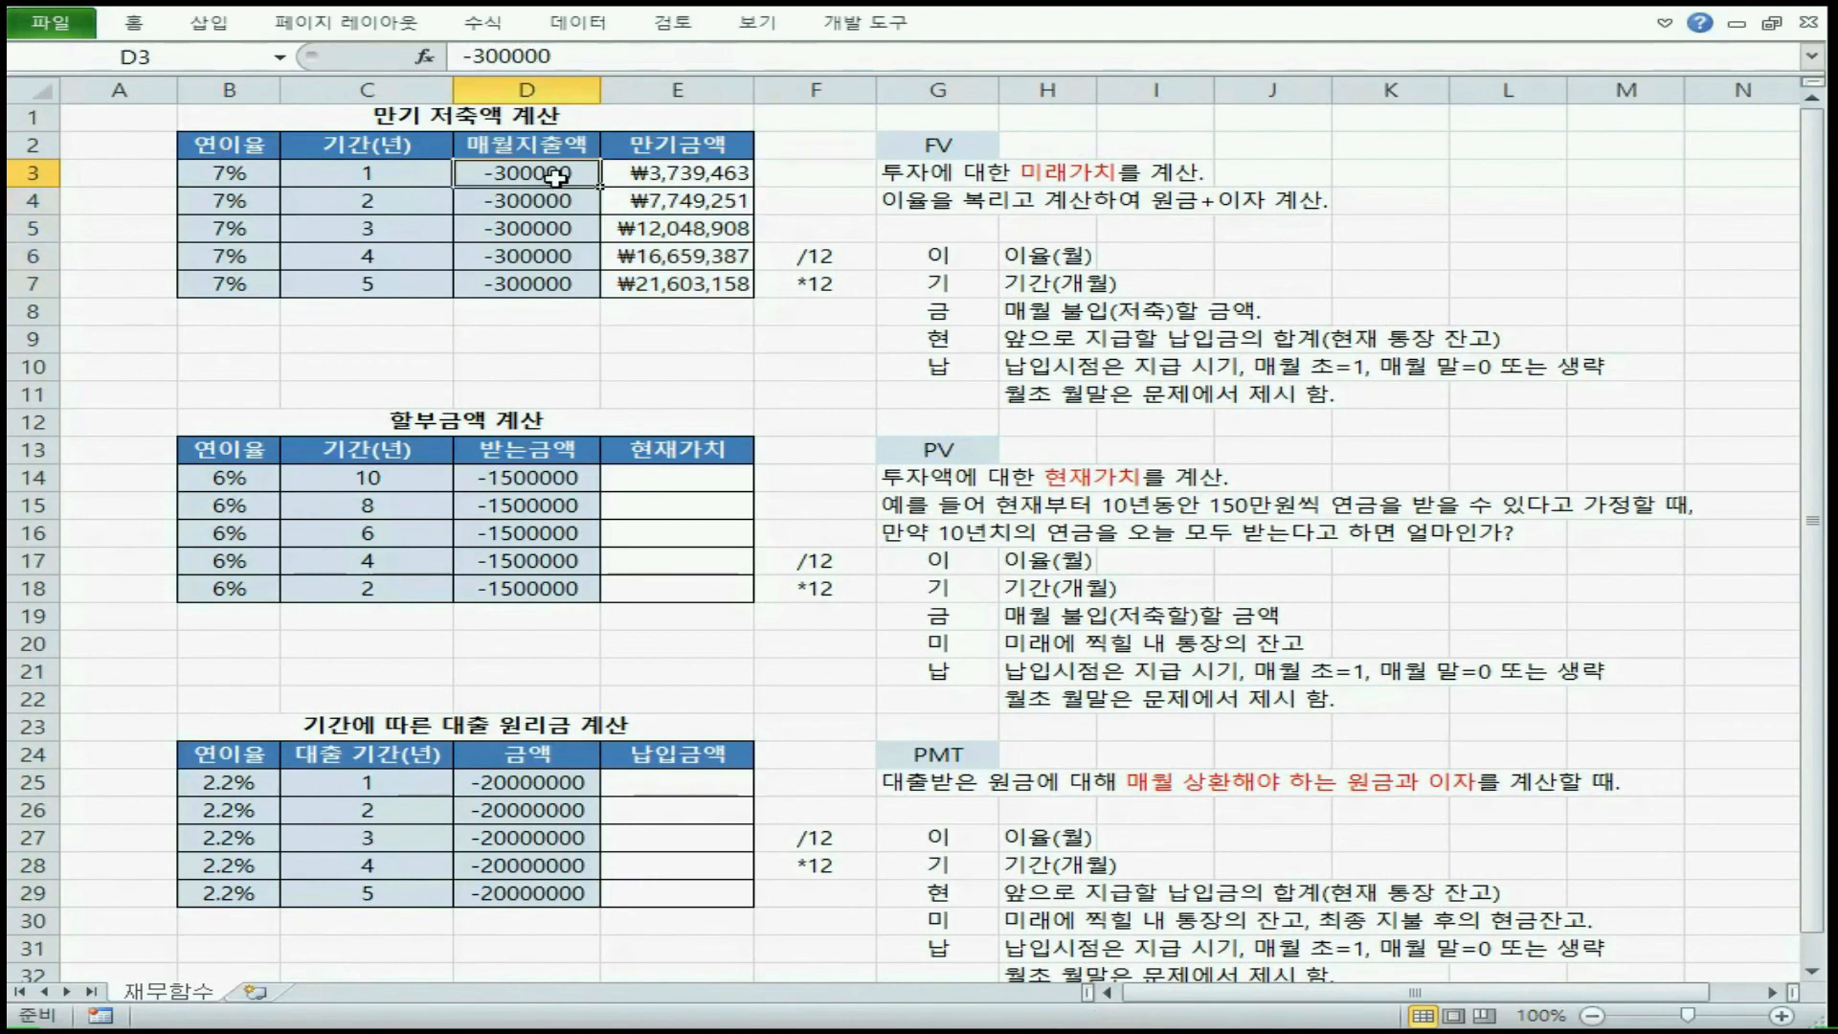
double_click(493, 174)
key(BackSpace)
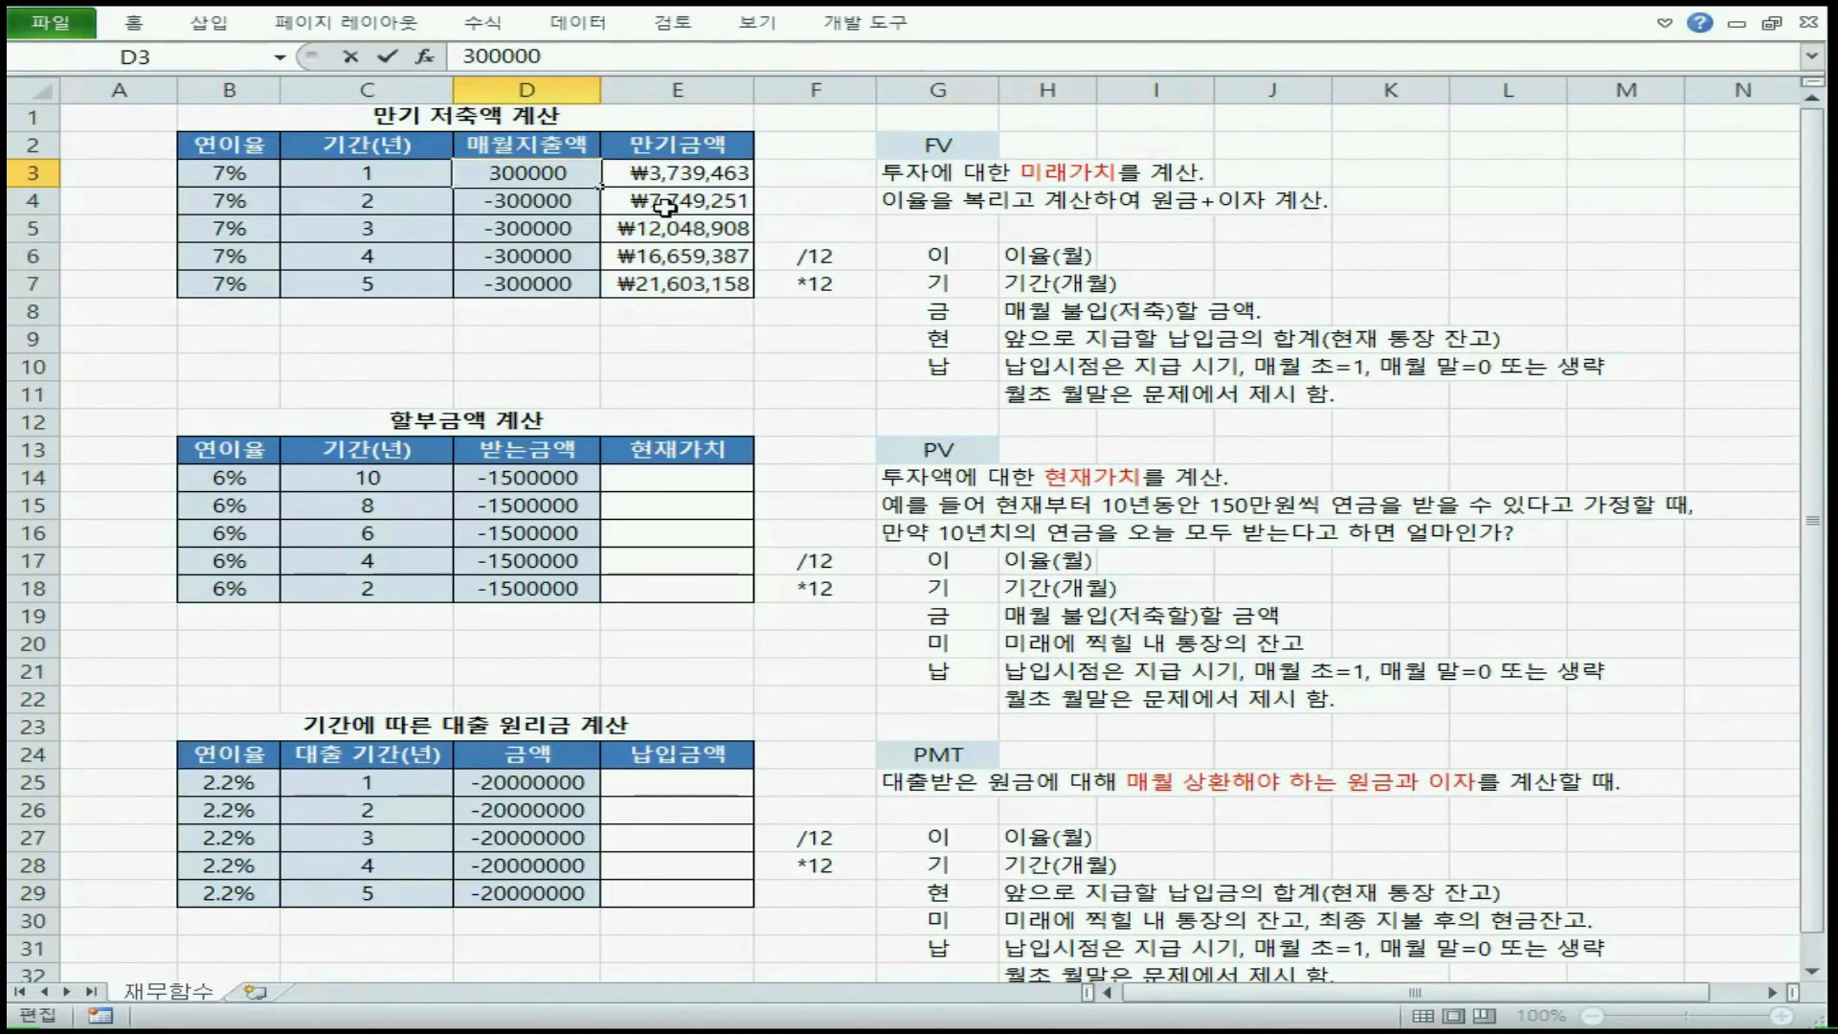
key(Return)
click(670, 177)
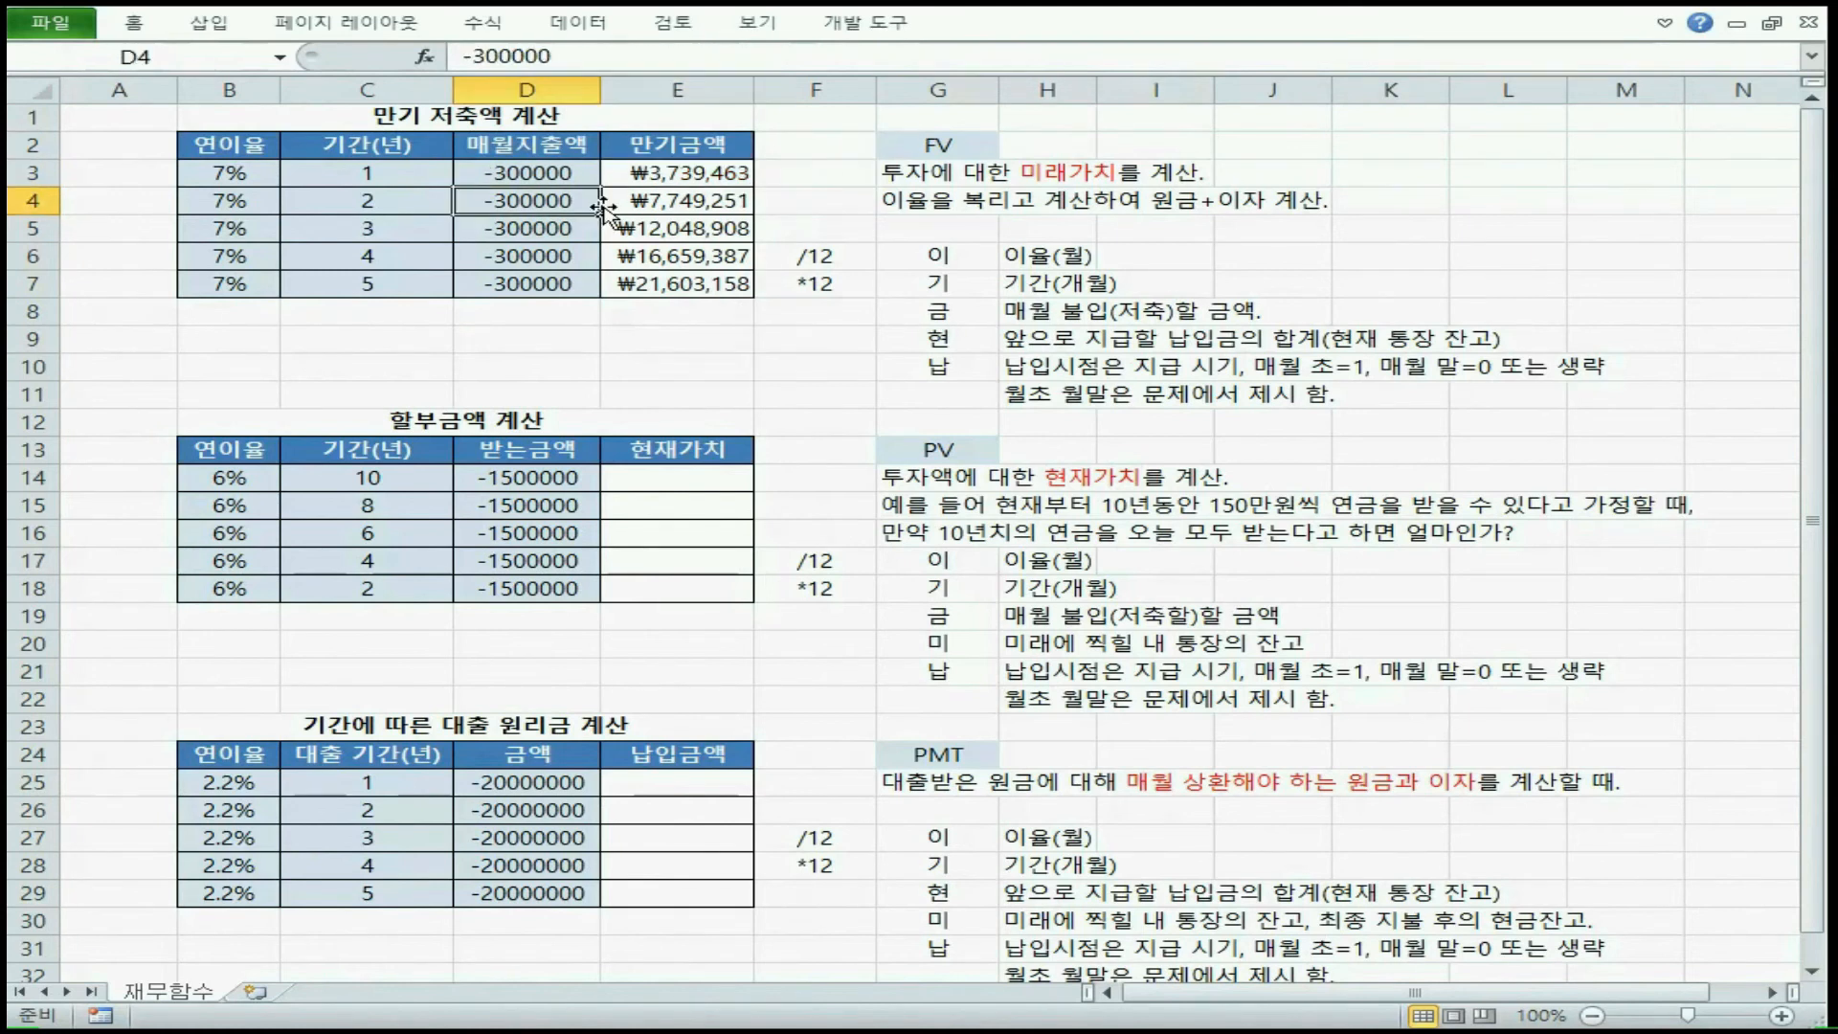
Remove the minus sign from the first monthly payment in D3, making it 300000
double_click(496, 171)
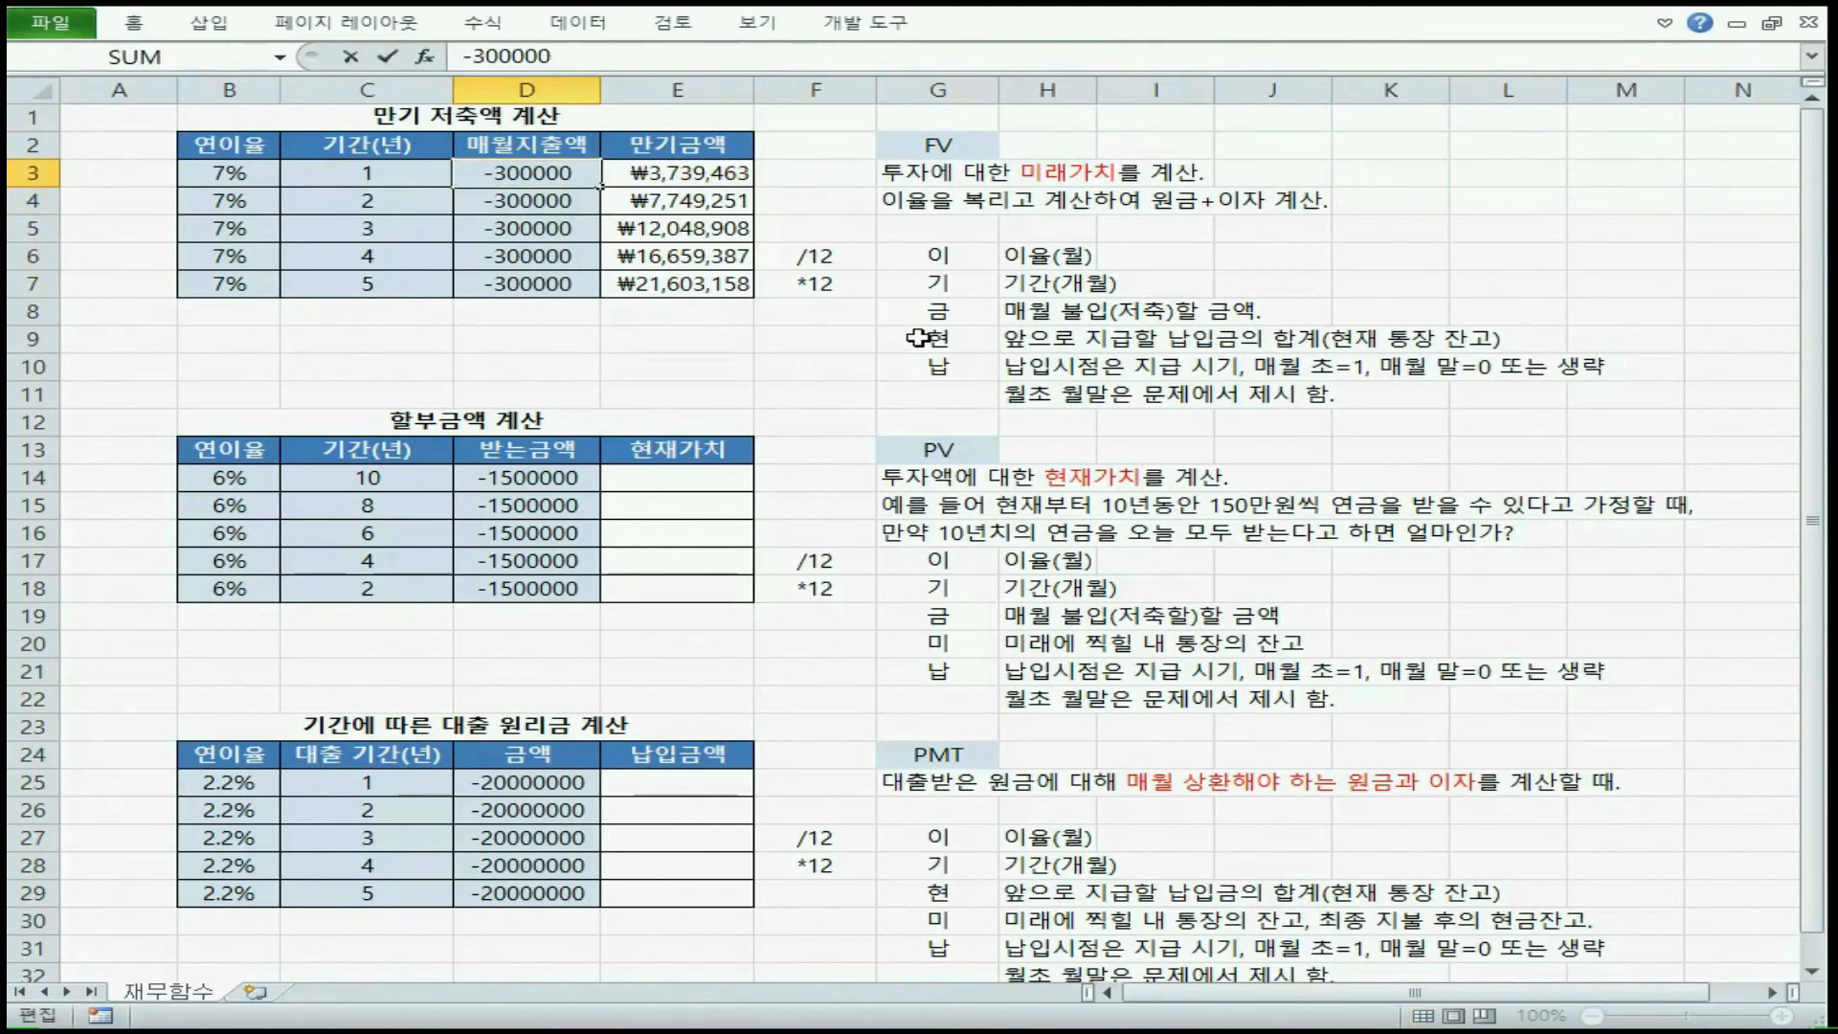
key(BackSpace)
key(Return)
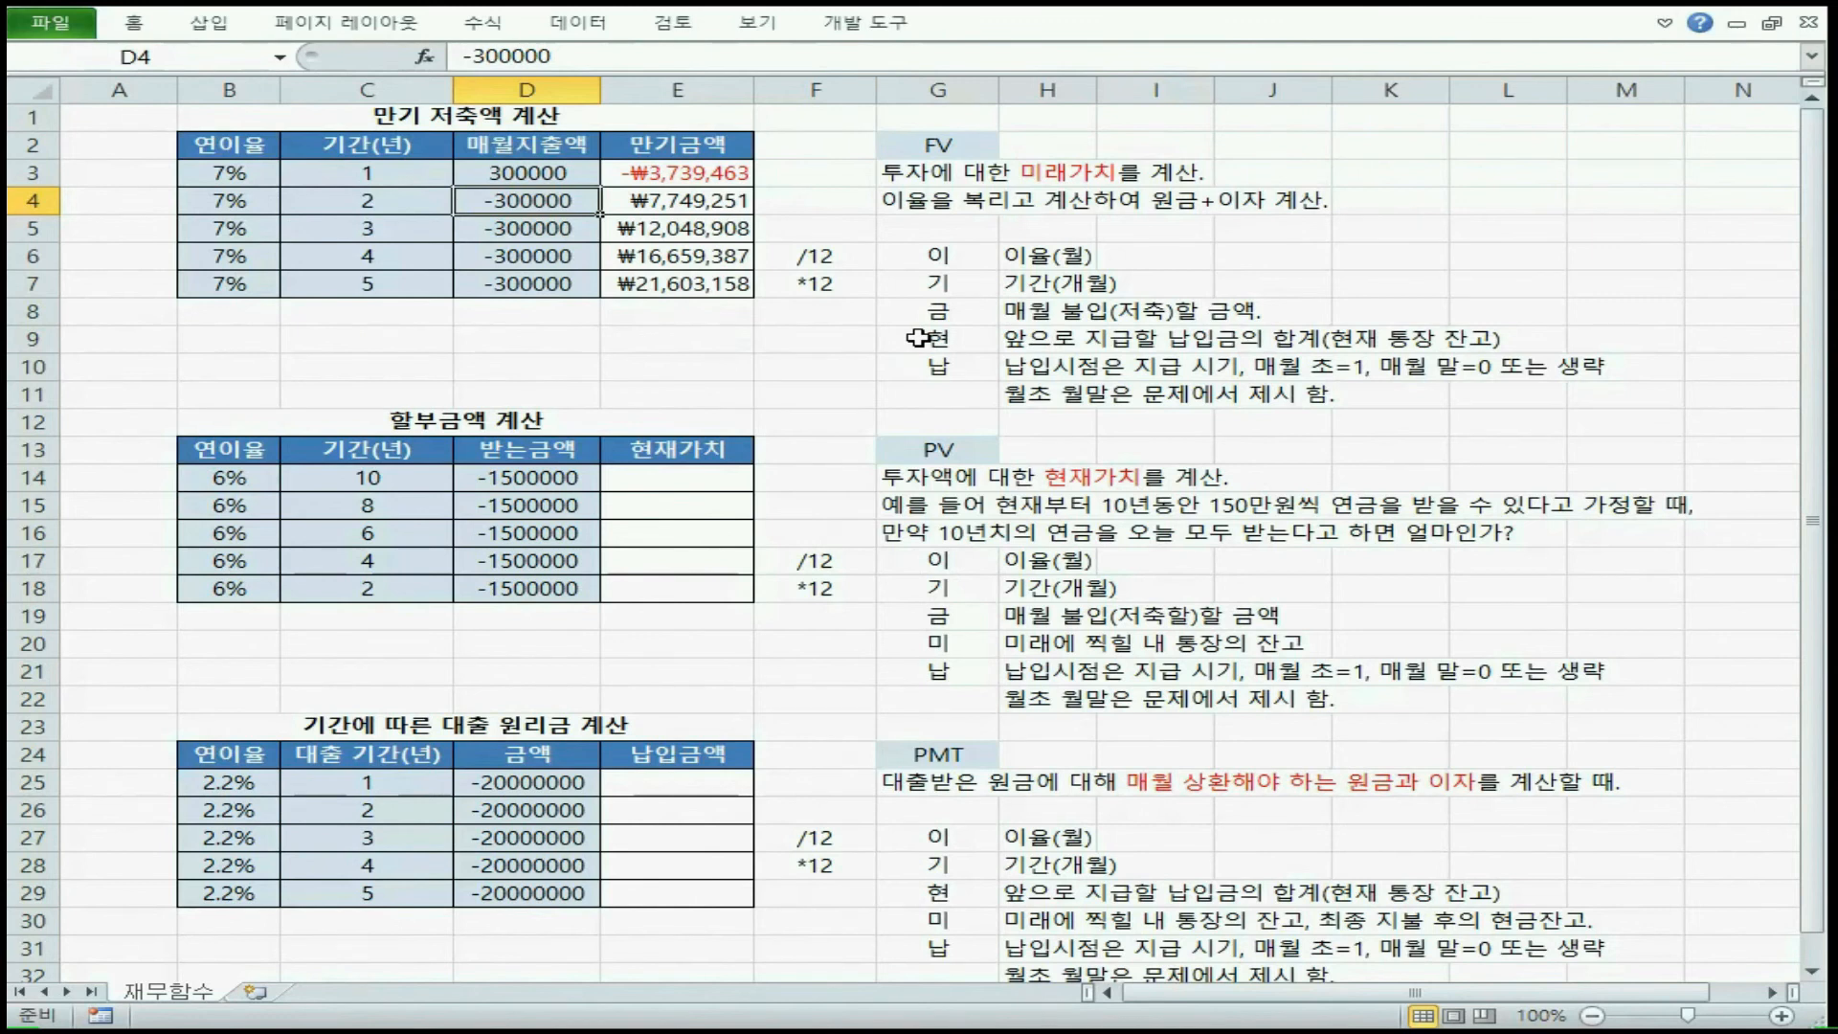
Build a PV formula in E14 with B14/12 as rate, C14*12 as nper and D14 as pmt
click(665, 483)
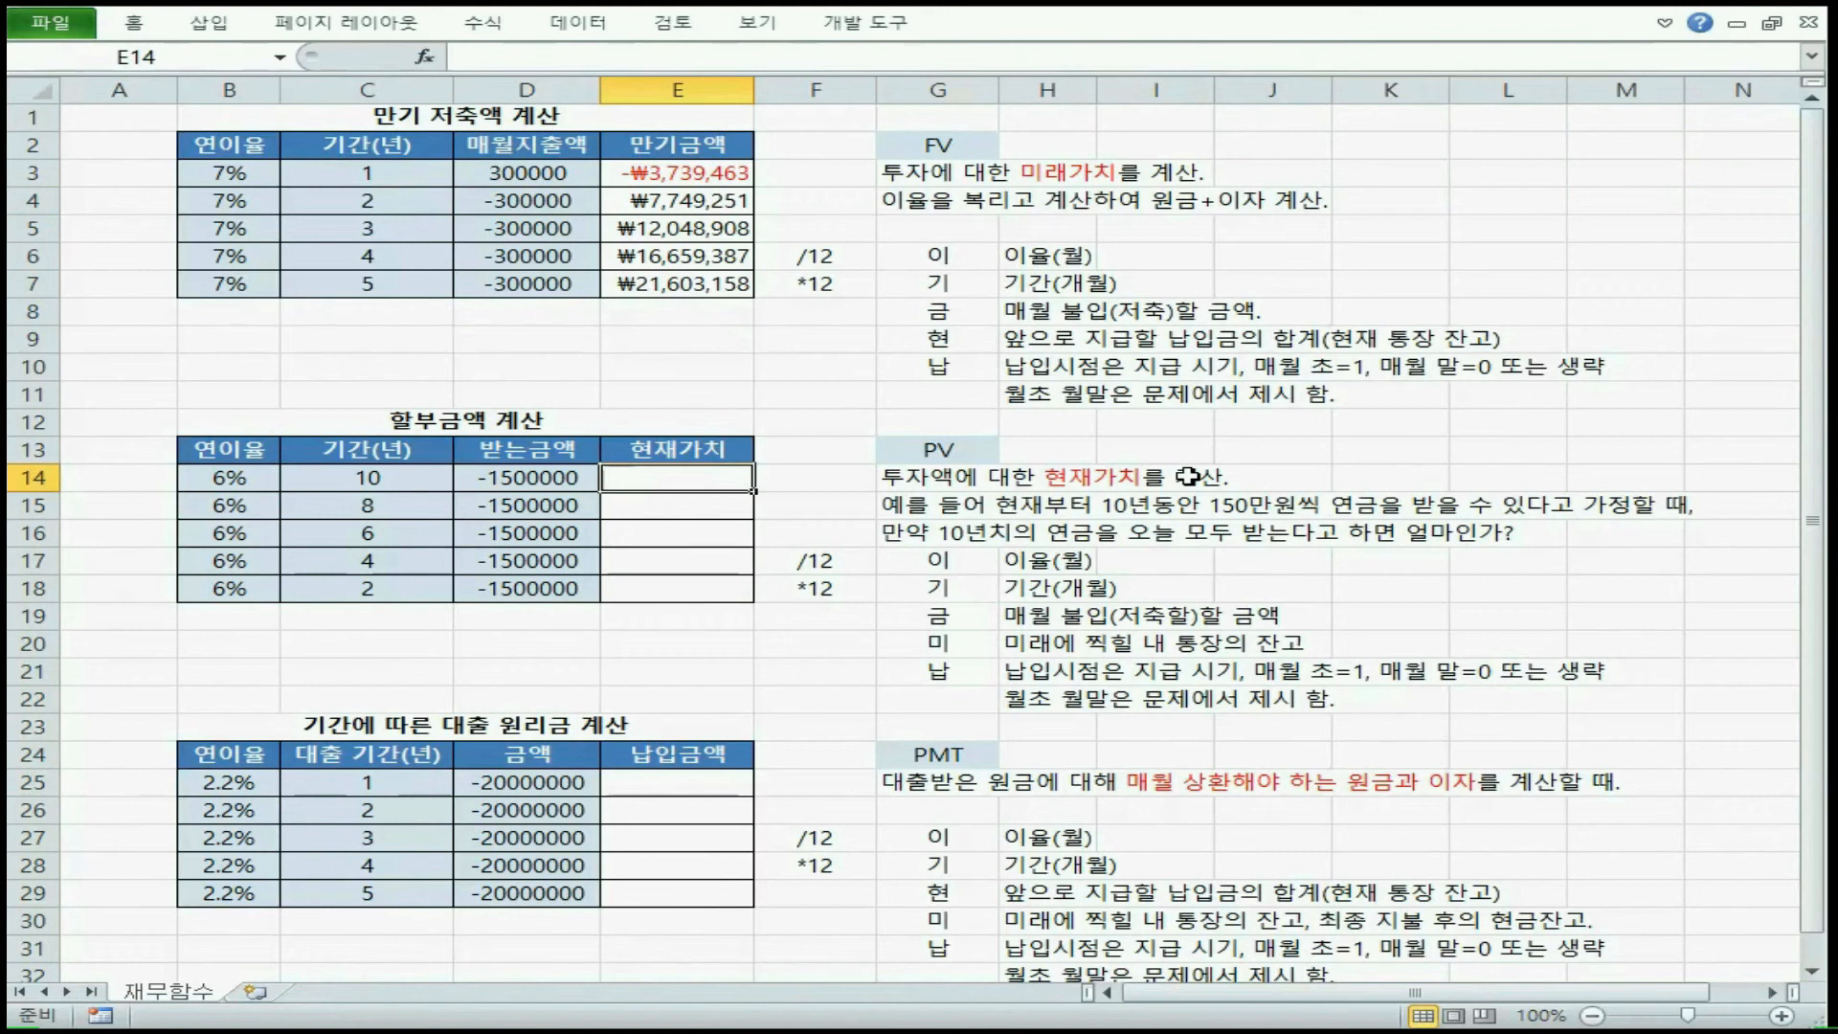
text(=pv)
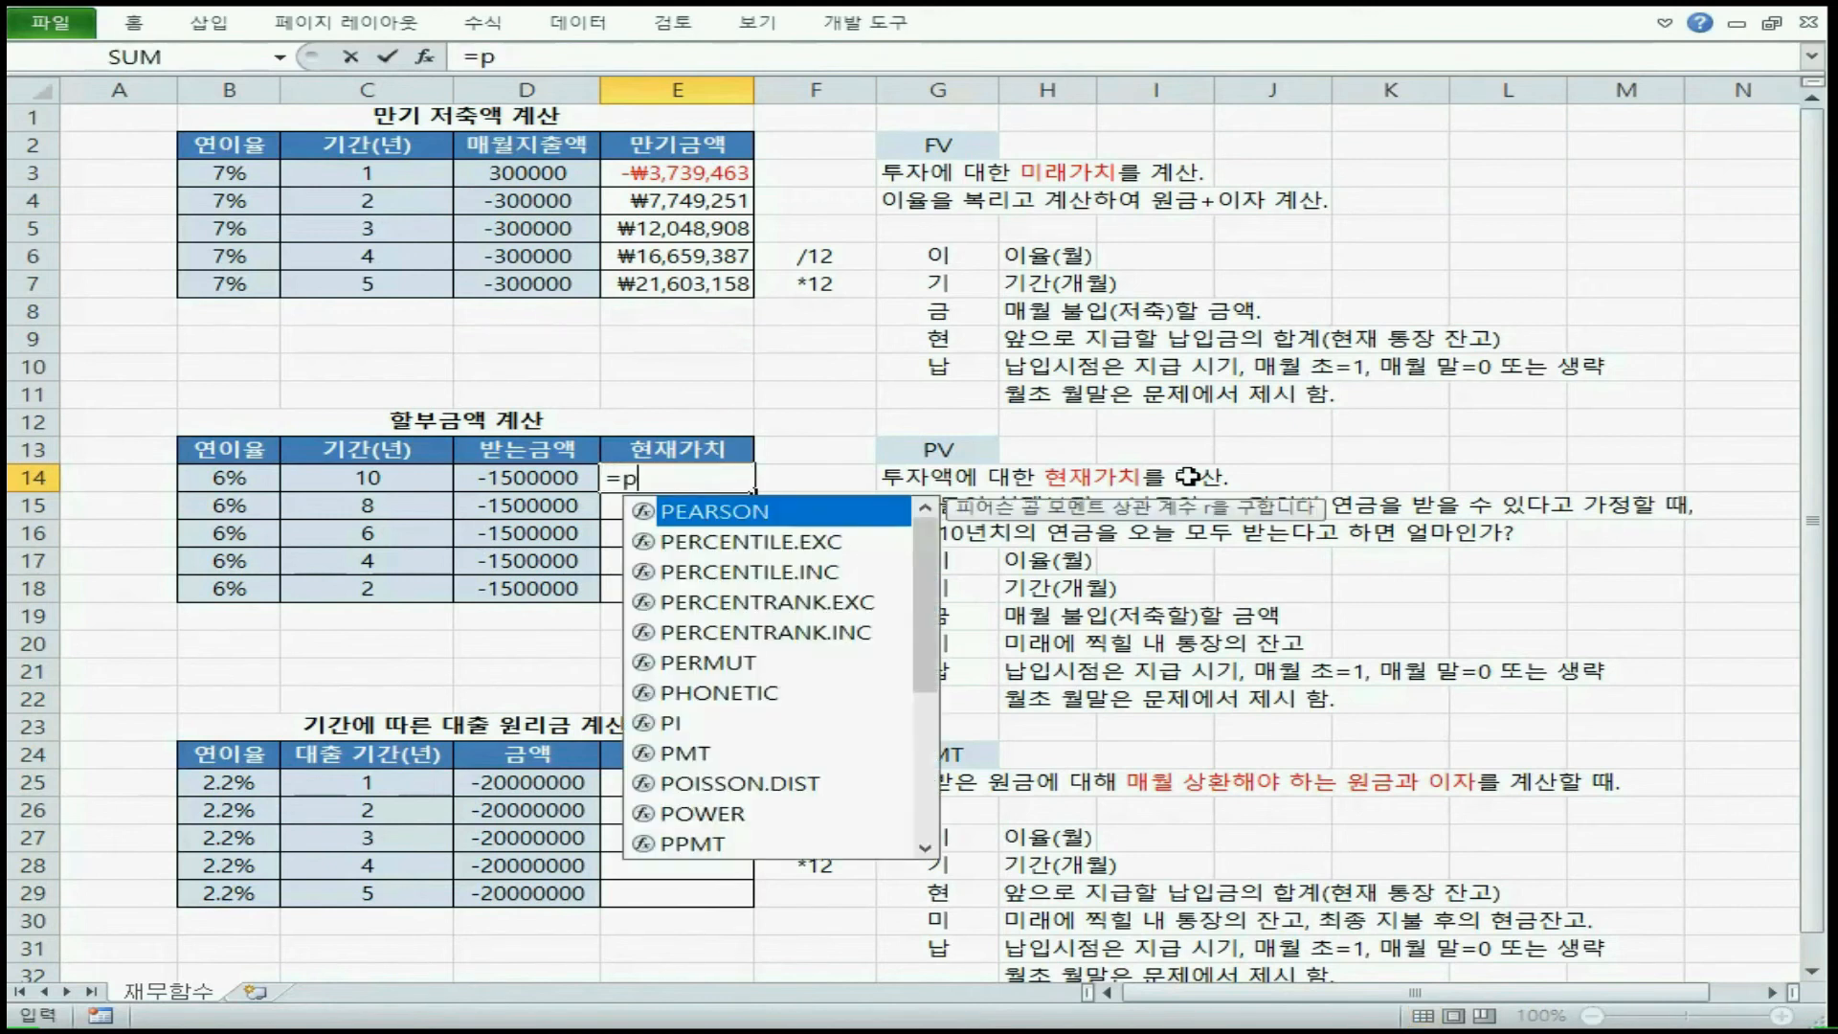
key(Tab)
click(230, 476)
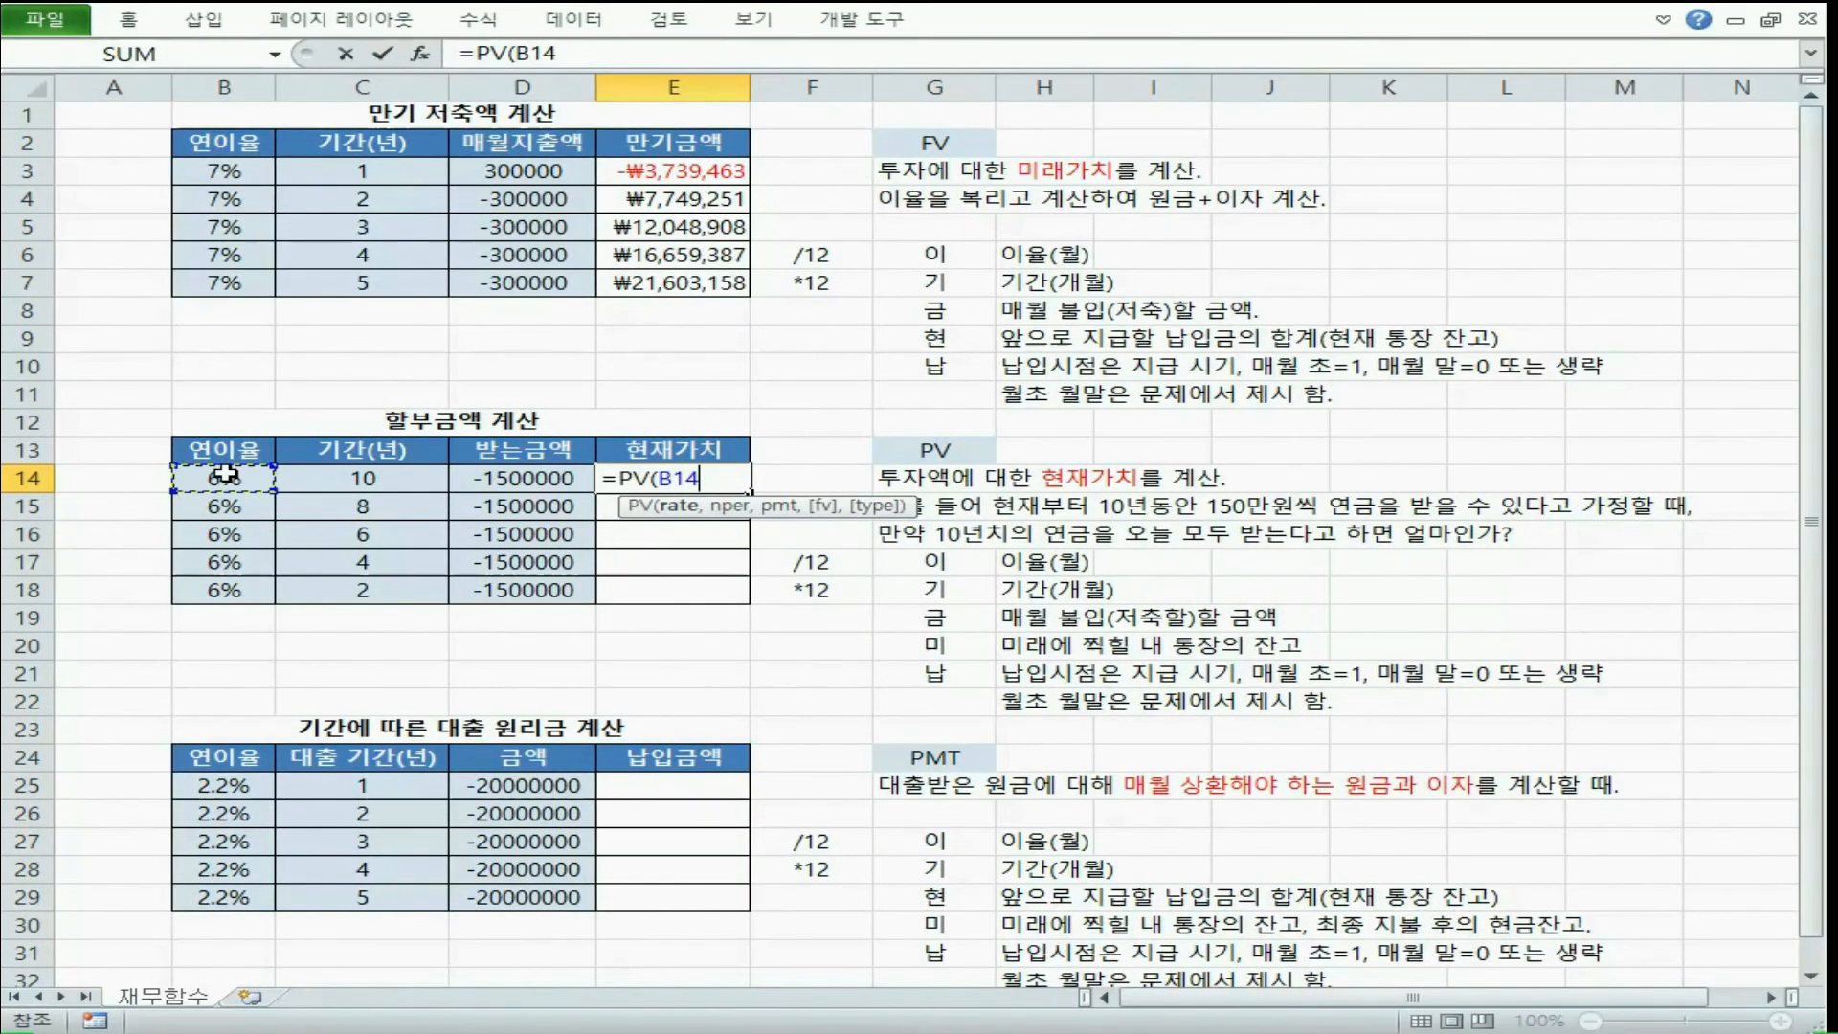
text(/12,)
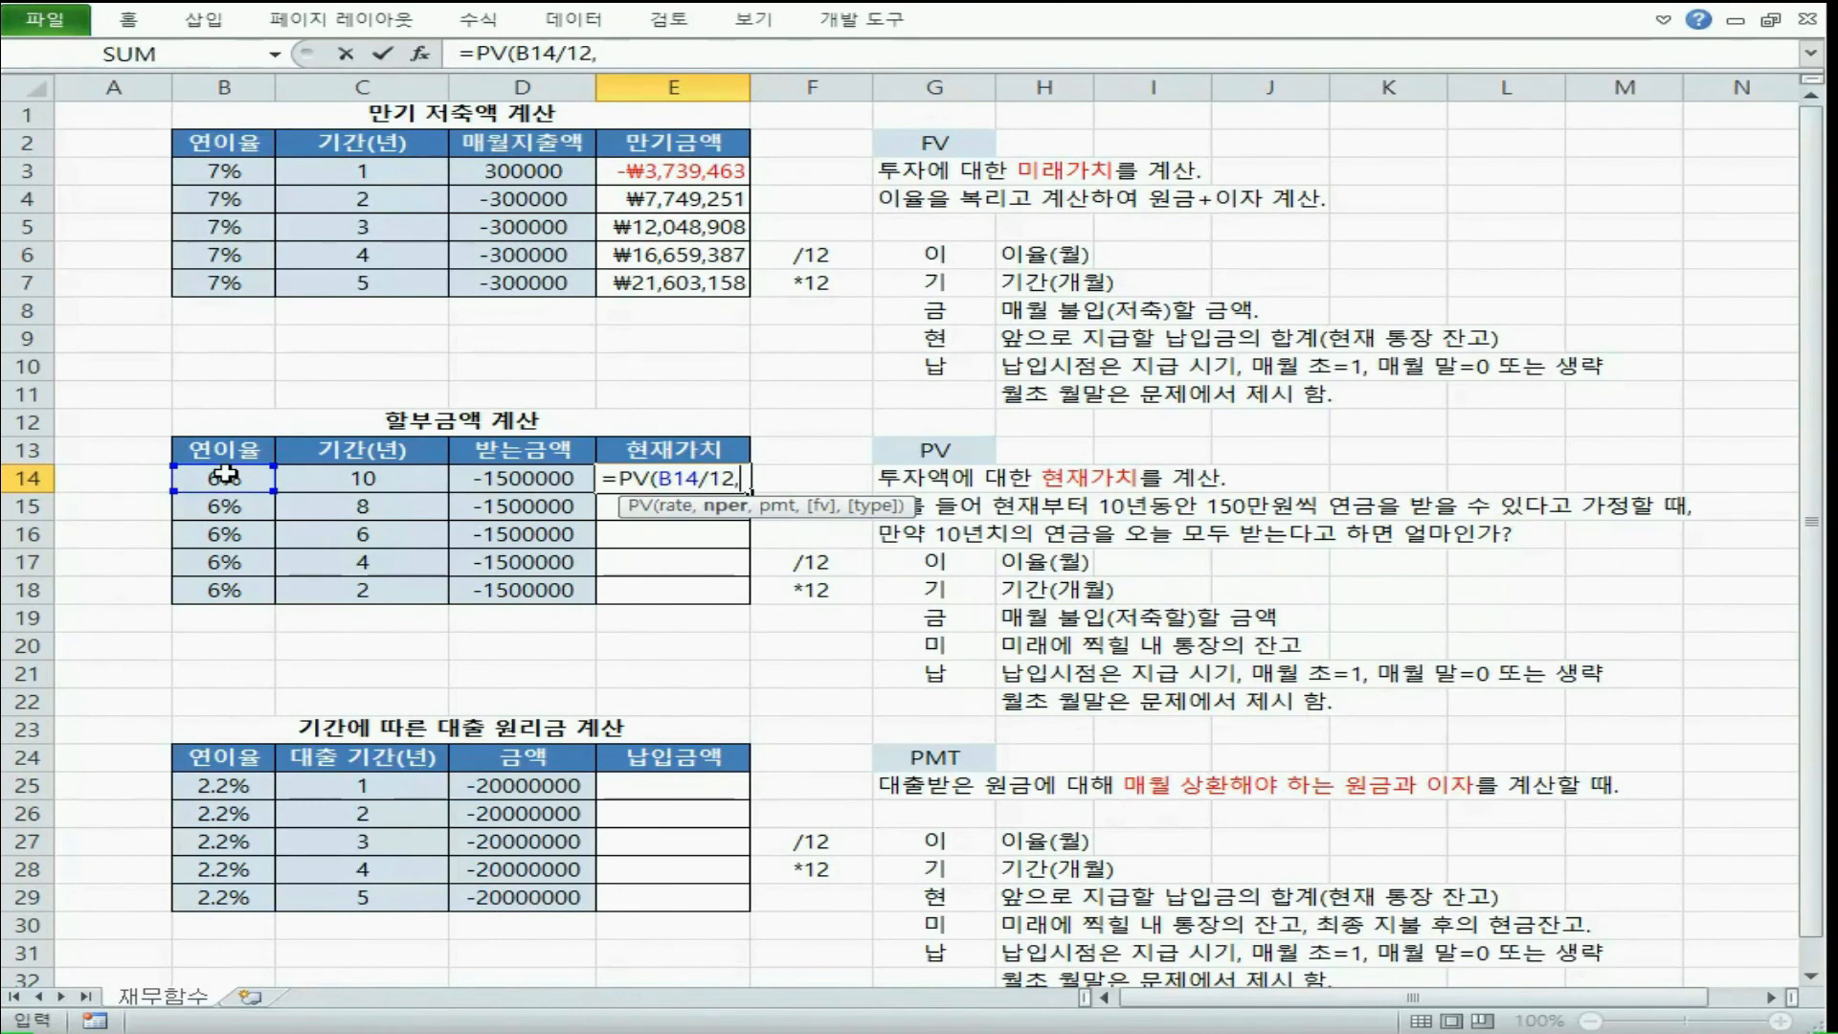
click(337, 481)
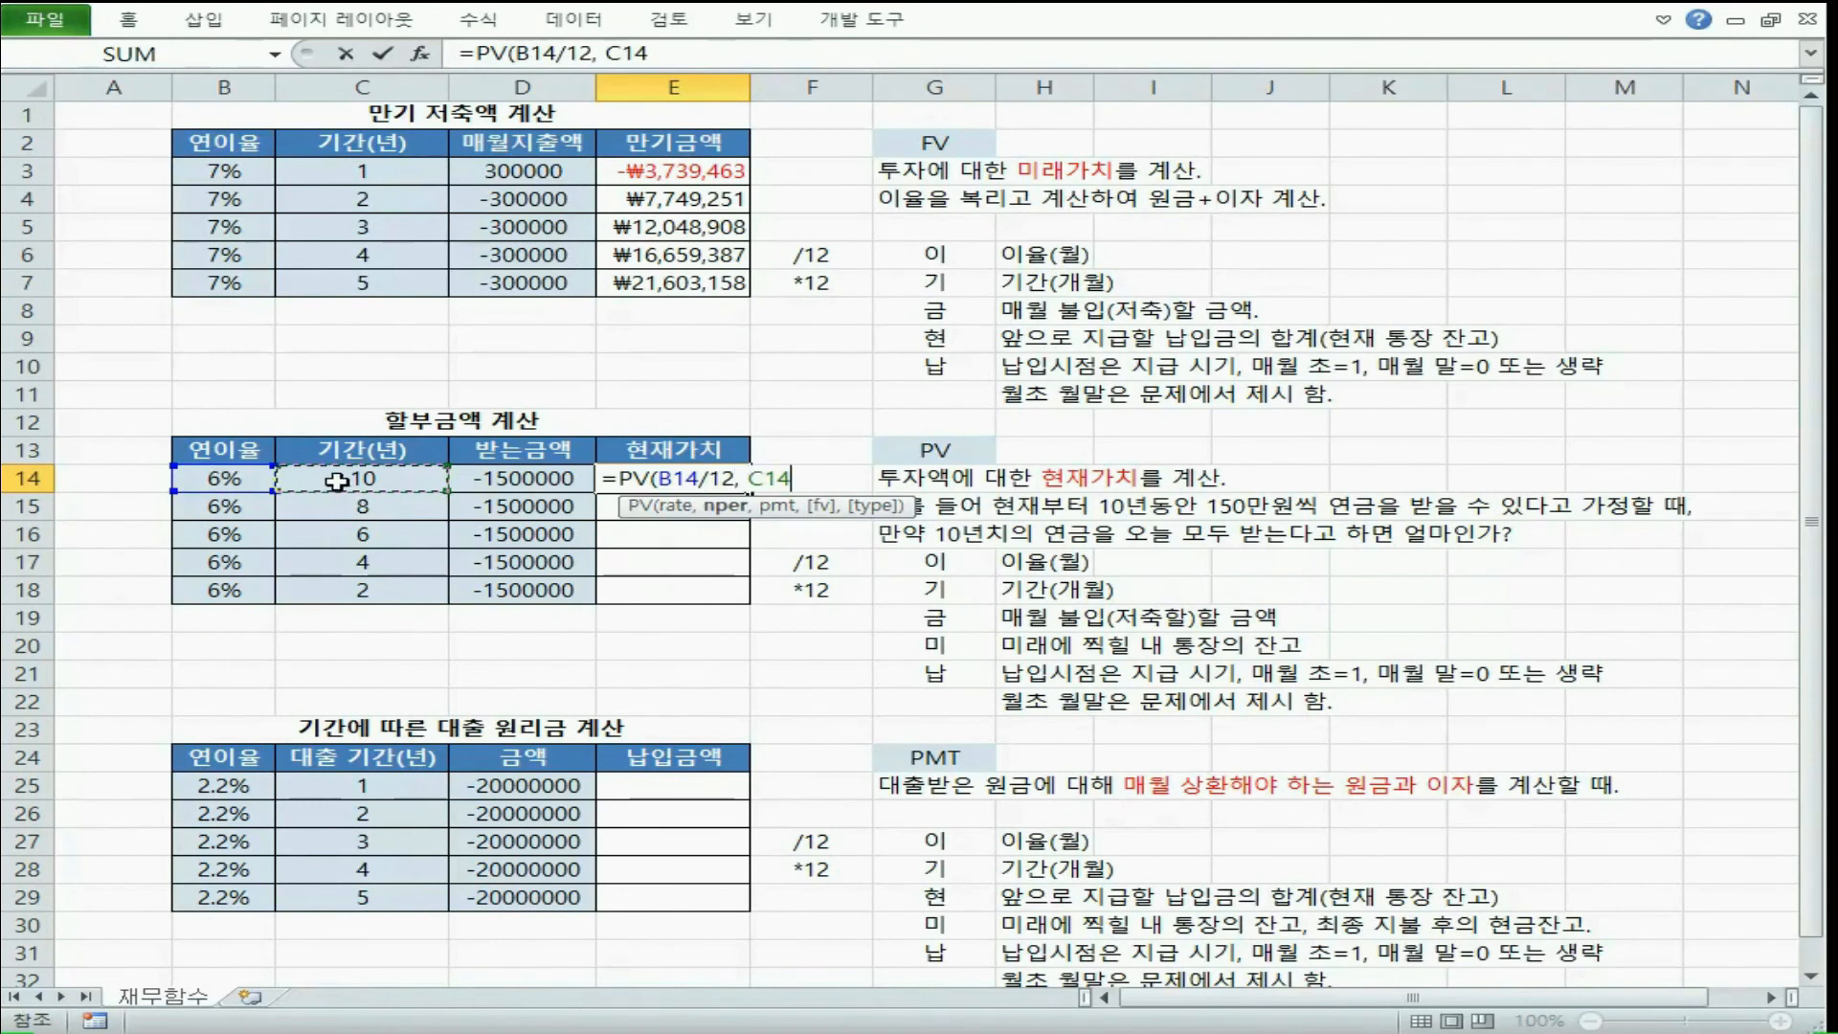
text(*12)
text(,)
click(526, 481)
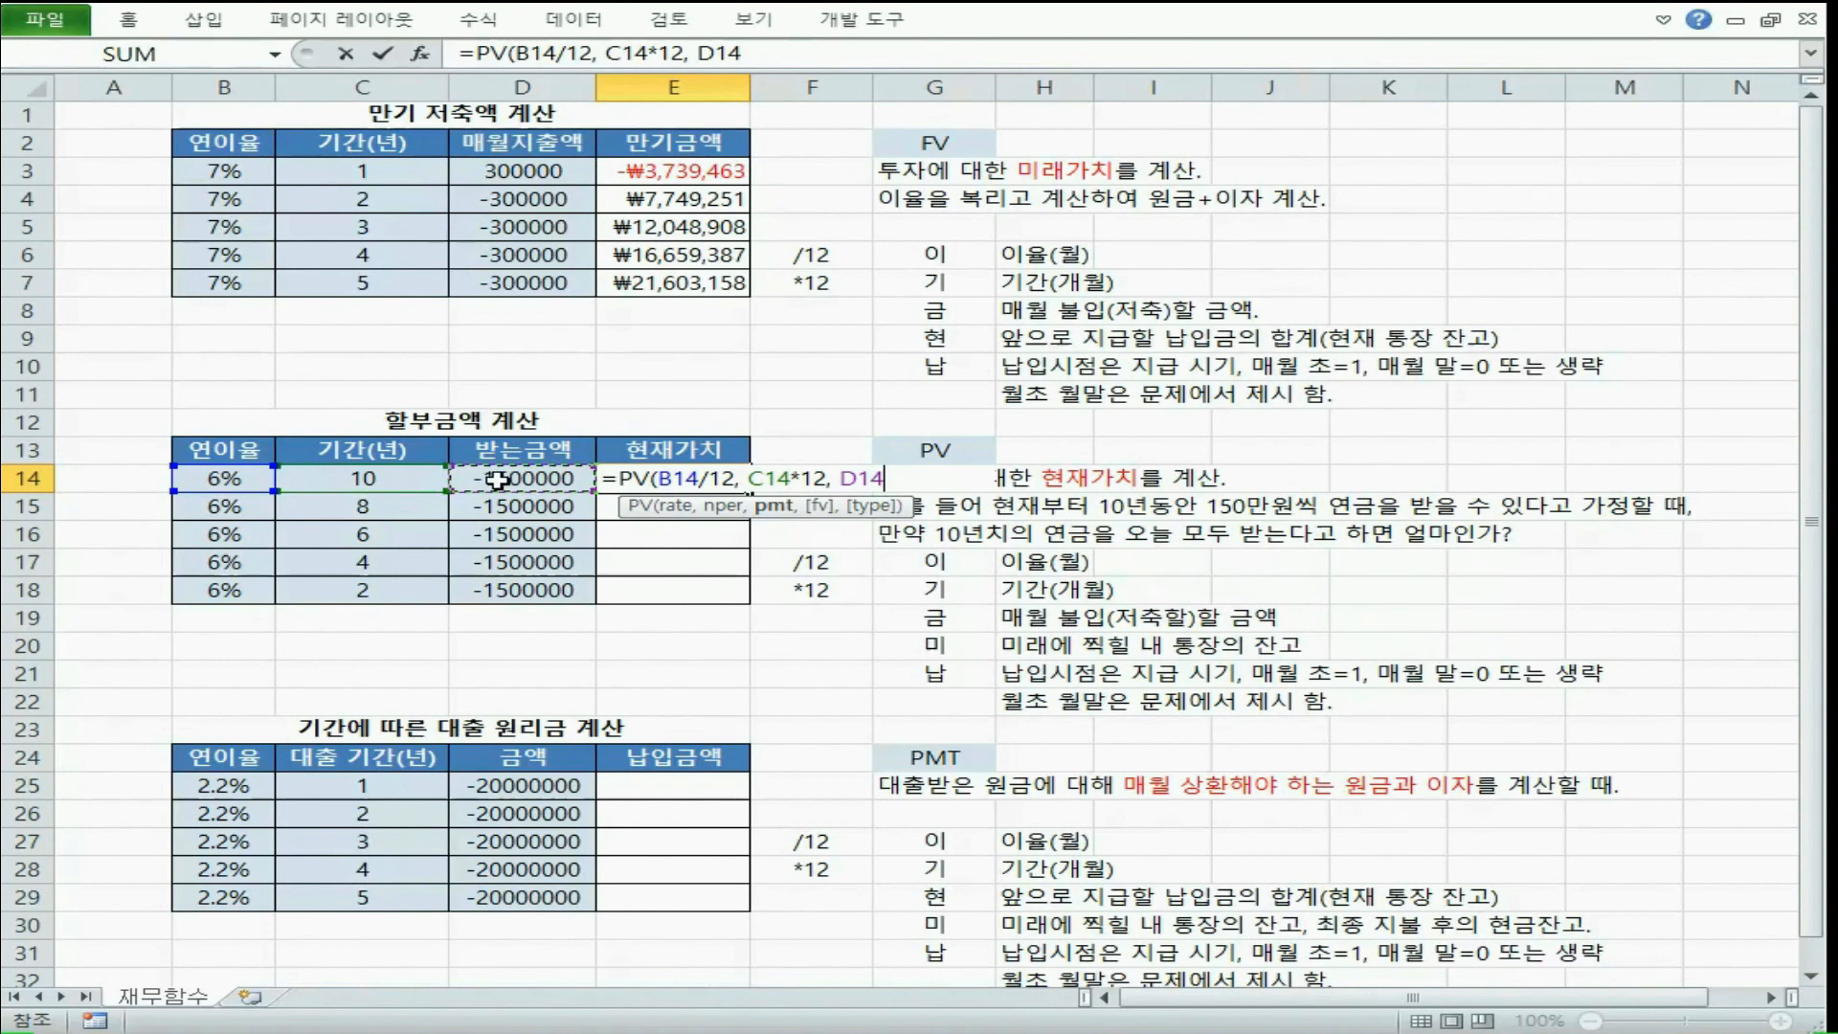
Try a minus sign before D14 in the PV formula, remove it, and enter the formula in E14
click(840, 477)
text(-)
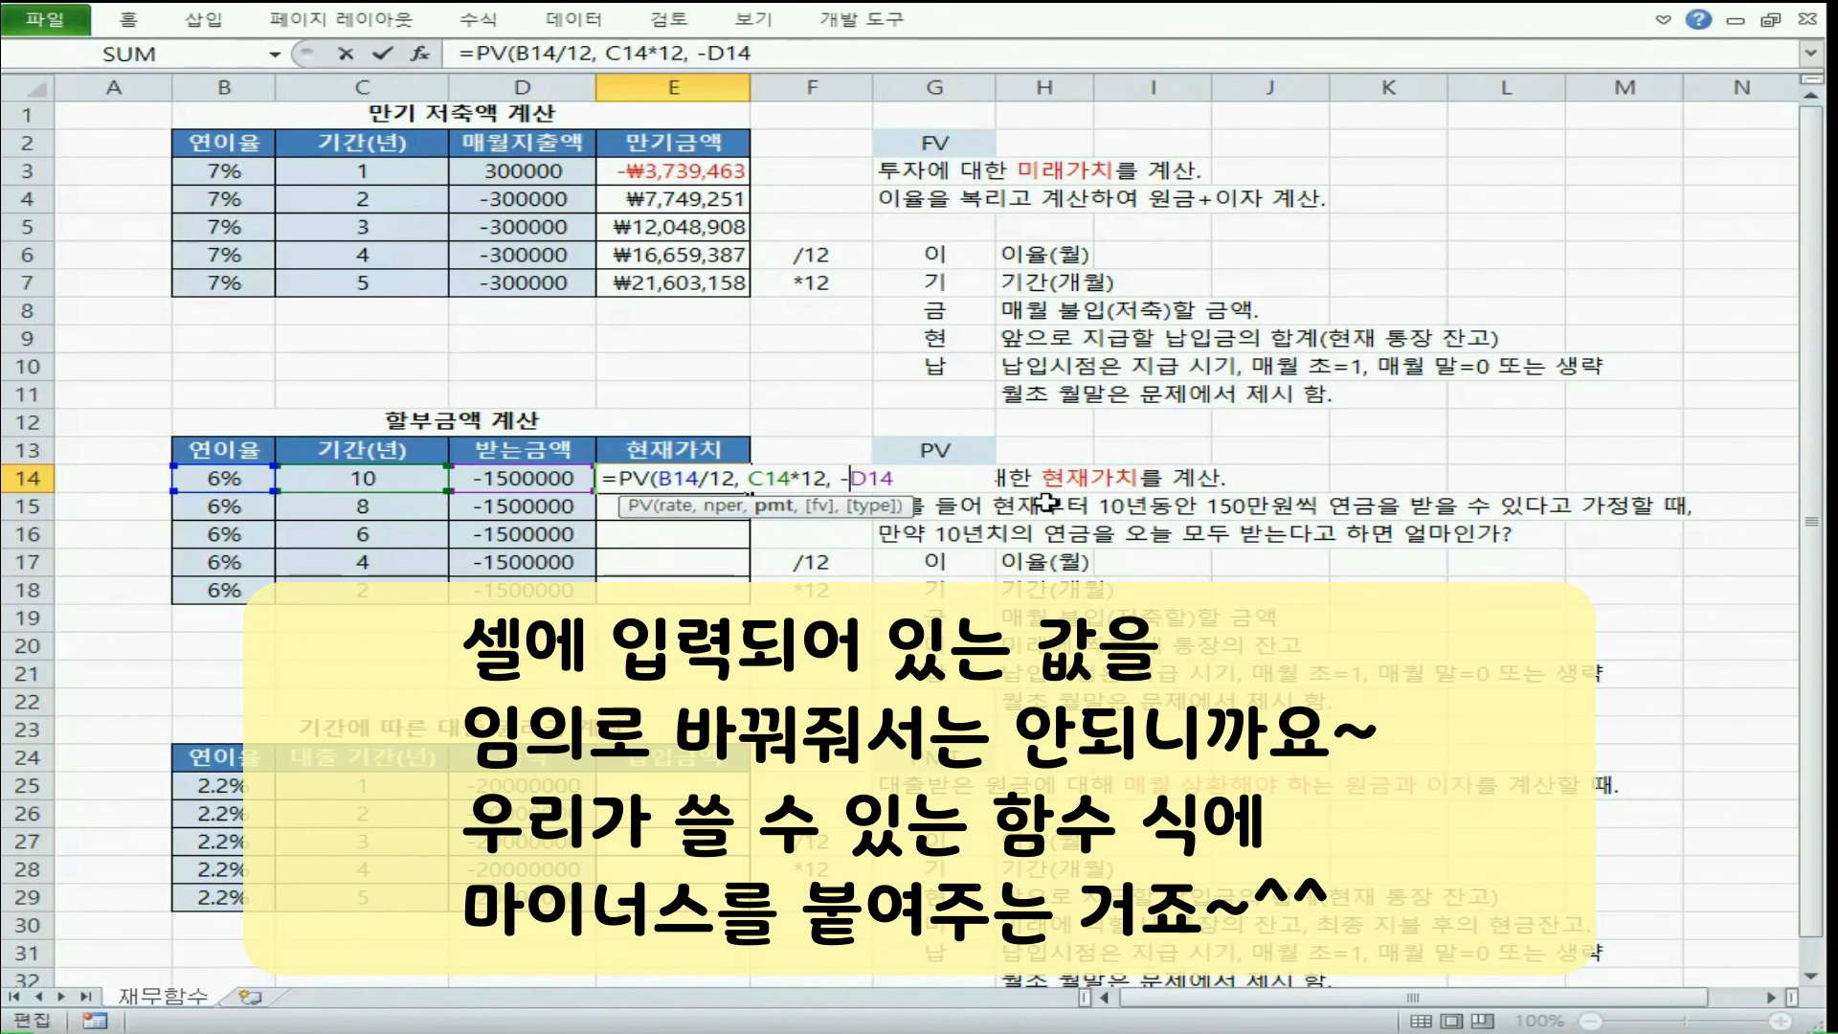
key(BackSpace)
key(Return)
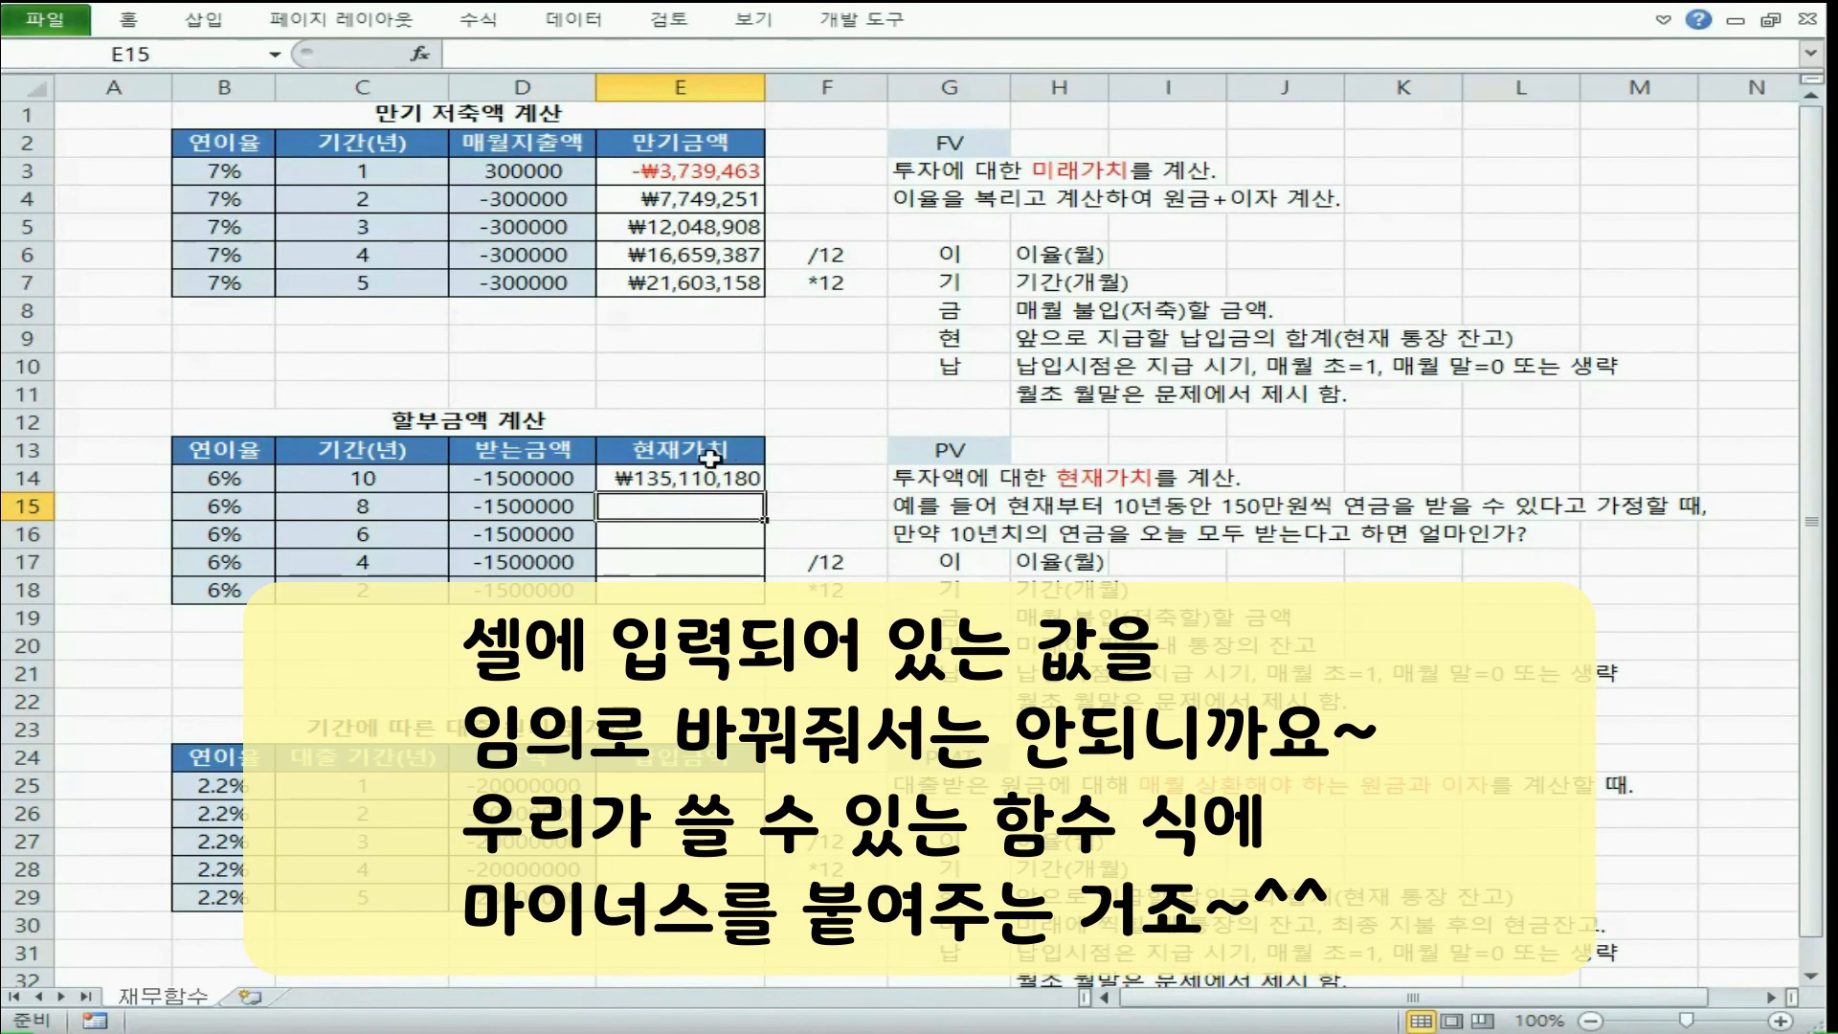
Change the pmt argument of E14's PV formula to -D14 and fill the formula down through E18
double_click(691, 473)
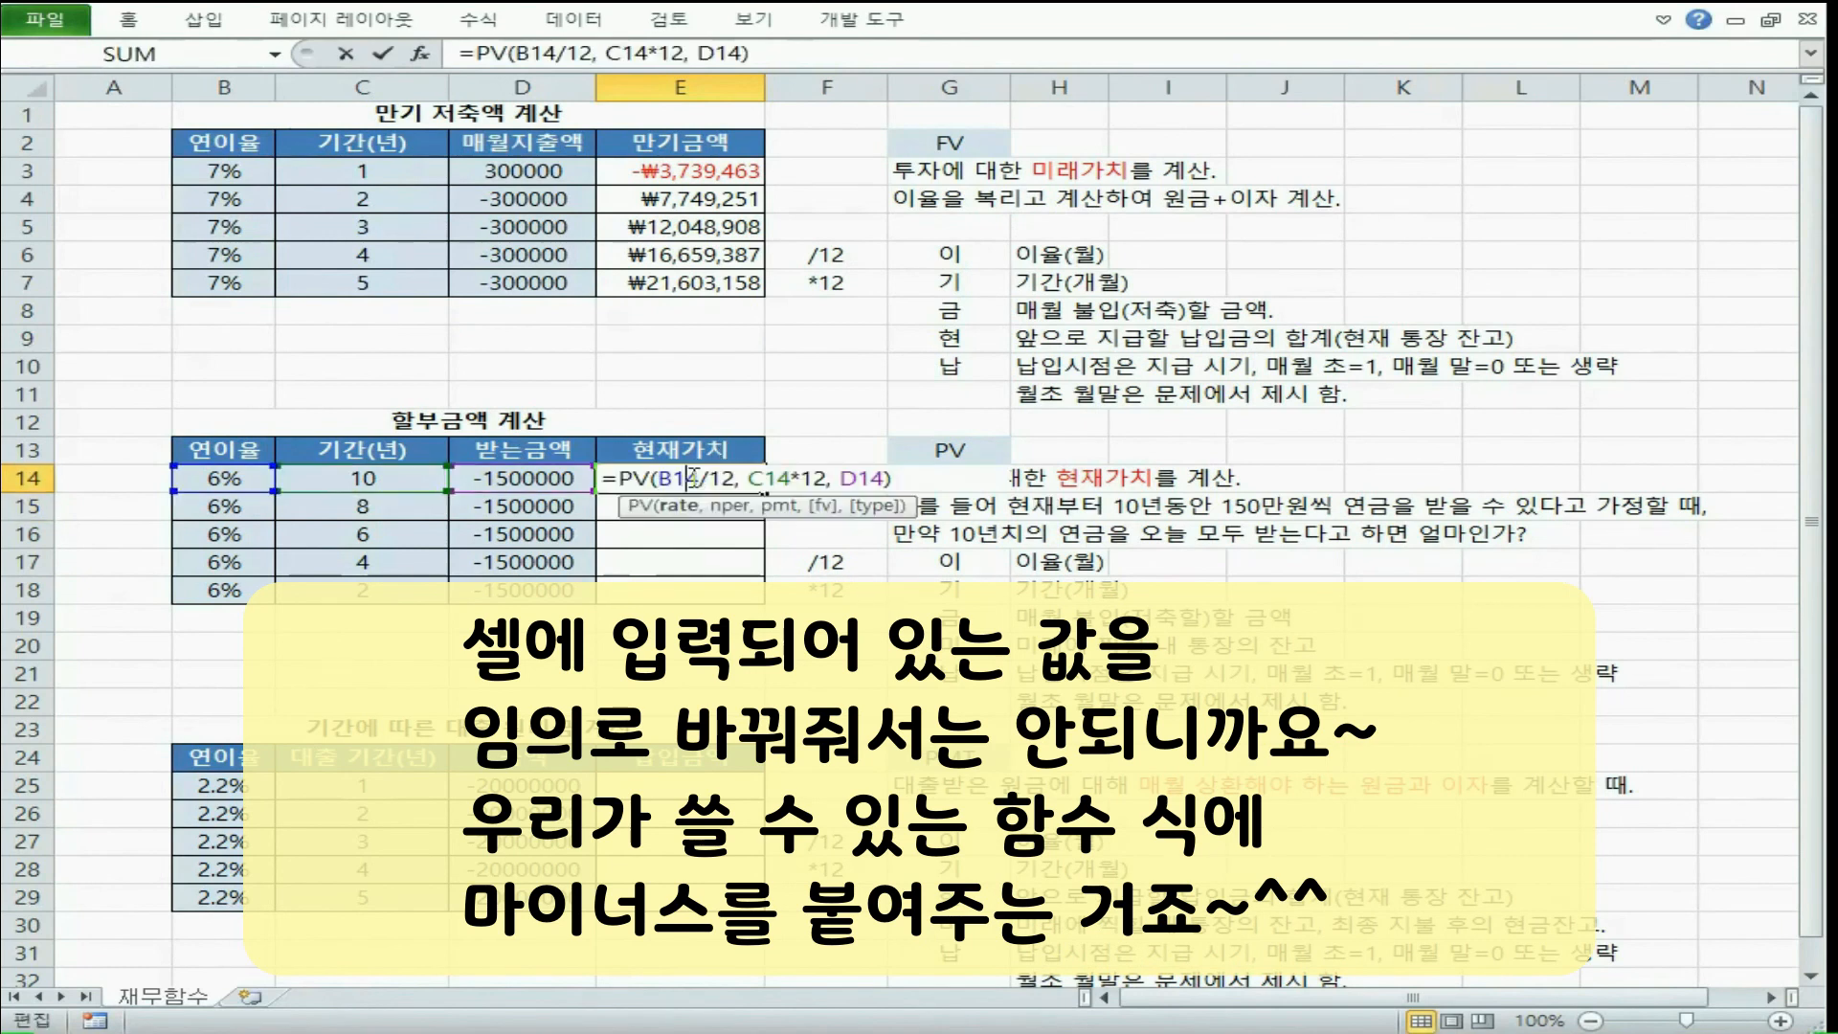
click(841, 478)
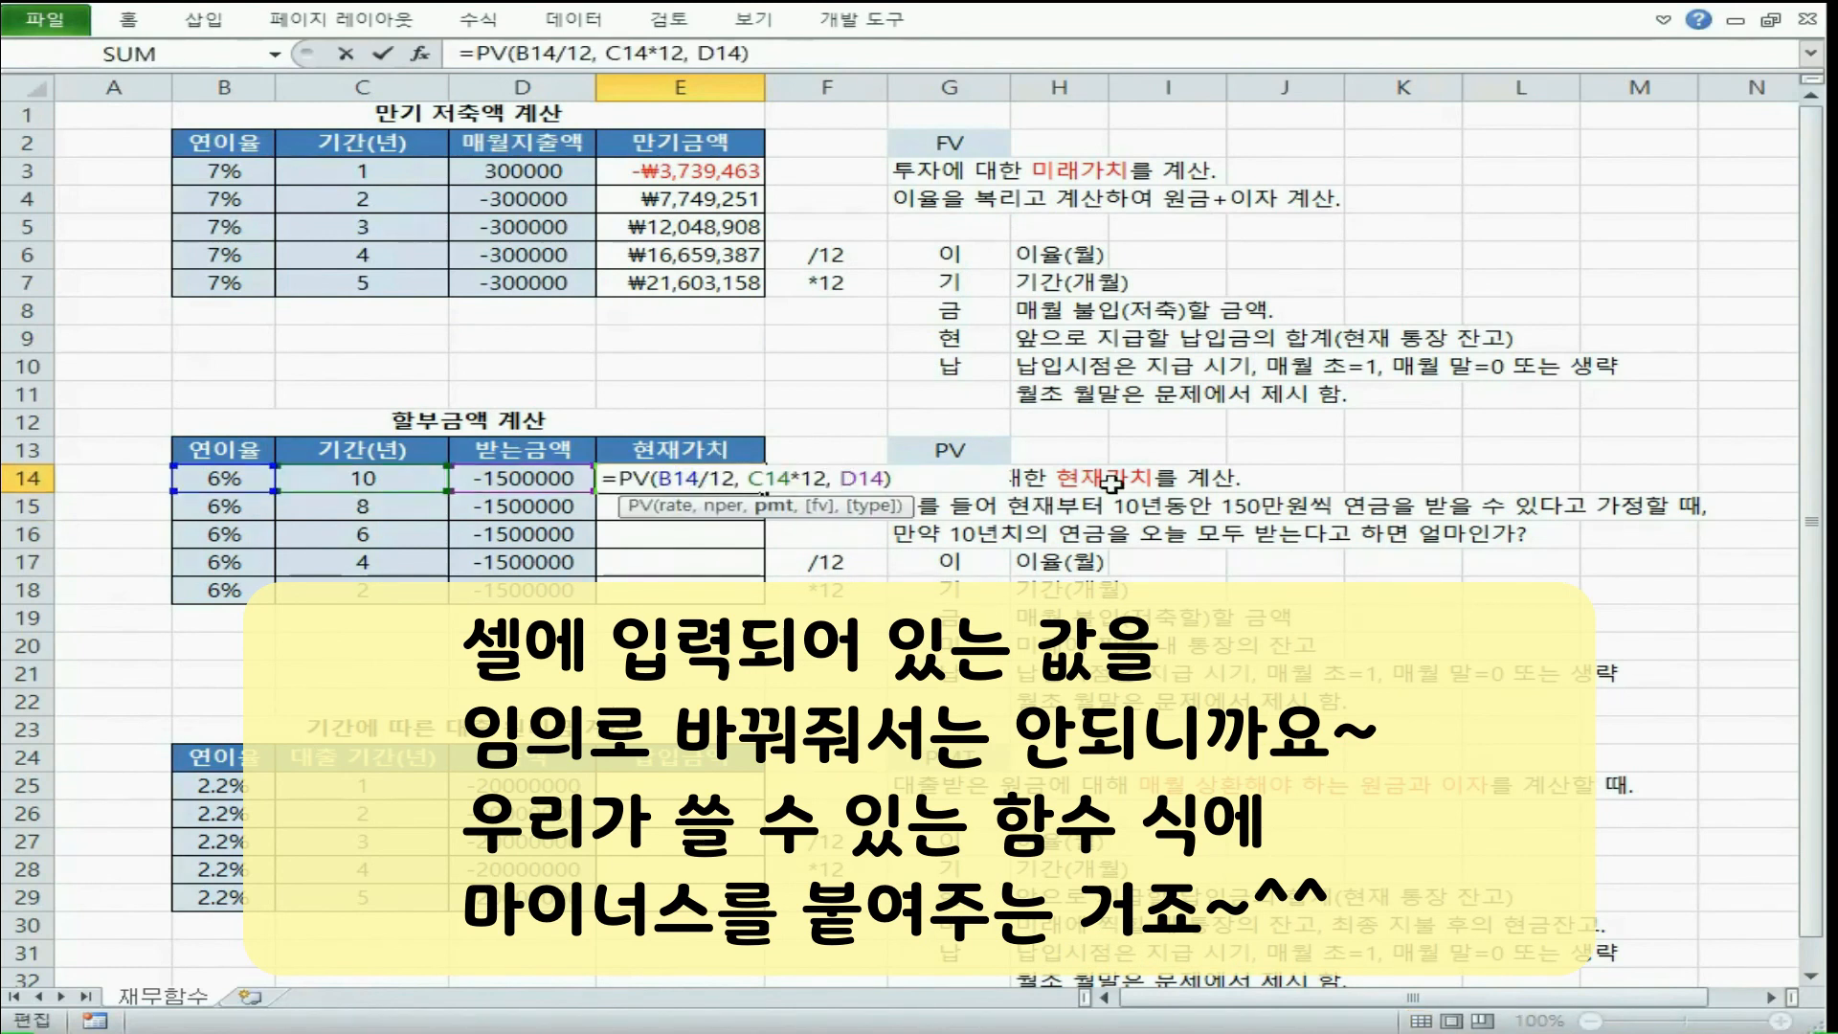
text(-)
key(Return)
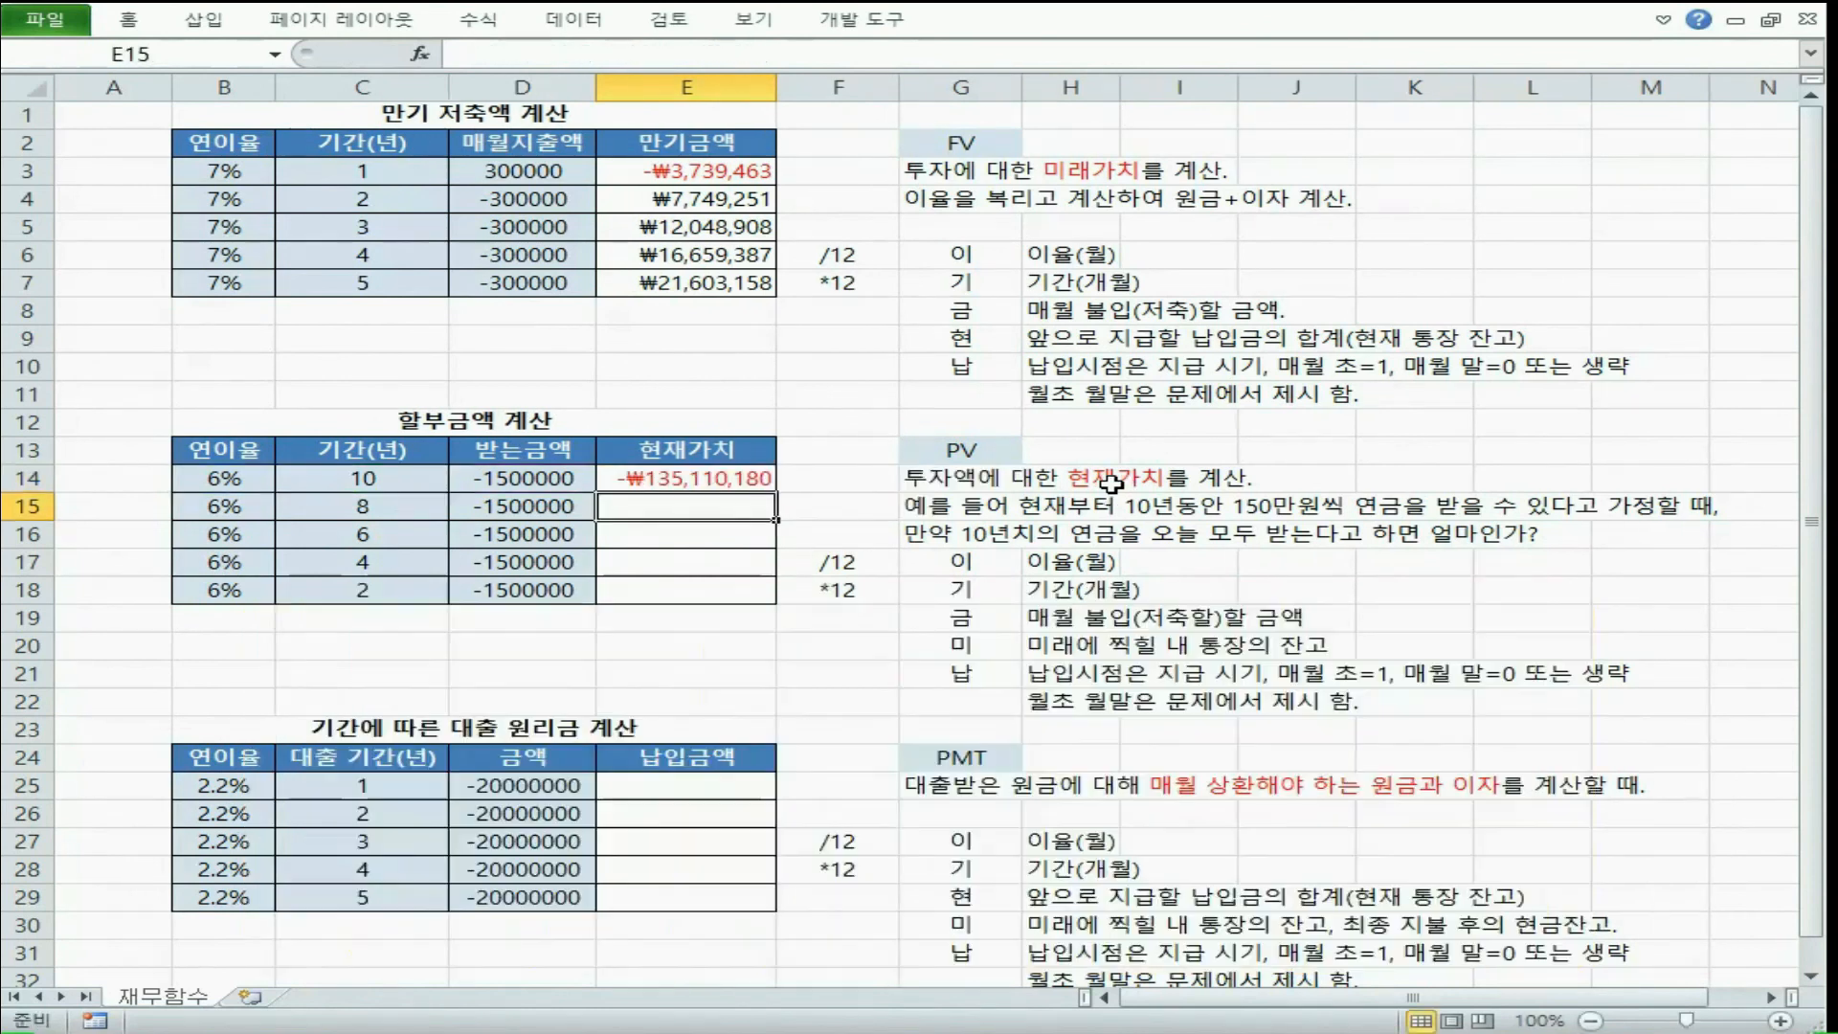
click(709, 476)
double_click(776, 491)
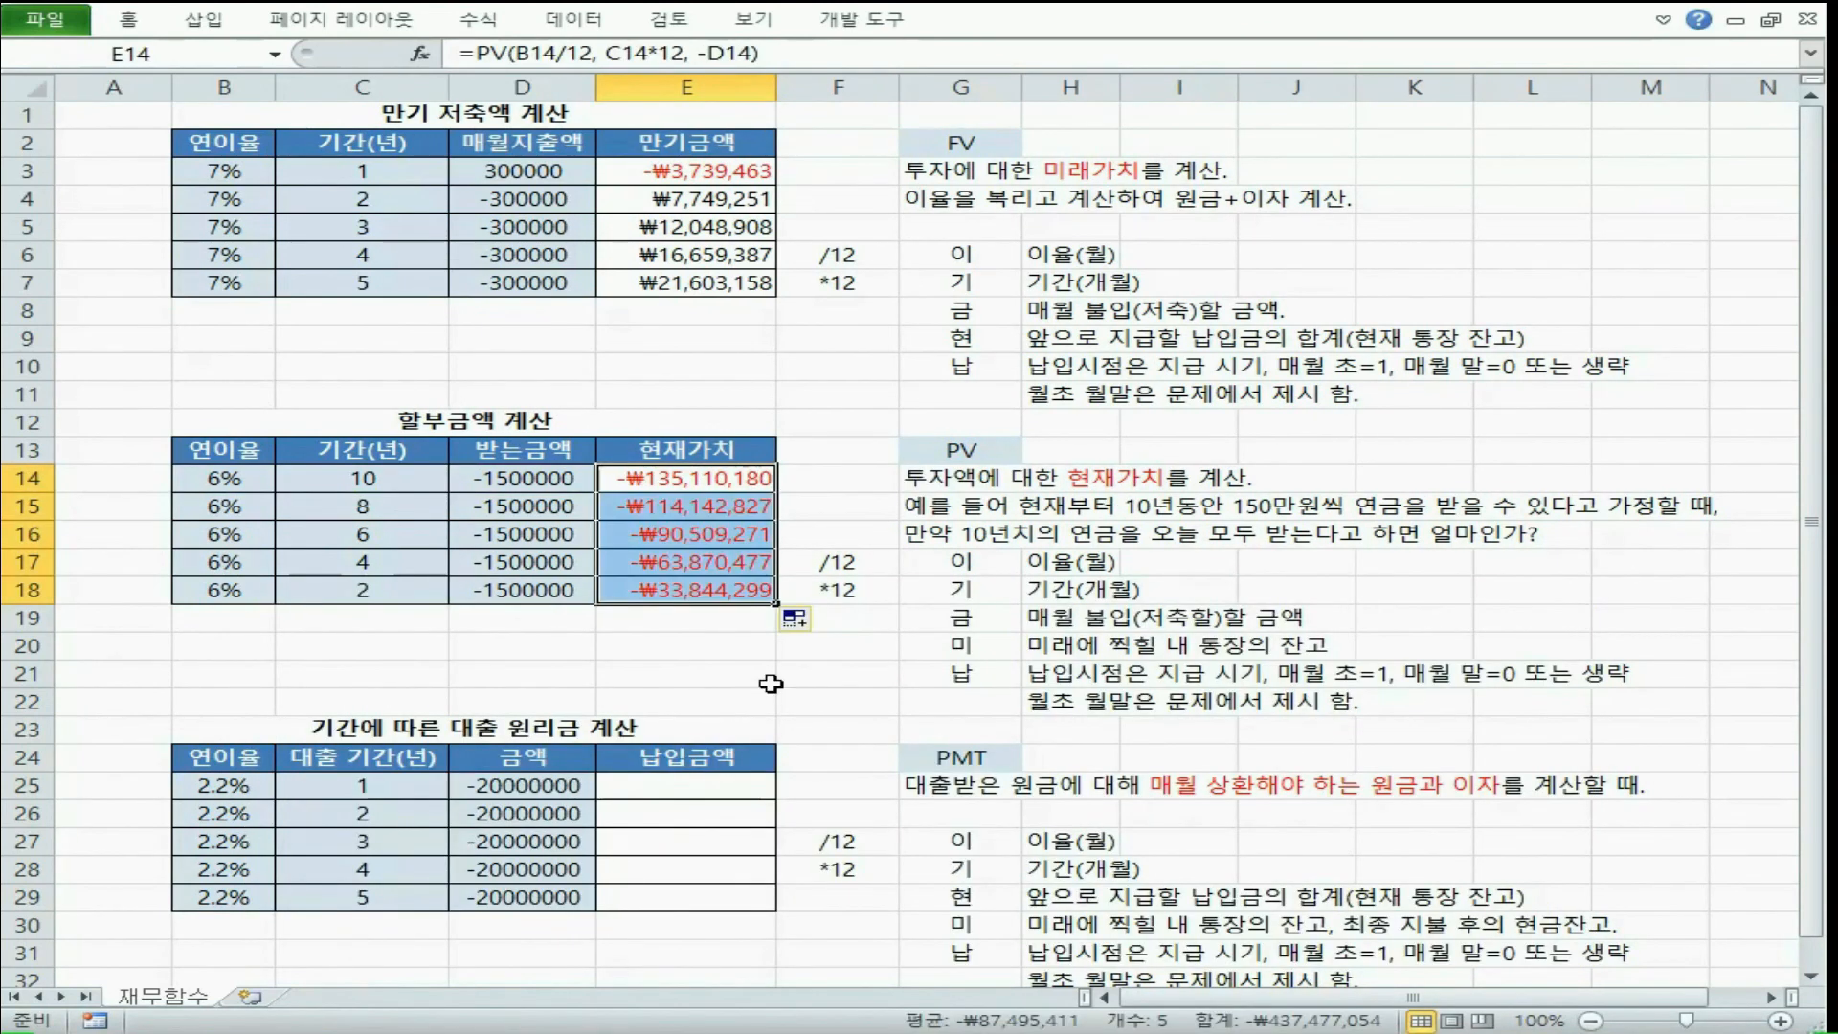
Remove the minus sign before D14 in E14's PV formula and refill the formula down through E18
double_click(660, 479)
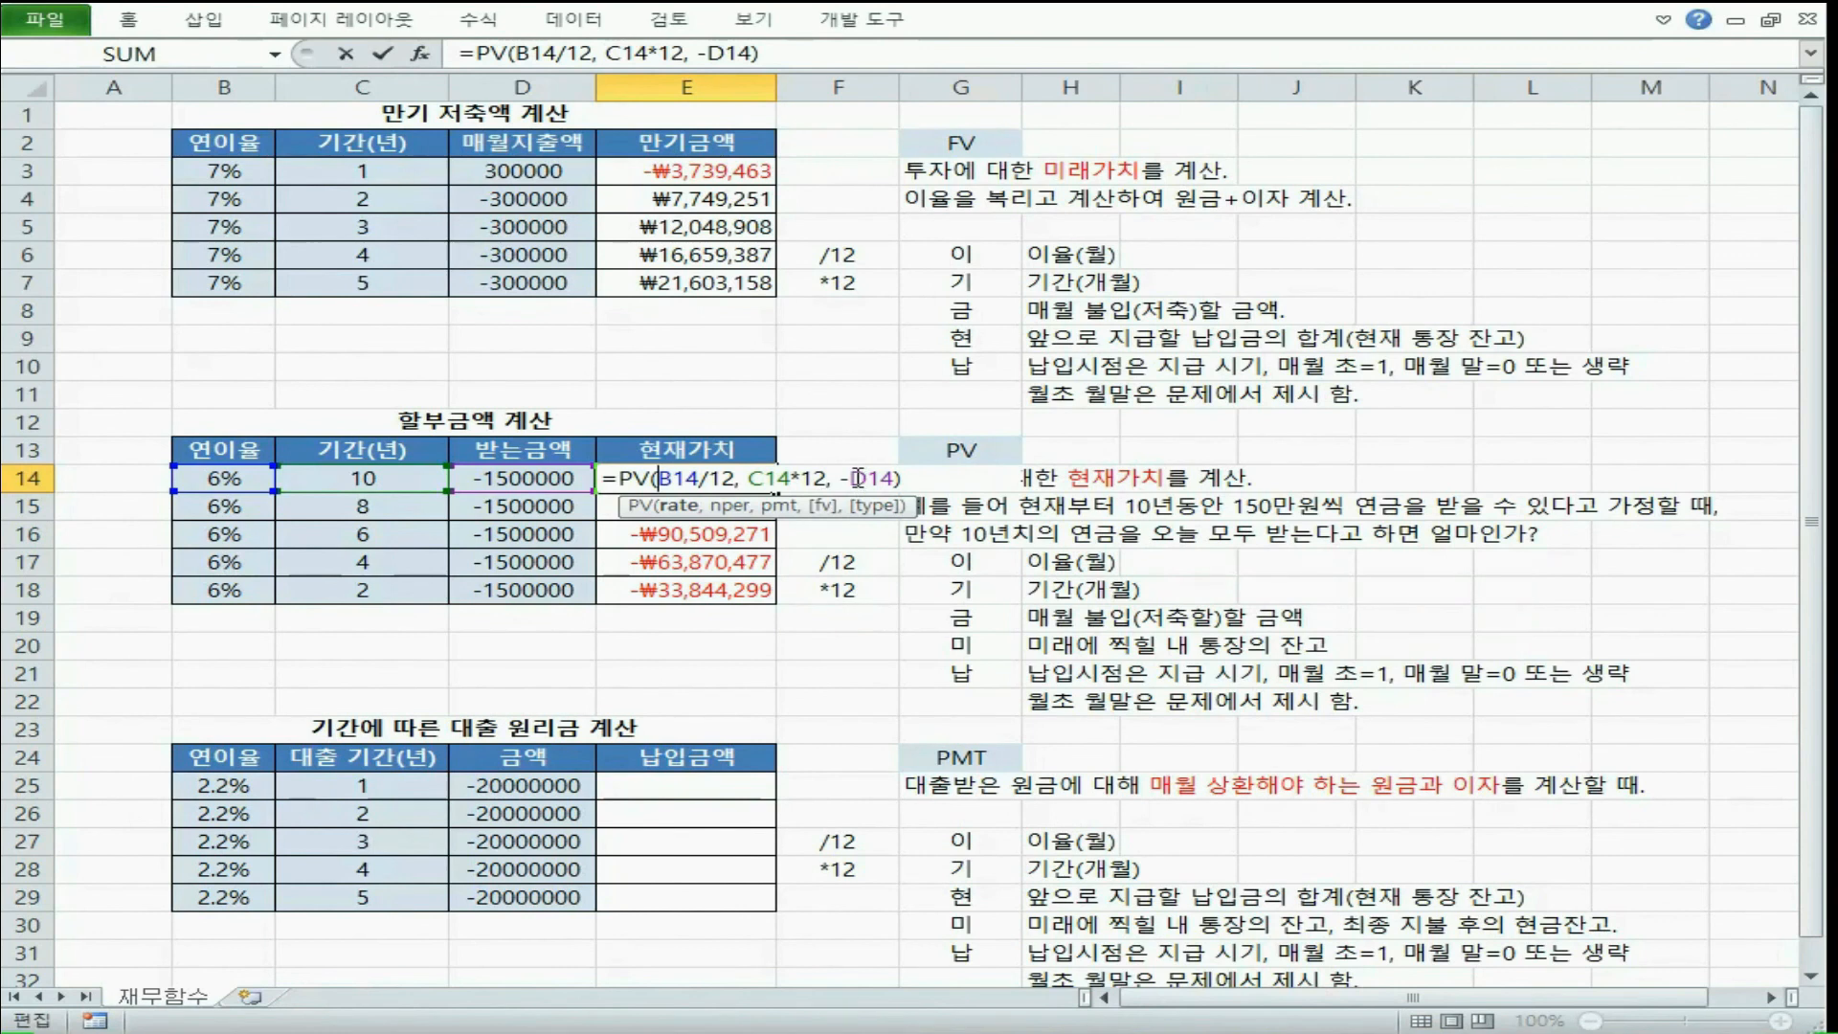
click(858, 477)
key(BackSpace)
key(Return)
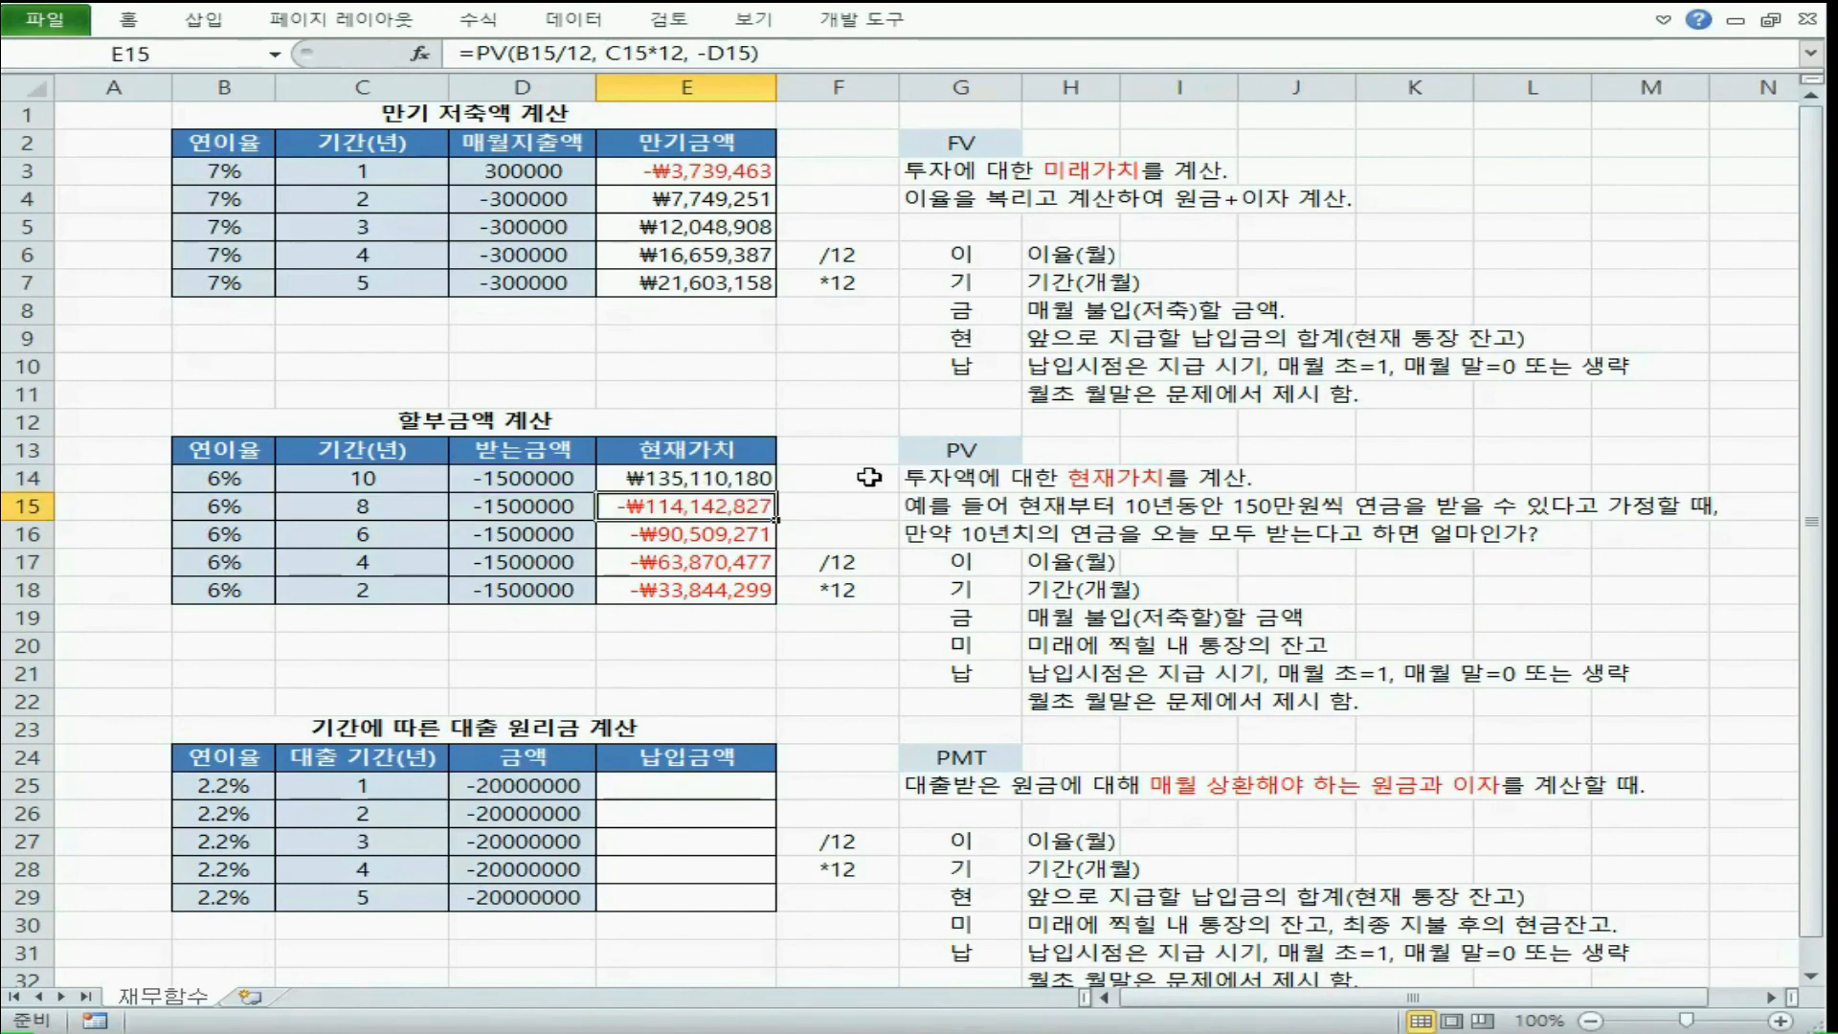
click(747, 479)
double_click(777, 492)
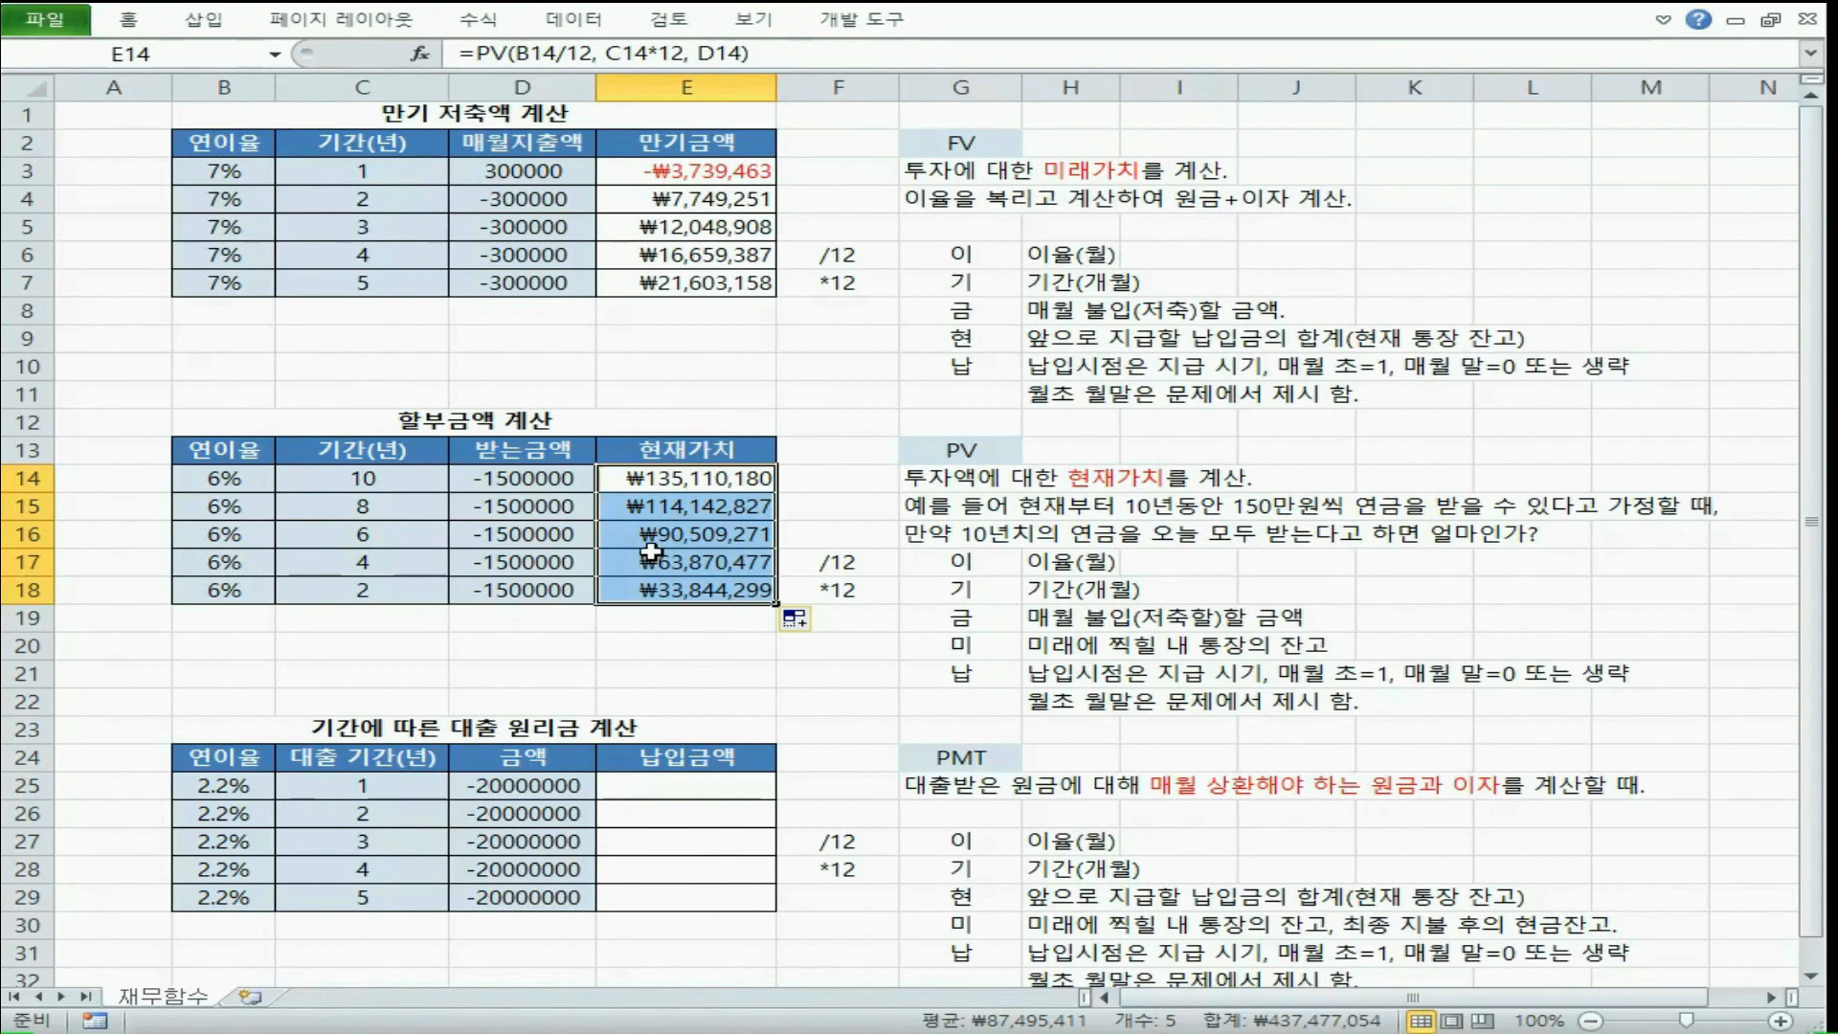
Build a PMT formula in E25 with B25/12 as rate, C25*12 as nper and D25 as pv
click(685, 787)
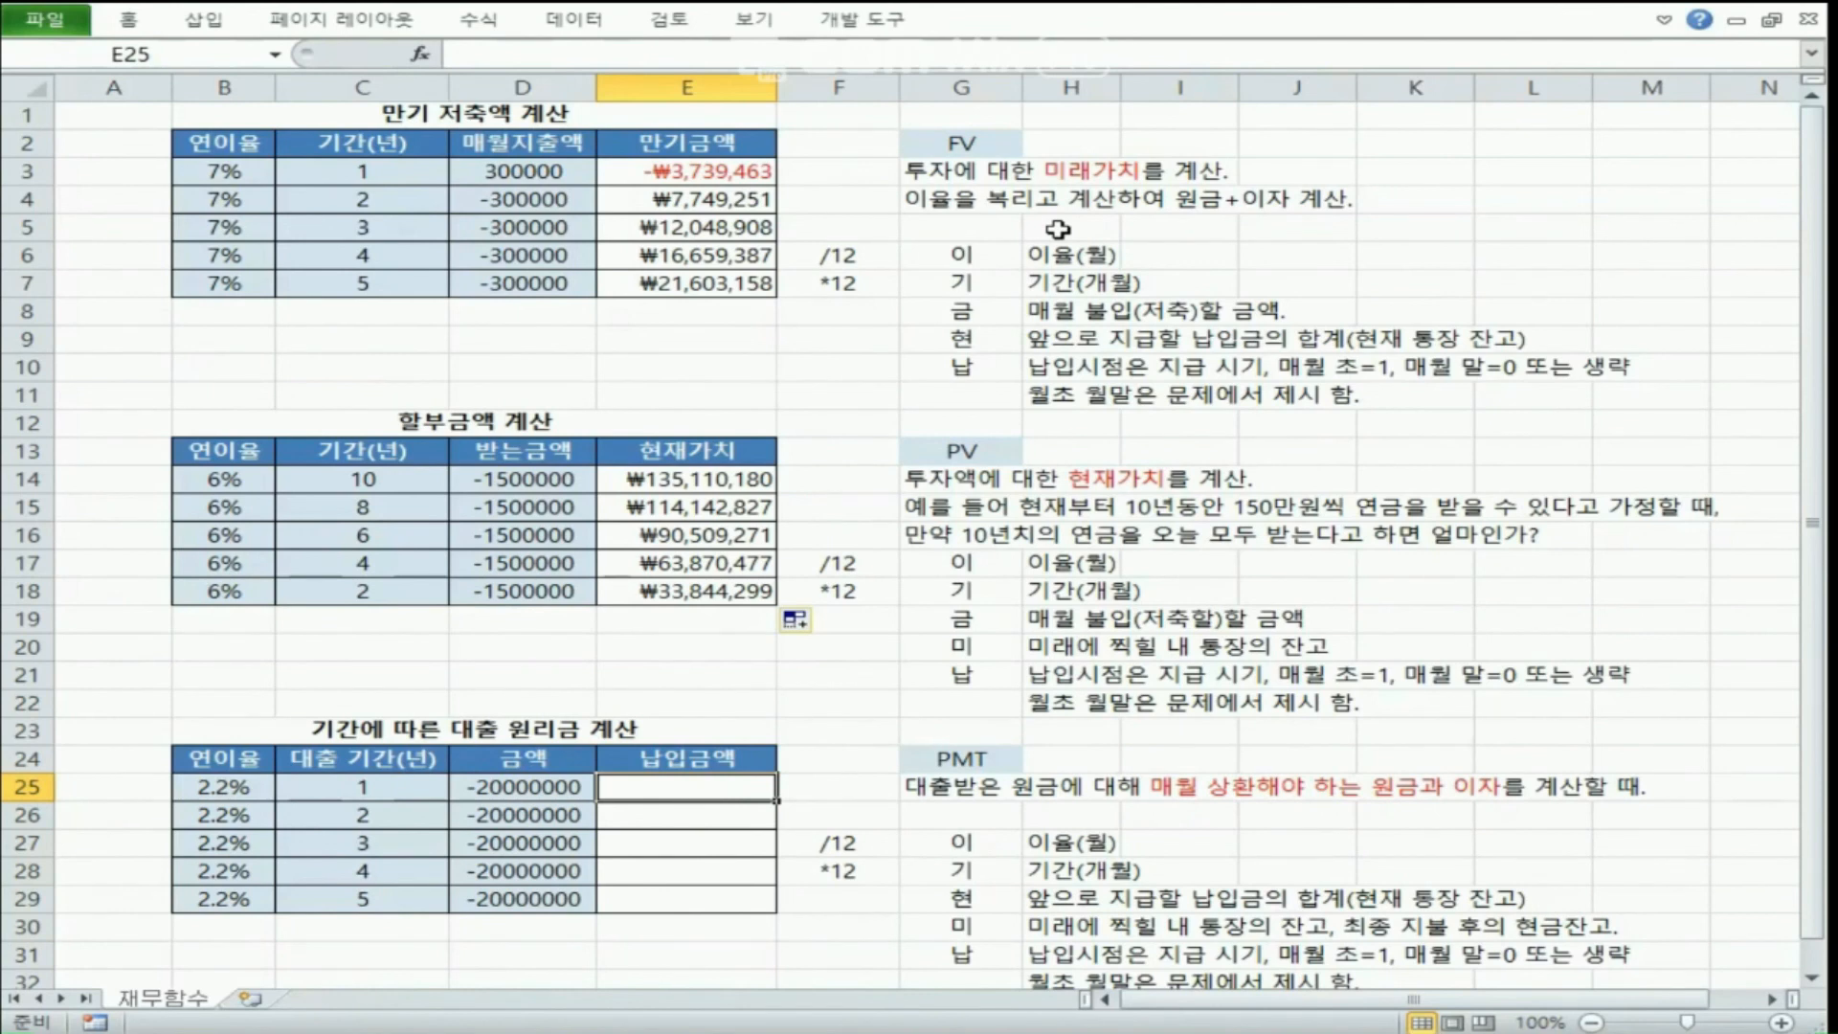
text(=pmt)
key(Tab)
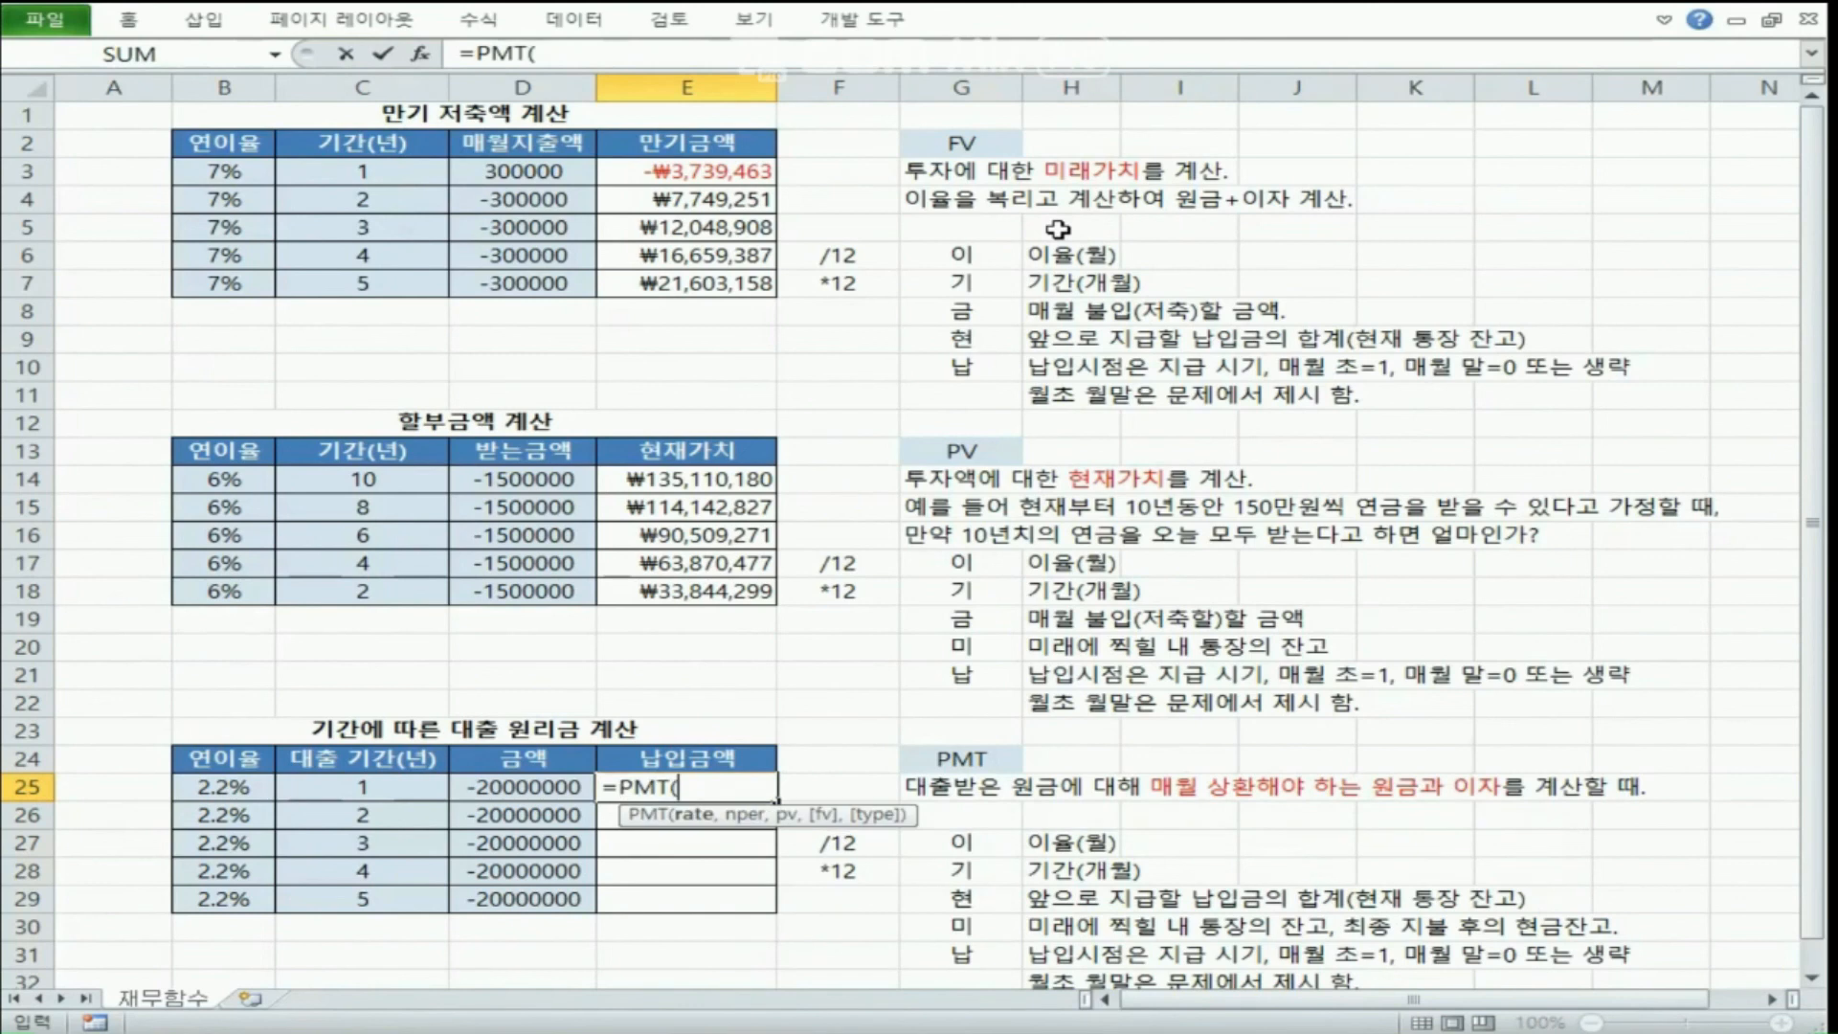
click(217, 793)
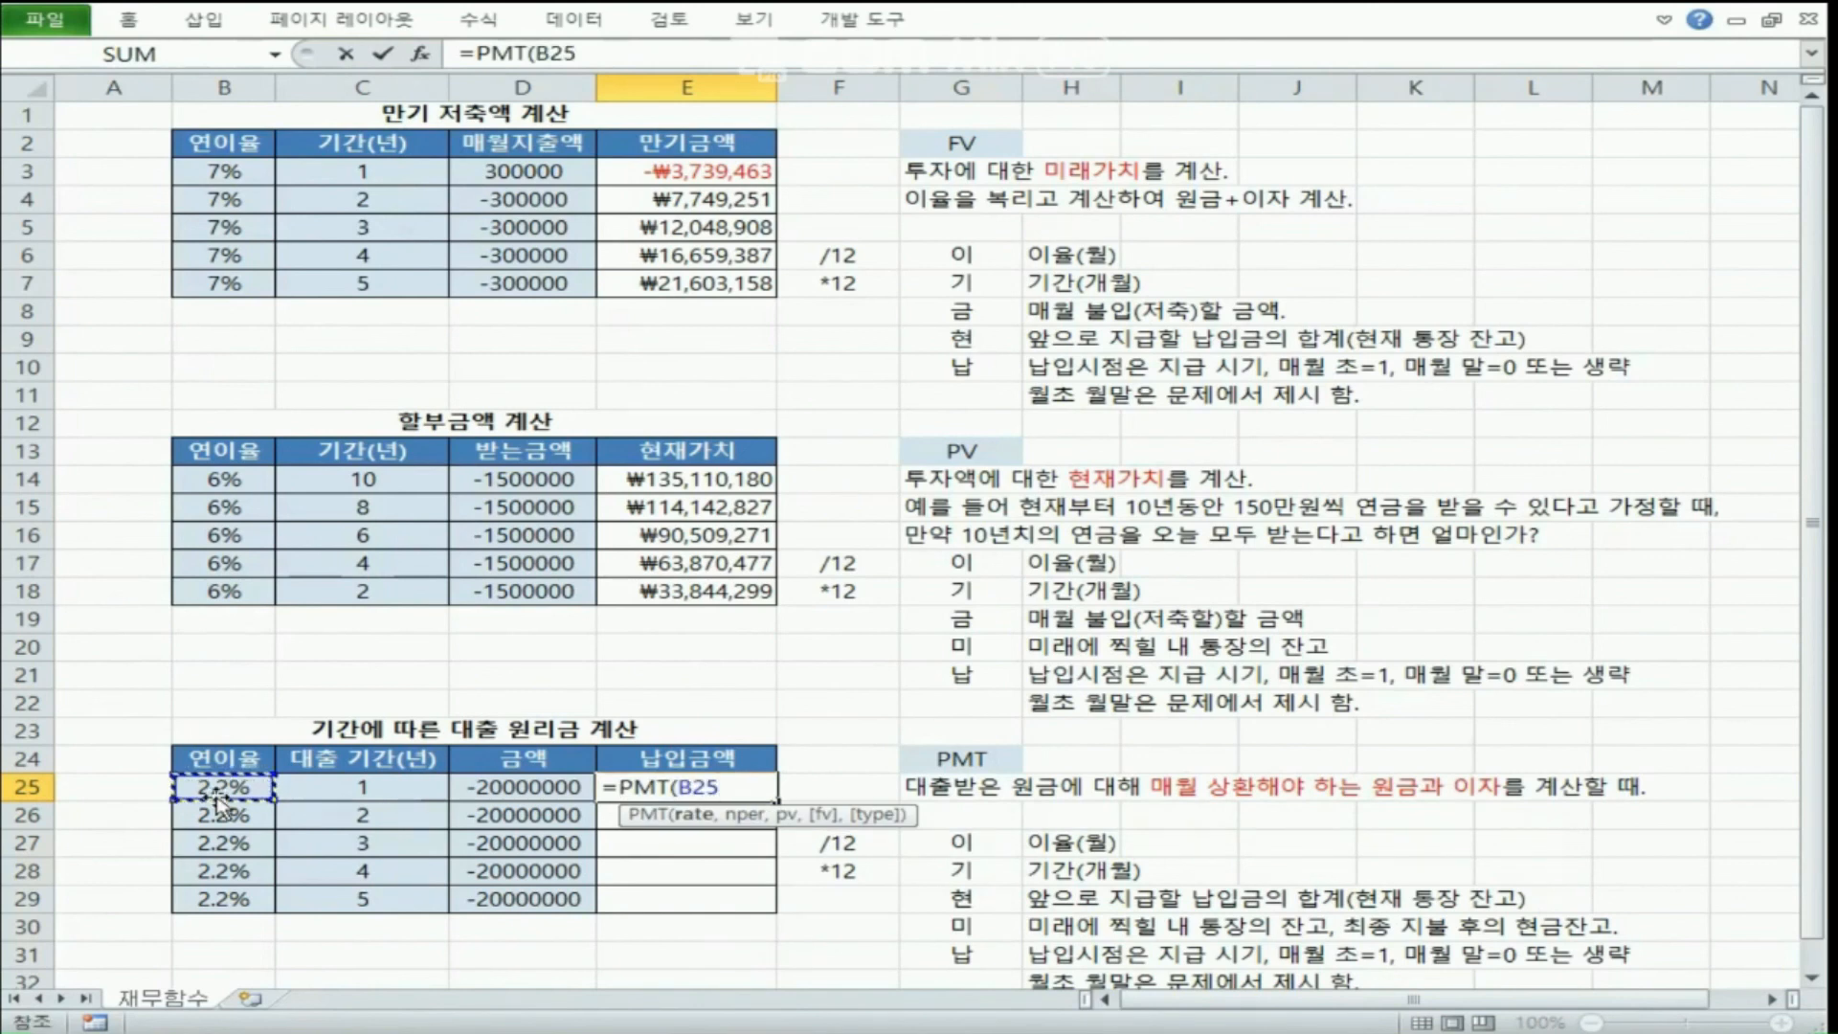
text(/12,)
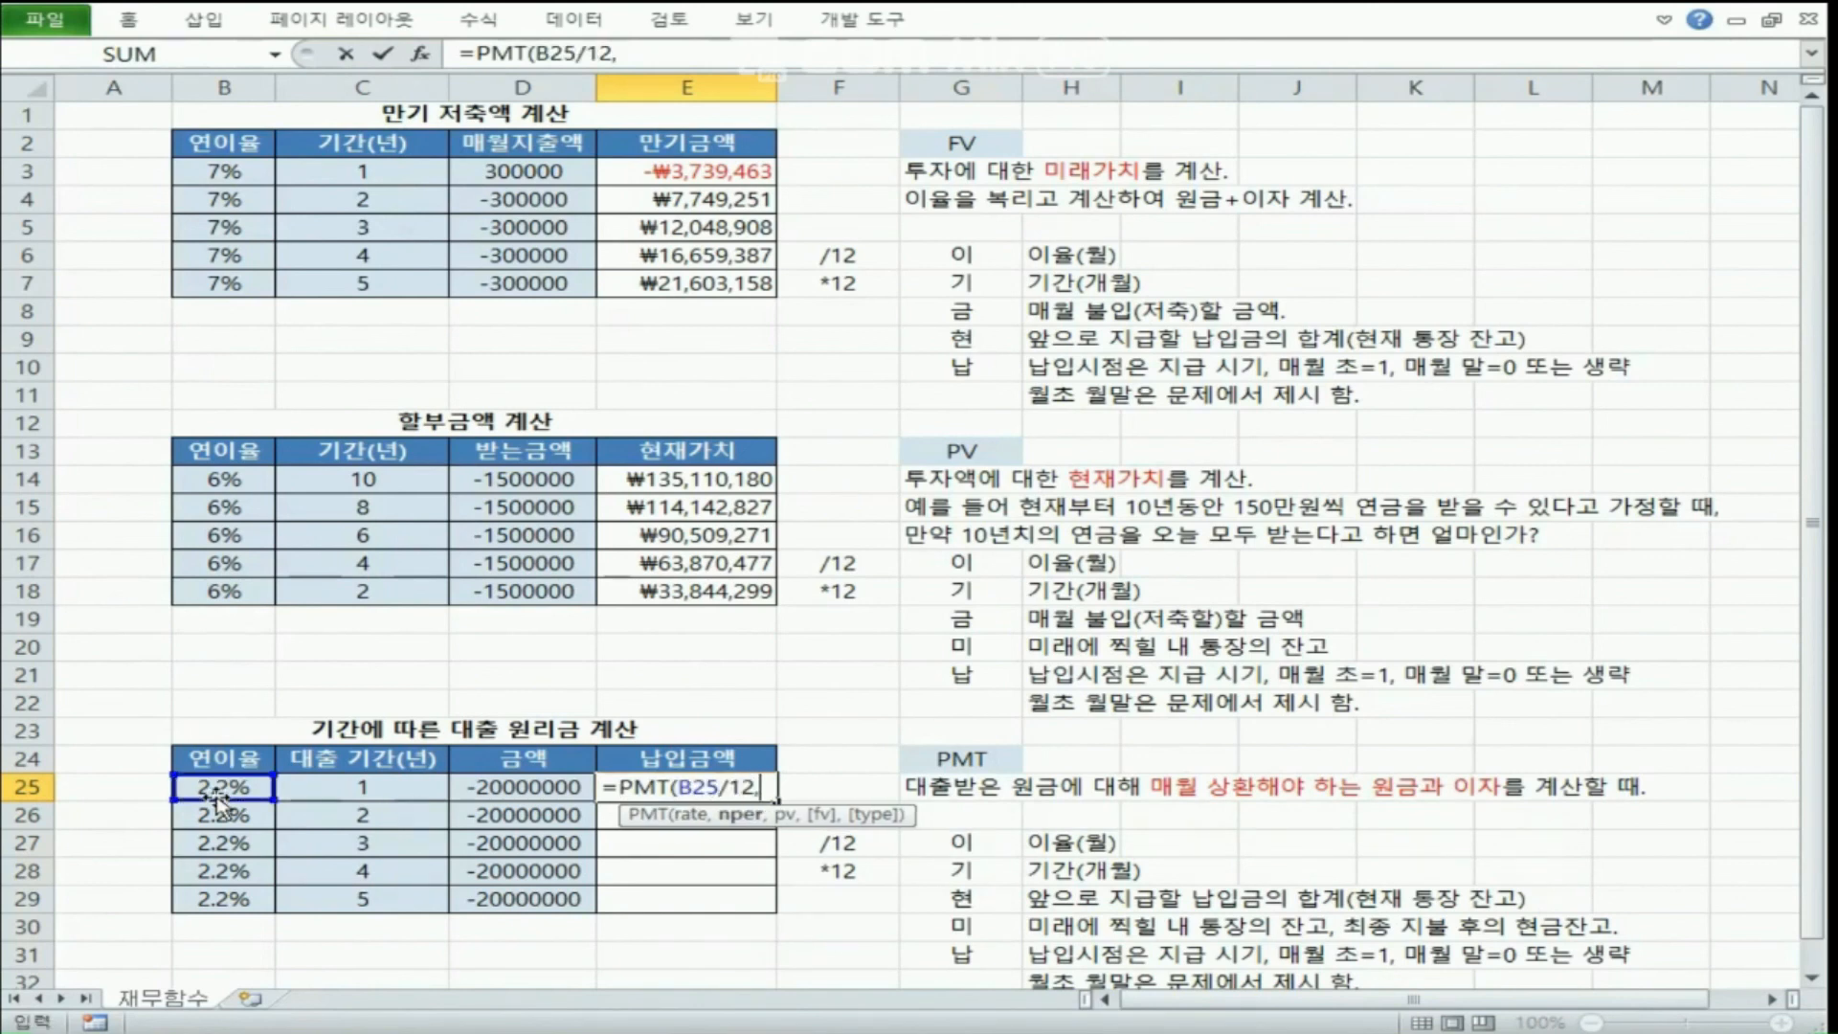
click(331, 788)
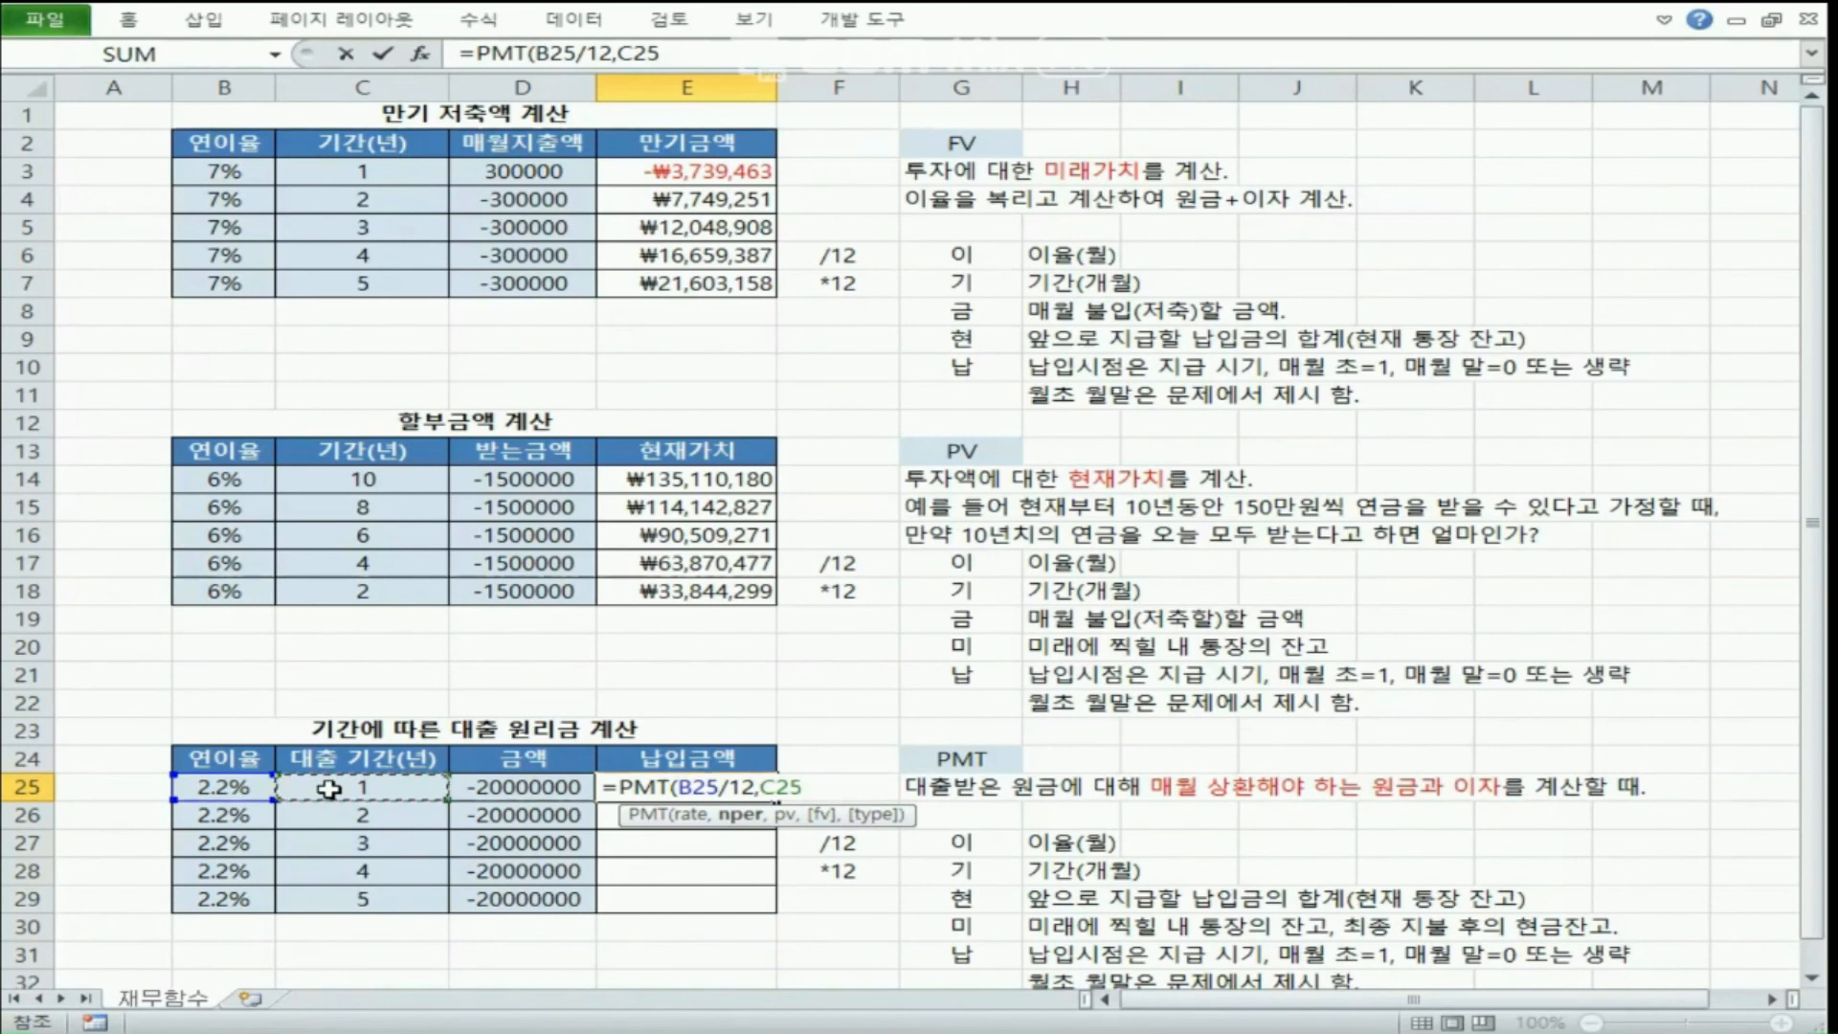
text(*12)
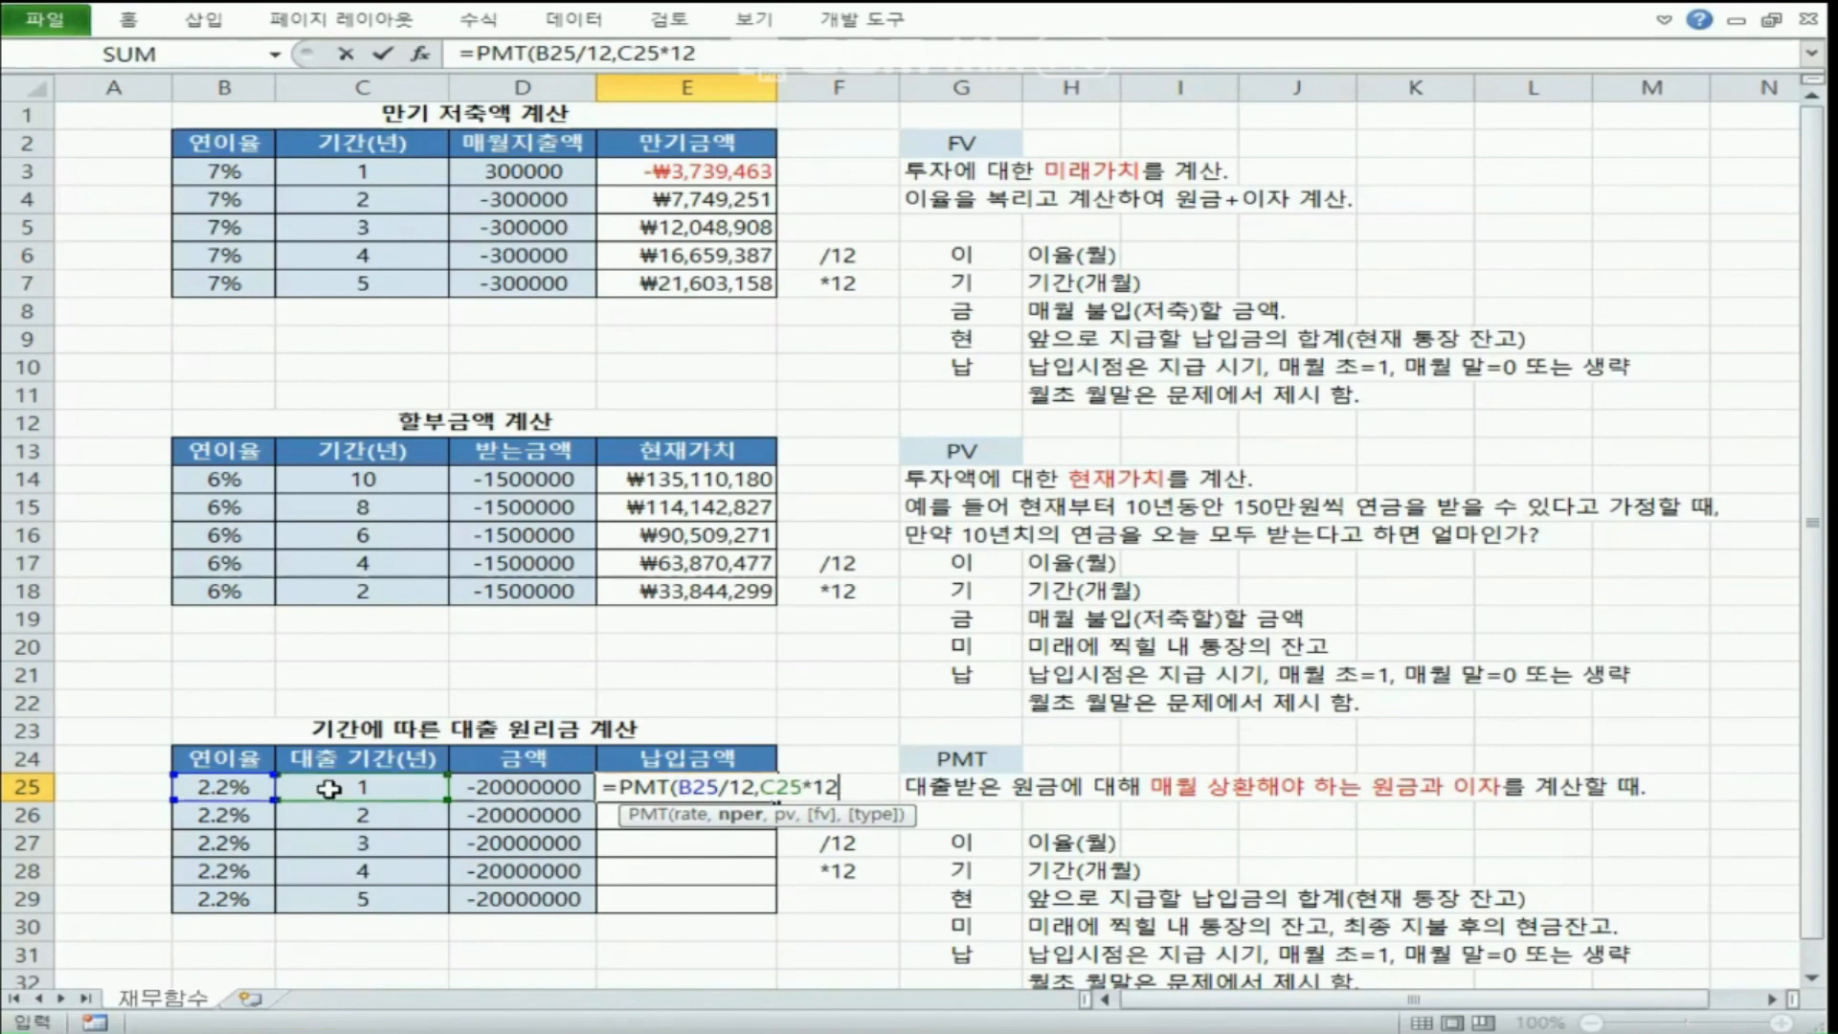
text(,)
click(531, 789)
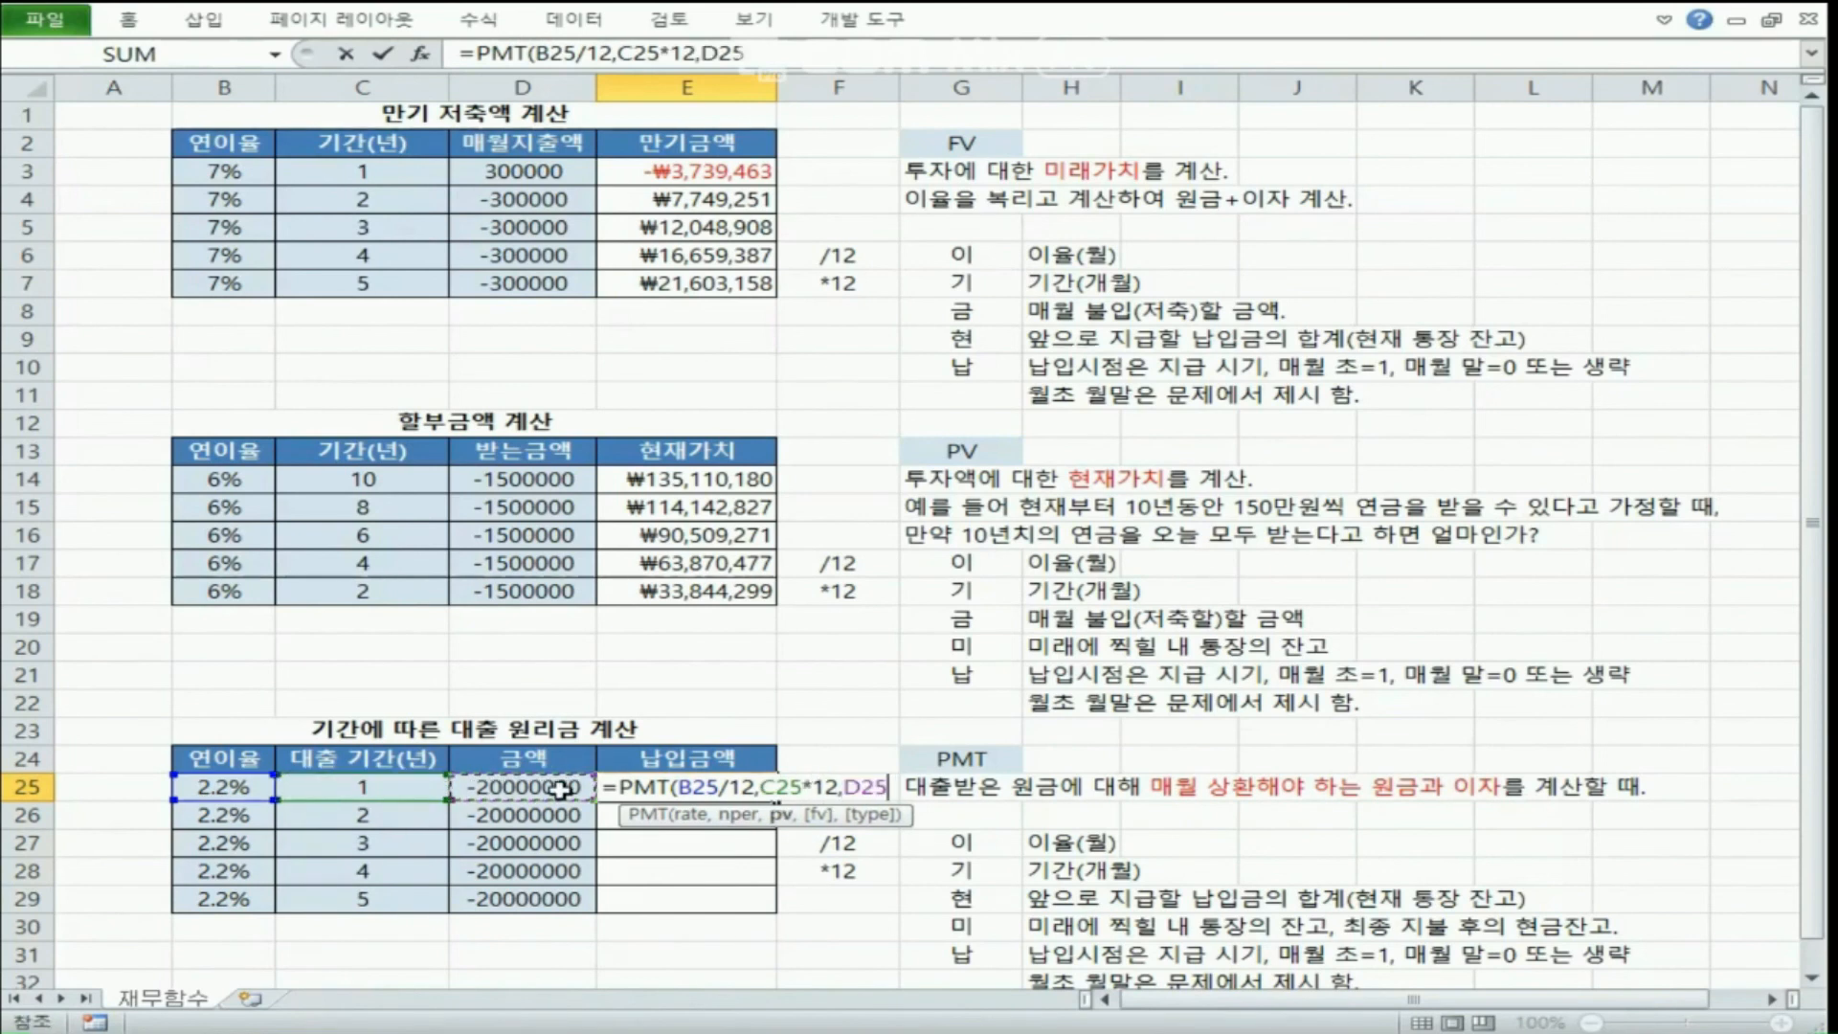
Complete the PMT formula in E25 with fv 0 and type 1, and fill it down through E29
text())
text(,0,1)
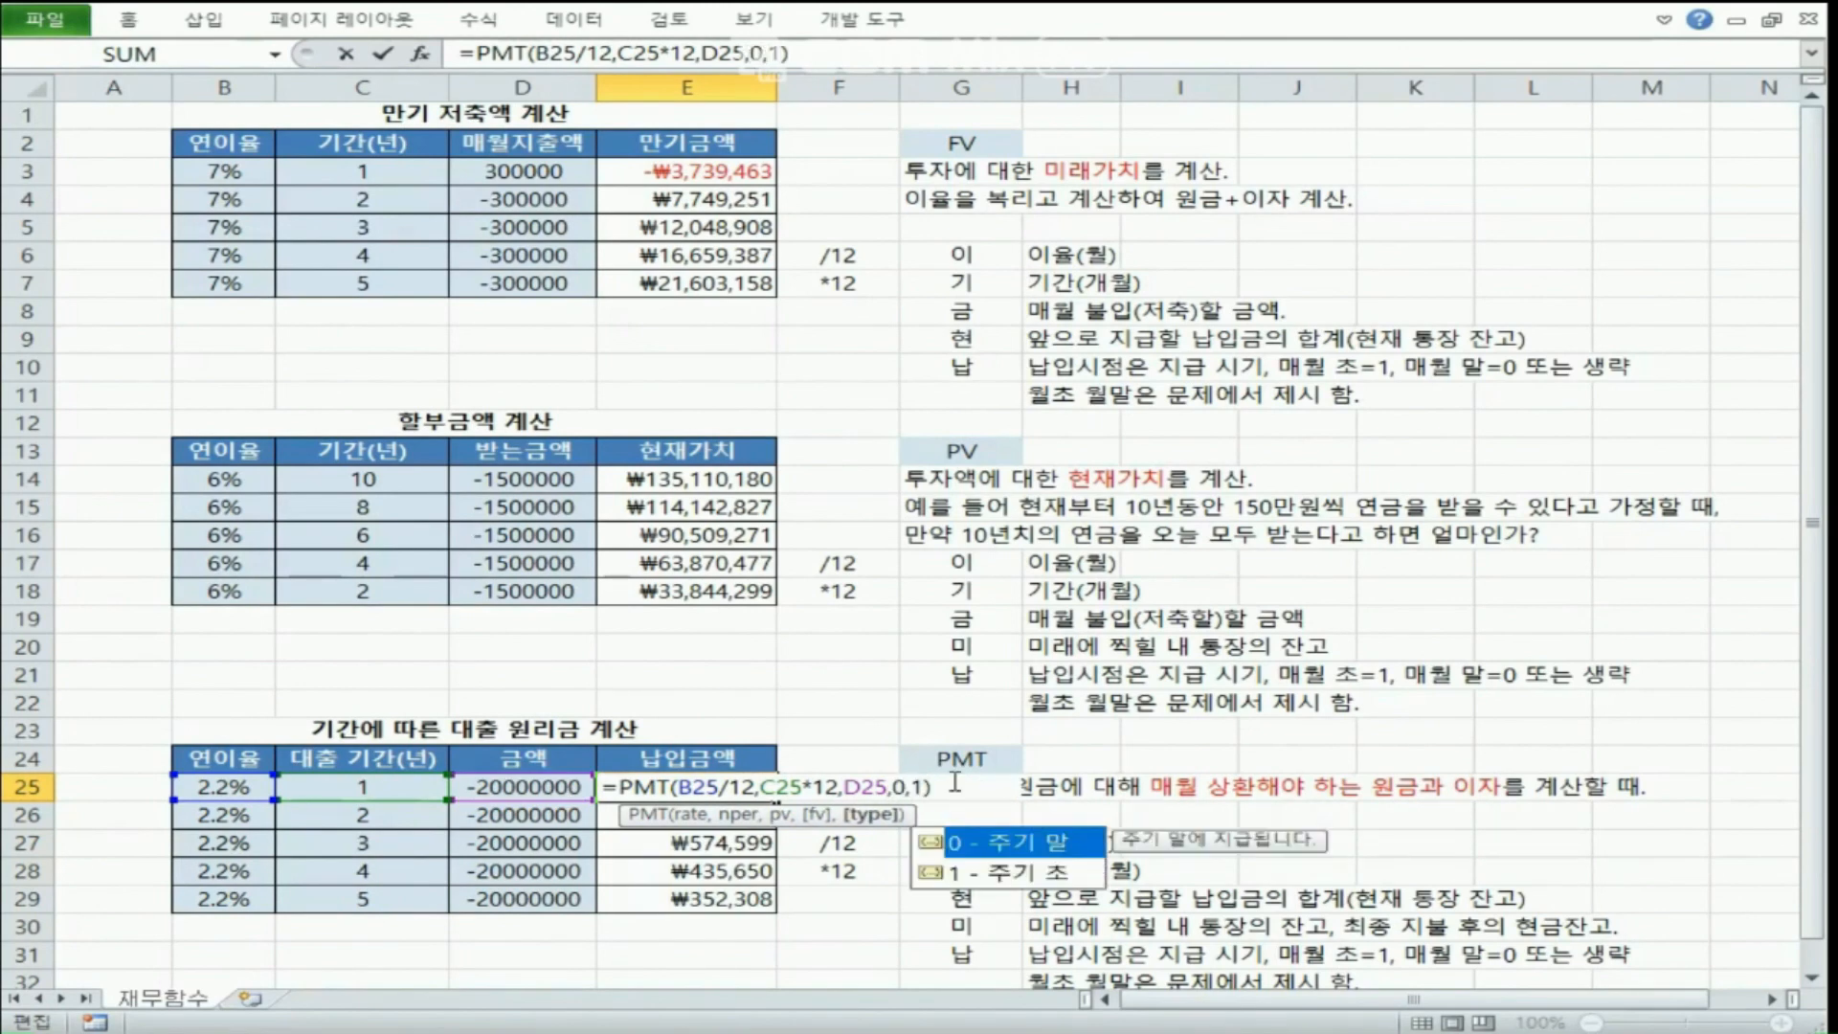
key(Return)
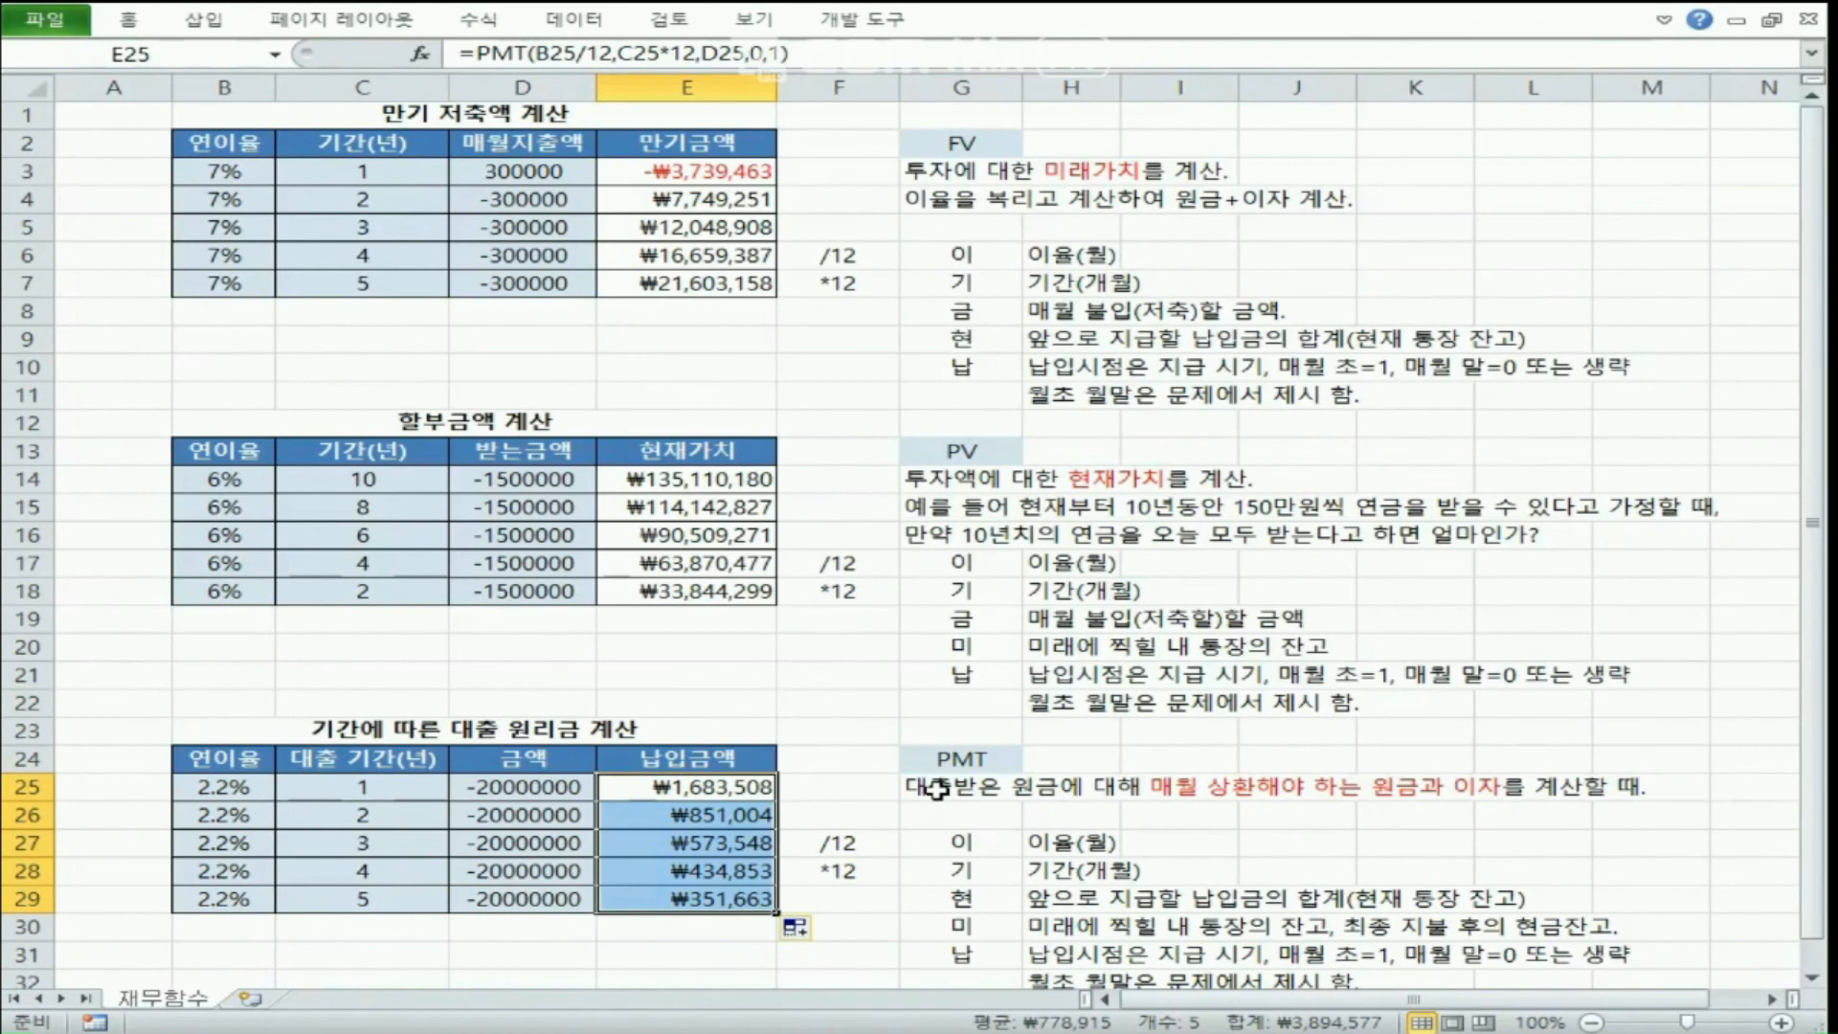